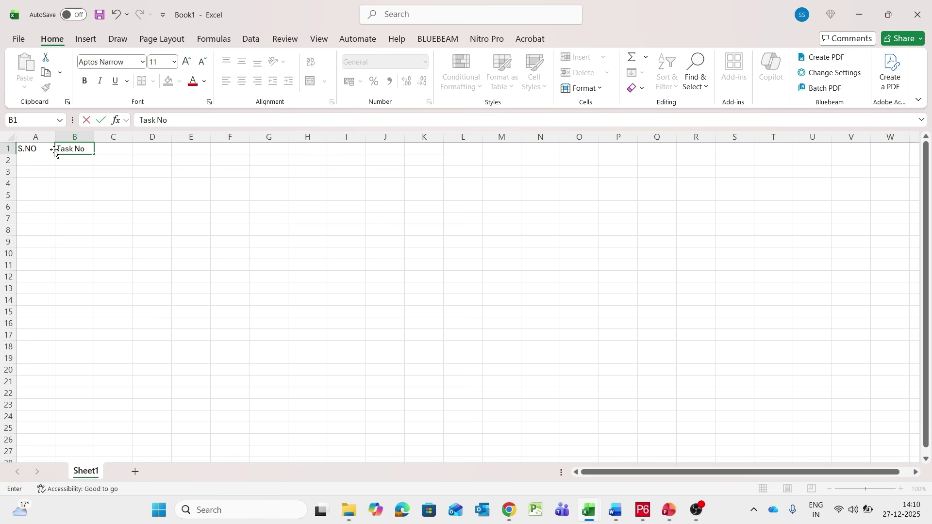
# Replace the heading in B1 with "Activity Name" and widen column B to leave room for long names.
pyautogui.press('BackSpace')
pyautogui.press('BackSpace')
pyautogui.press('BackSpace')
pyautogui.press('BackSpace')
pyautogui.press('BackSpace')
pyautogui.press('BackSpace')
pyautogui.press('BackSpace')
pyautogui.write('Activity Name')
pyautogui.click(113, 171)
pyautogui.moveTo(93, 138); pyautogui.dragTo(165, 145)
# Replace the heading in cell A1 with "Activity ID".
pyautogui.click(38, 150)
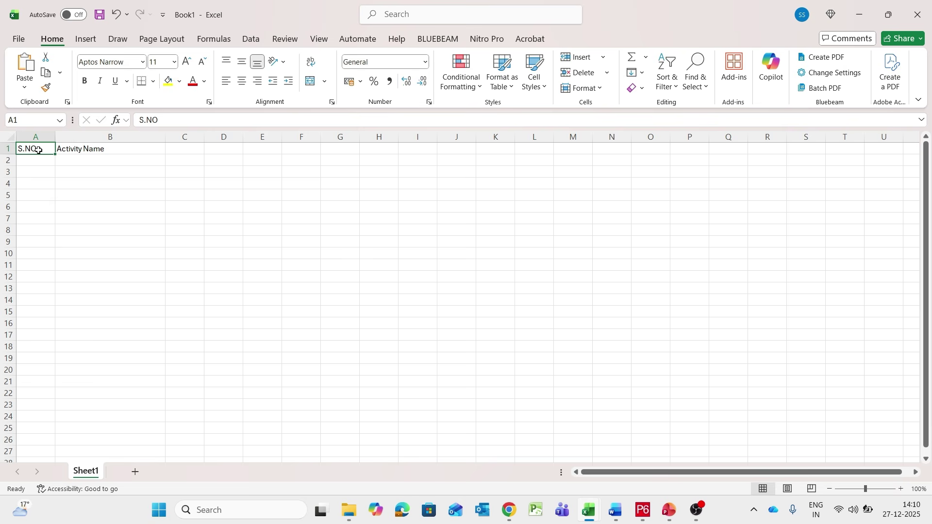
pyautogui.doubleClick(39, 150)
pyautogui.hotkey('shift', 'Home')
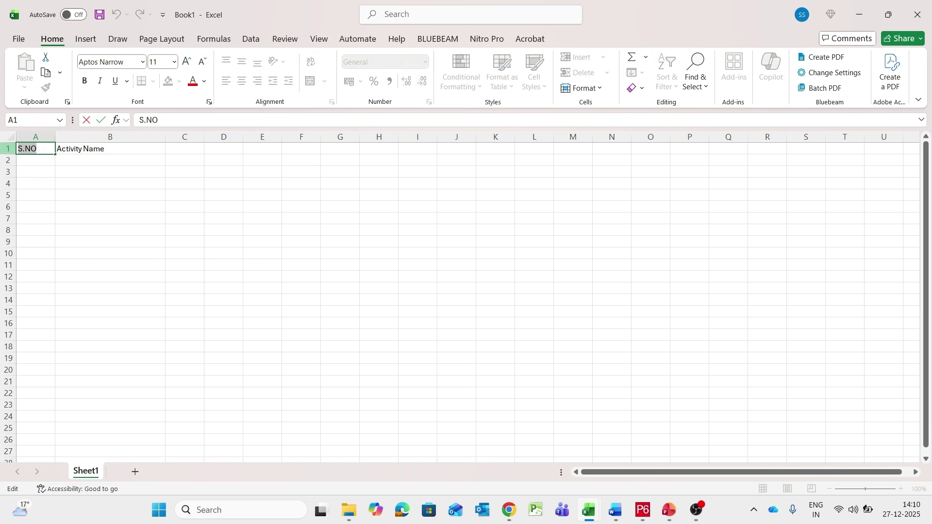
pyautogui.write('Activity ID')
pyautogui.press('Return')
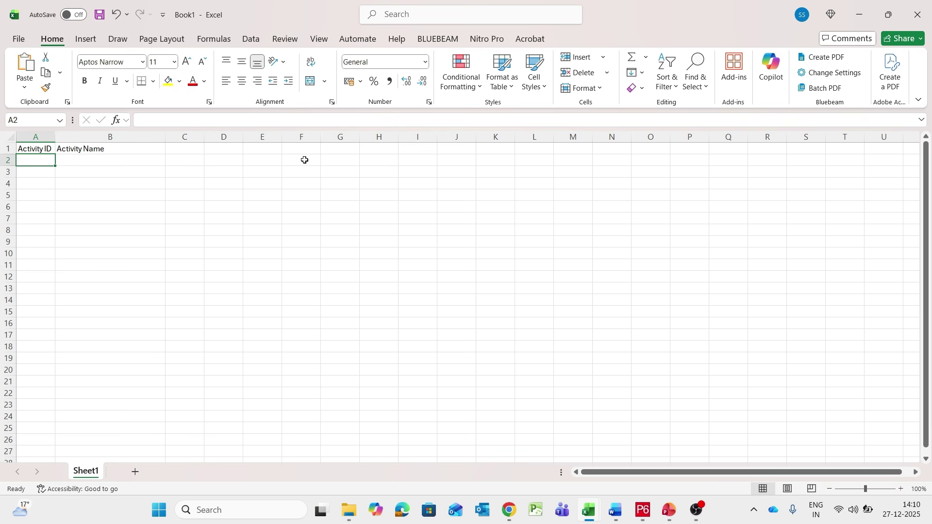
# Enter the heading "Original Duration" in C1 and widen column C to fit it.
pyautogui.click(188, 151)
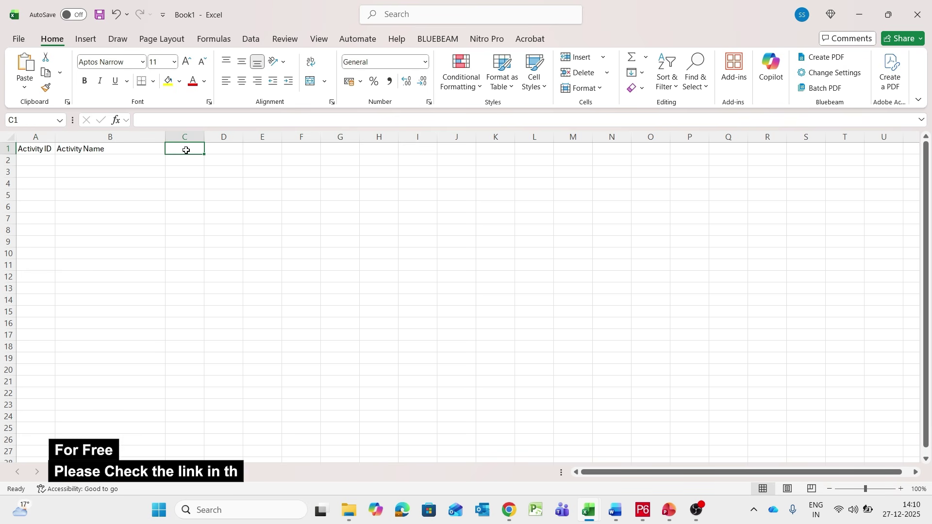
pyautogui.write('Ori')
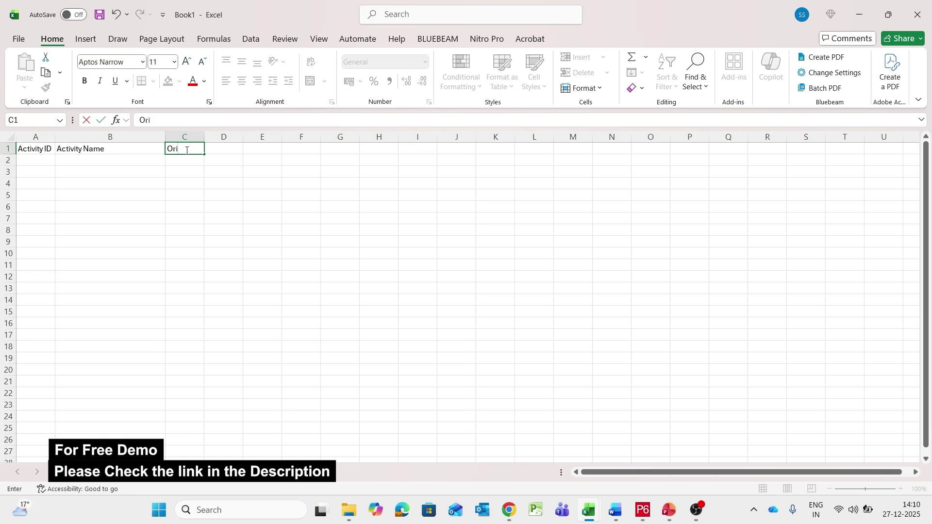
pyautogui.write('ginal Duratio')
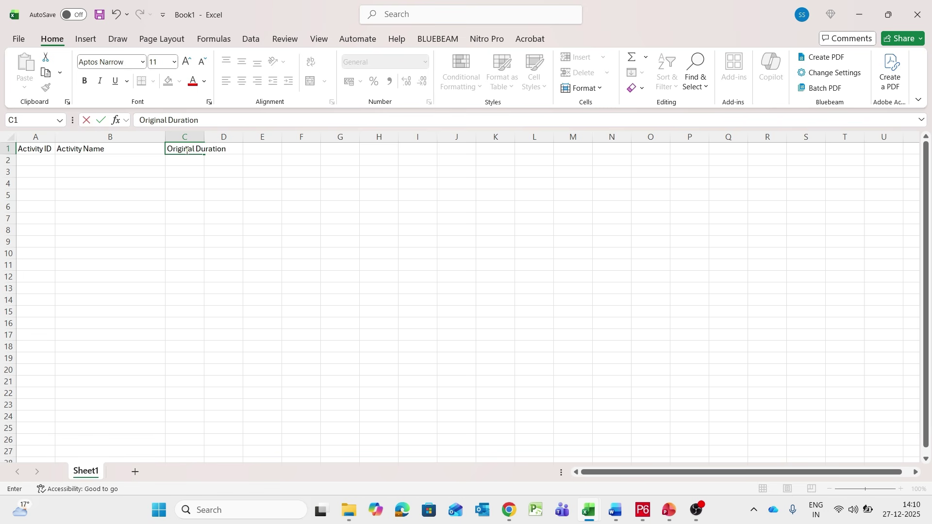
pyautogui.write('n')
pyautogui.click(197, 206)
pyautogui.moveTo(165, 140); pyautogui.dragTo(235, 137)
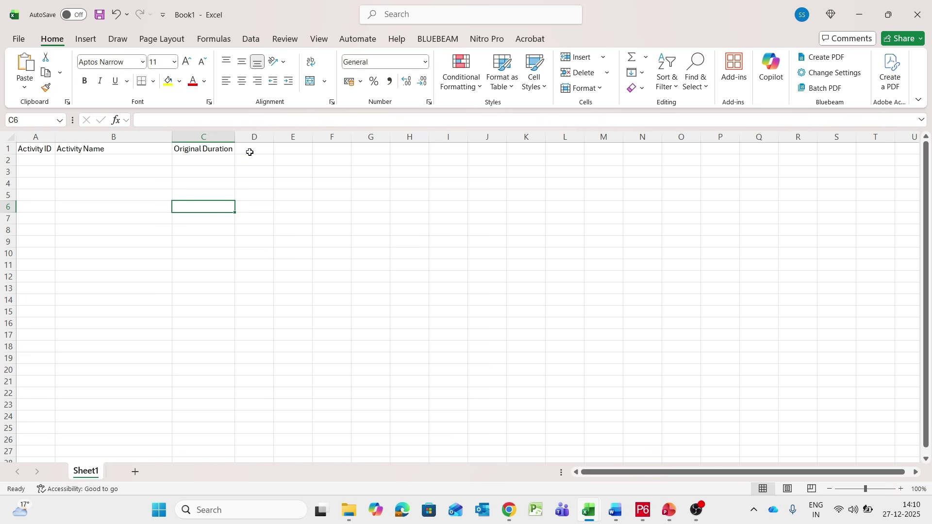
# Enter the heading "Predecessor" in D1 and widen column D to fit it.
pyautogui.click(250, 148)
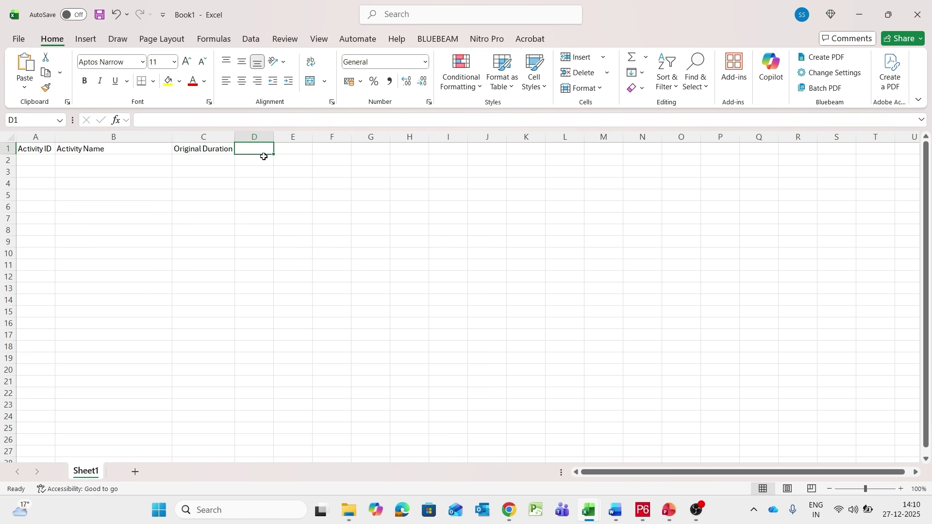
pyautogui.write('Predec')
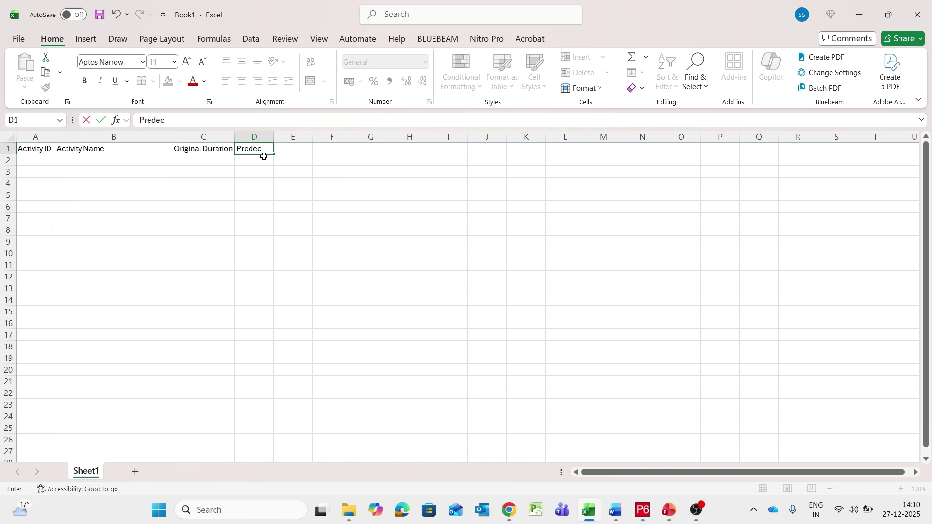
pyautogui.write('essor')
pyautogui.press('Return')
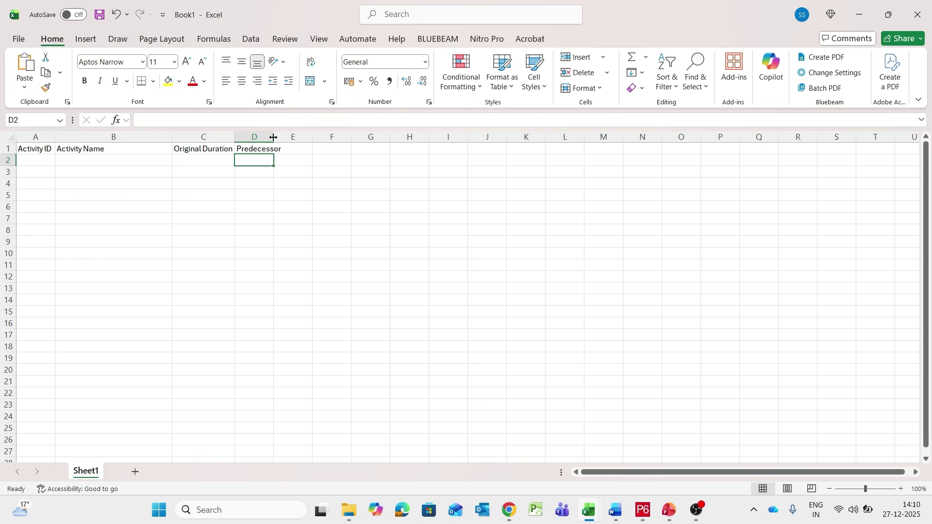
pyautogui.moveTo(274, 138); pyautogui.dragTo(287, 139)
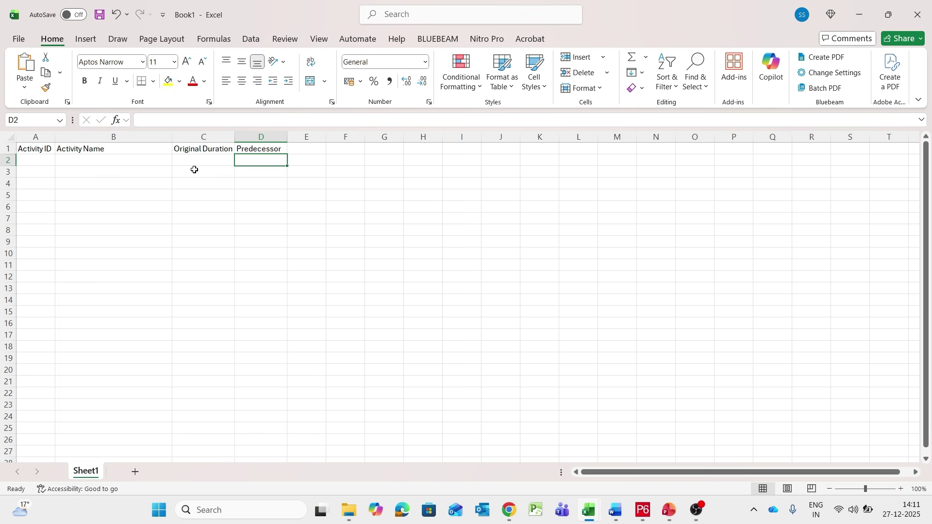
# Apply all borders to the table range A1:D21.
pyautogui.moveTo(25, 149); pyautogui.dragTo(274, 146)
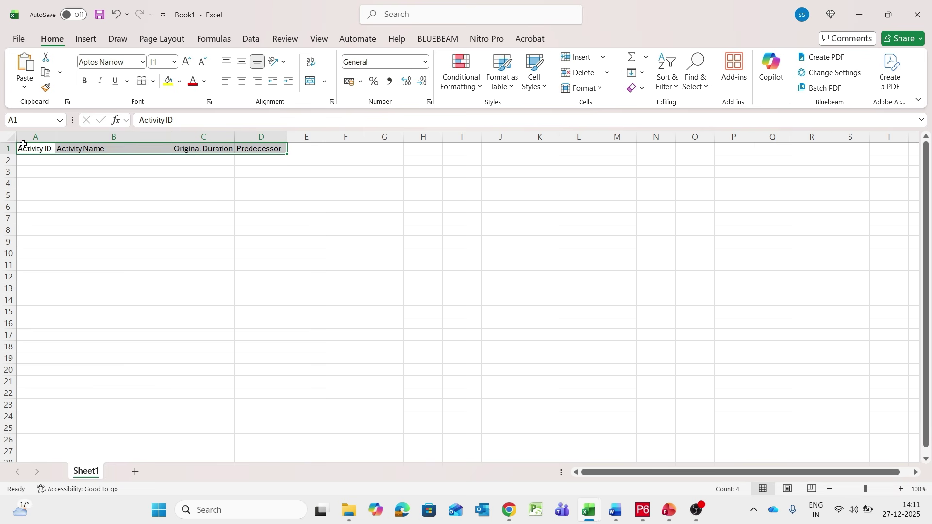
pyautogui.moveTo(32, 149); pyautogui.dragTo(282, 383)
pyautogui.click(154, 81)
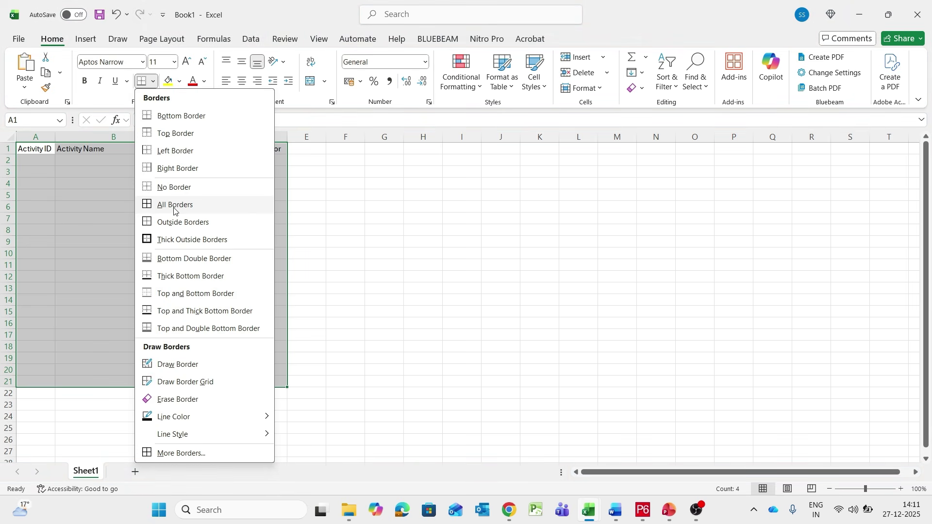
pyautogui.click(174, 207)
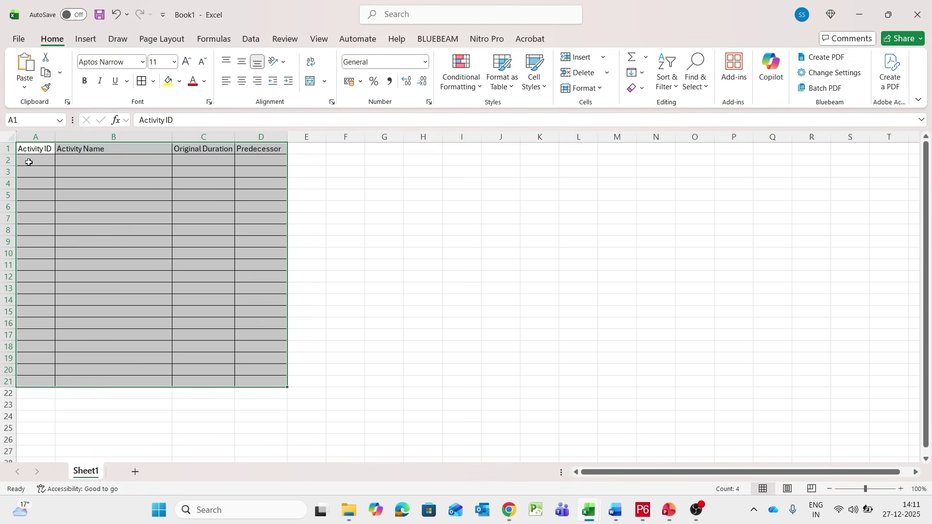
pyautogui.click(330, 184)
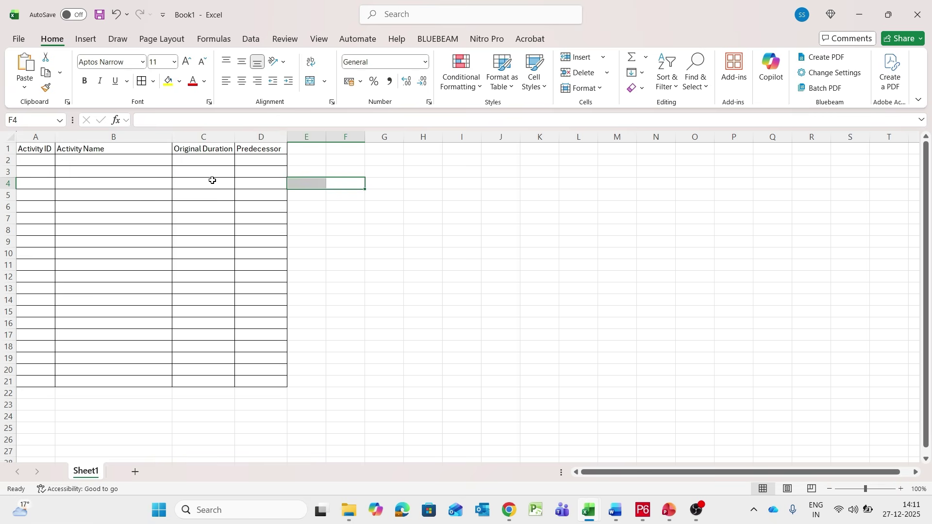
# Format the header cells A1:D1 as bold at font size 12, and widen column A to fit its heading.
pyautogui.moveTo(27, 150); pyautogui.dragTo(265, 149)
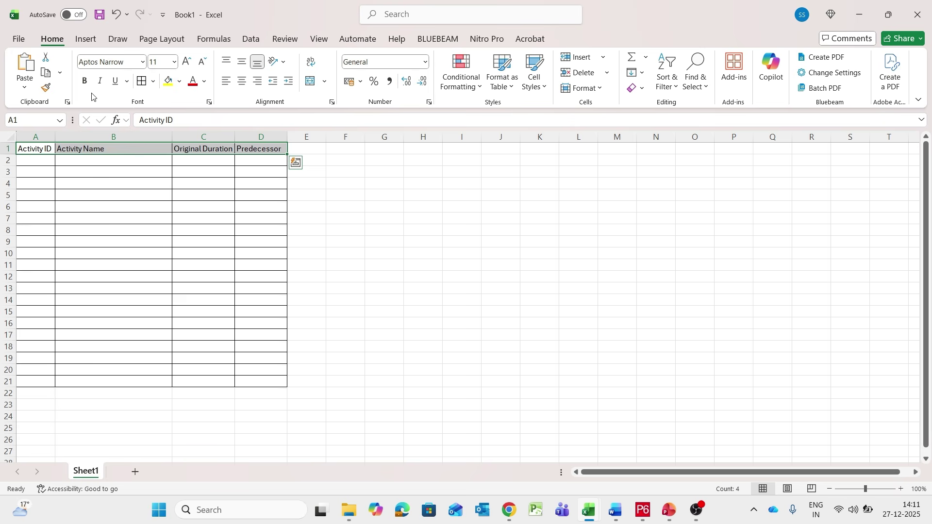
pyautogui.write('12')
pyautogui.press('Return')
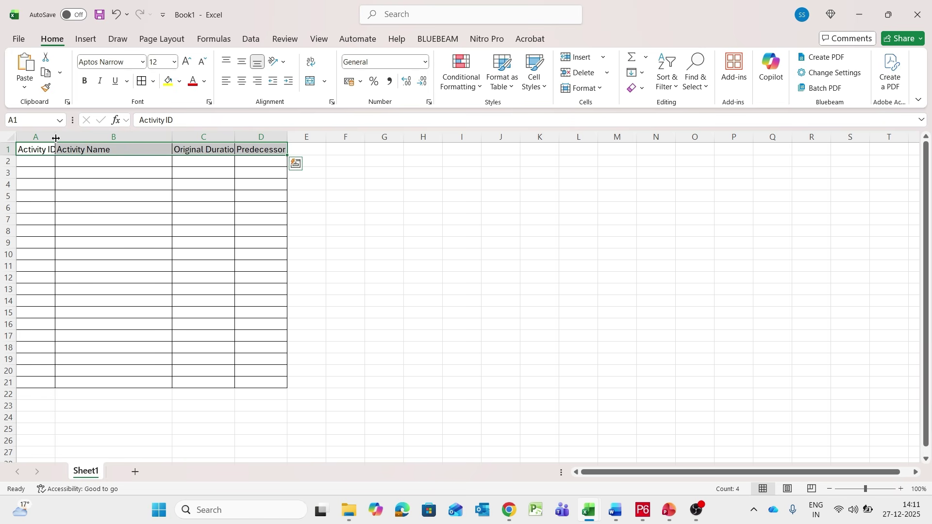
pyautogui.moveTo(55, 138); pyautogui.dragTo(76, 146)
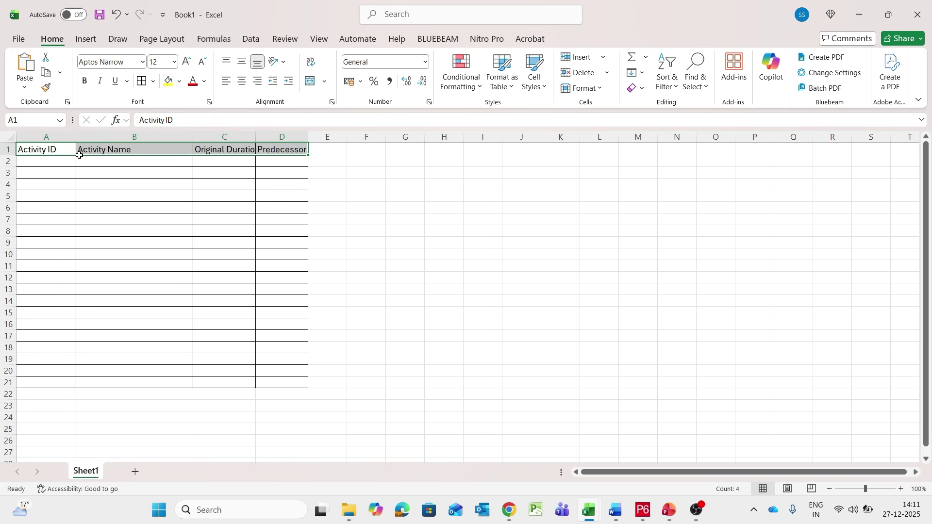
pyautogui.click(86, 81)
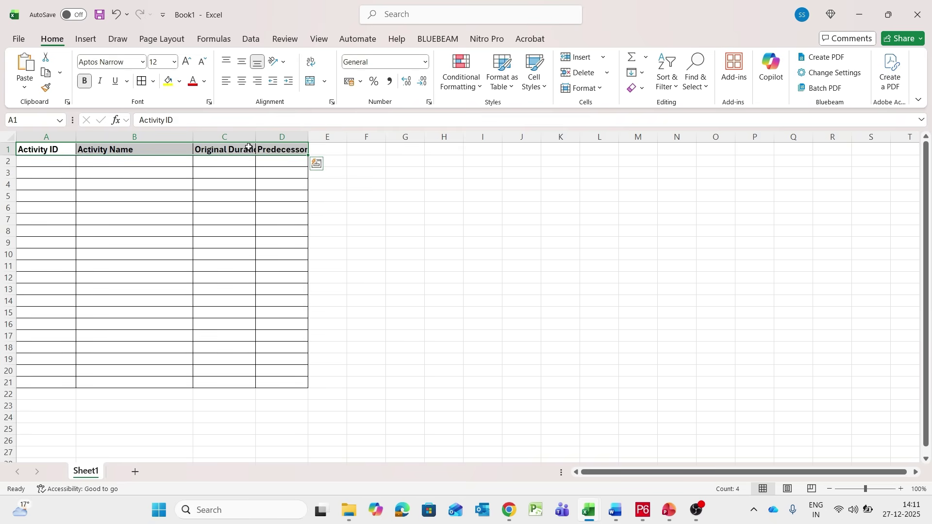
# Wrap the header text and adjust the widths of columns C and D so "Original Duration" takes two lines.
pyautogui.click(311, 63)
pyautogui.moveTo(255, 137); pyautogui.dragTo(294, 138)
pyautogui.click(113, 154)
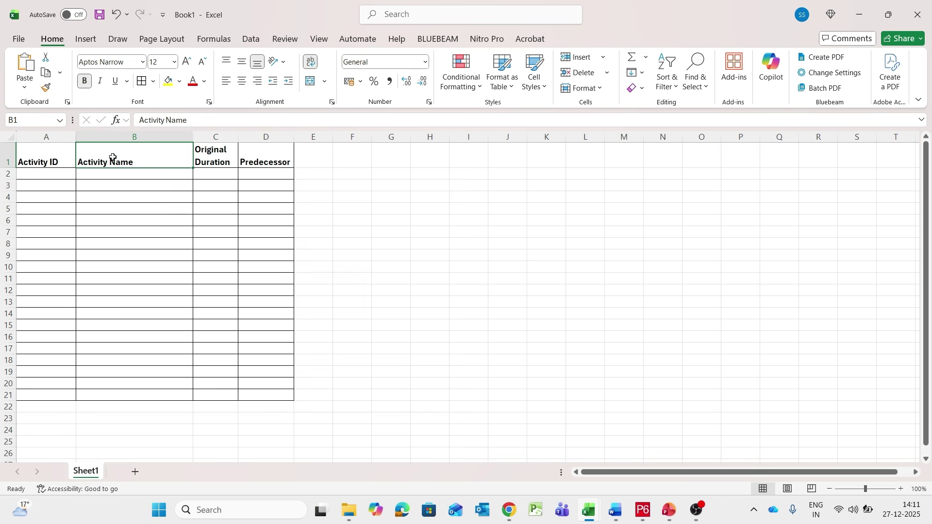
# Center the header cells A1:D1 both horizontally and vertically.
pyautogui.moveTo(19, 158); pyautogui.dragTo(267, 155)
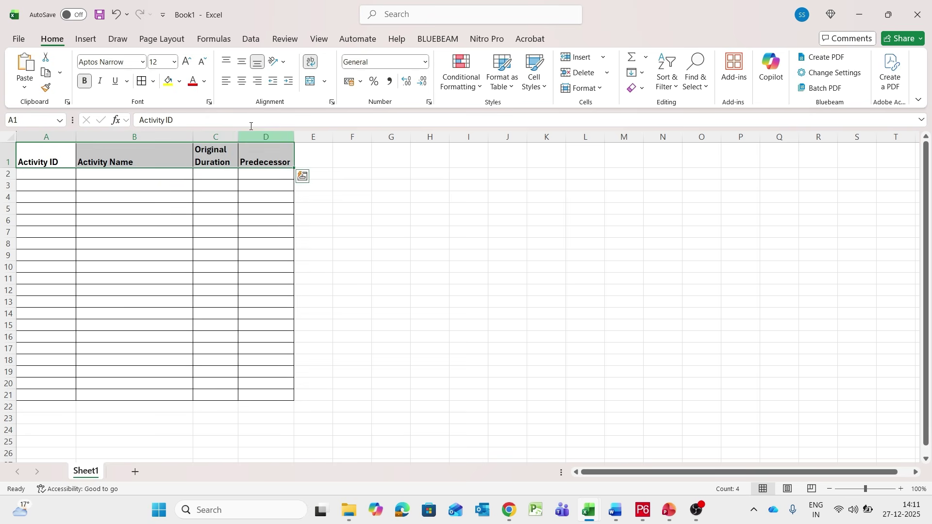
pyautogui.click(242, 81)
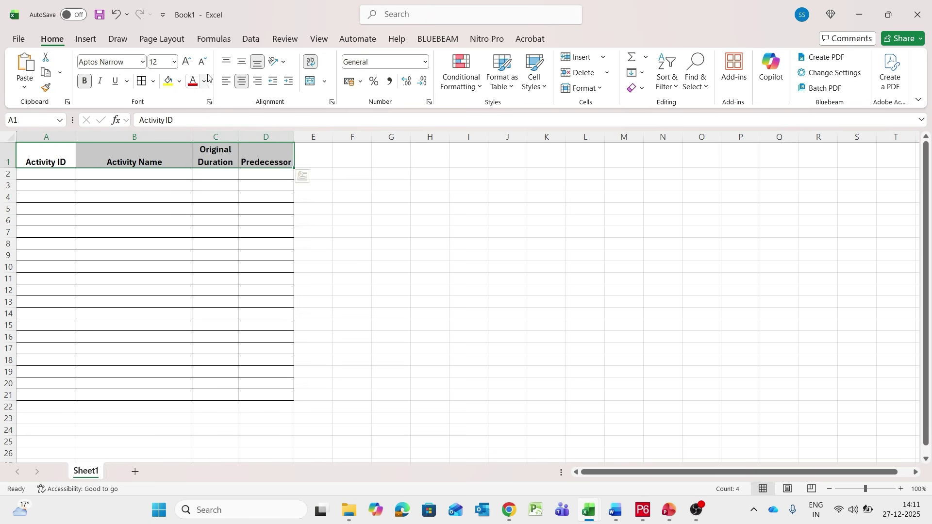
pyautogui.click(246, 64)
# Enter the first activity ID, A1000, in cell A2.
pyautogui.click(64, 174)
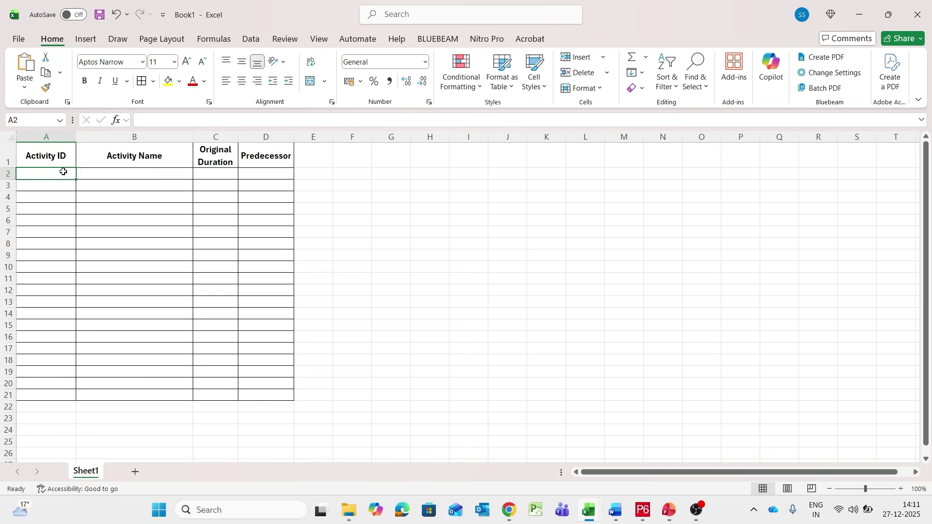
pyautogui.write('A')
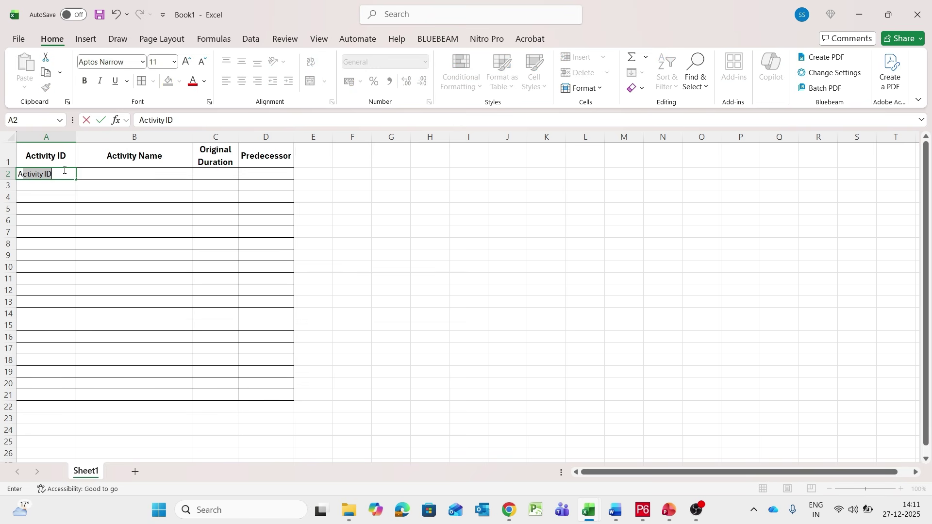
pyautogui.write('1000')
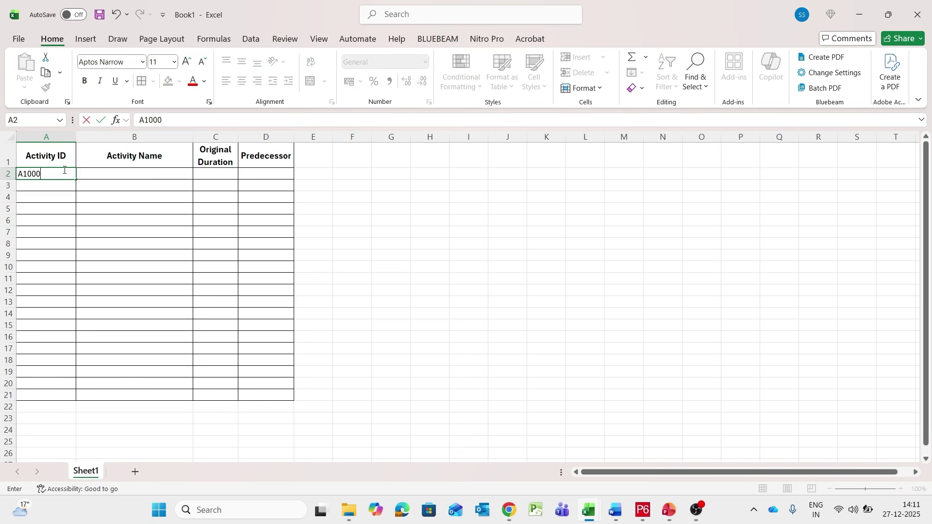
pyautogui.press('Return')
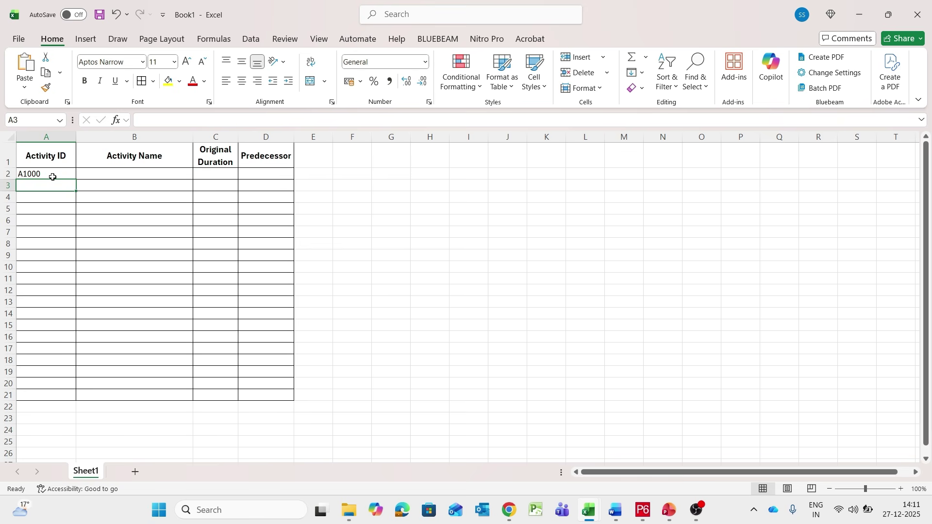
# Narrow the Activity ID column slightly.
pyautogui.click(51, 175)
pyautogui.moveTo(74, 140); pyautogui.dragTo(71, 141)
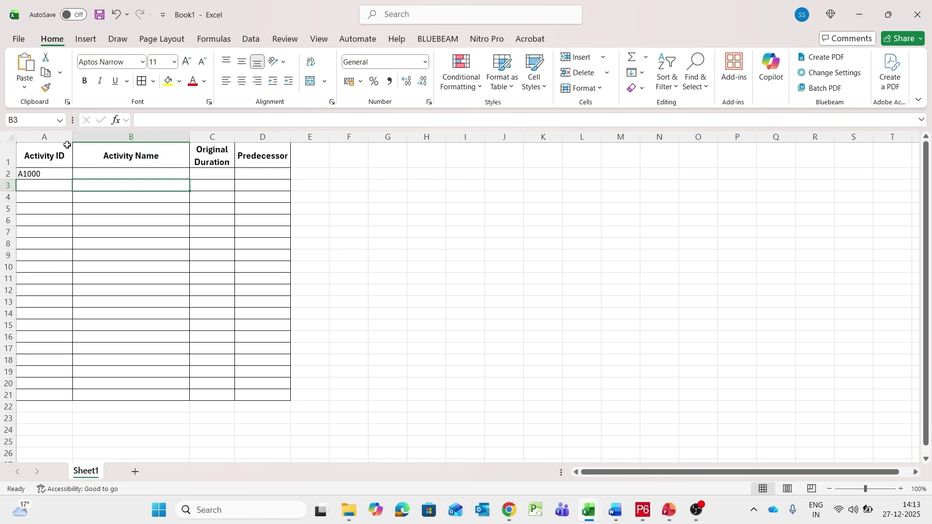
pyautogui.moveTo(73, 140); pyautogui.dragTo(71, 140)
pyautogui.click(53, 175)
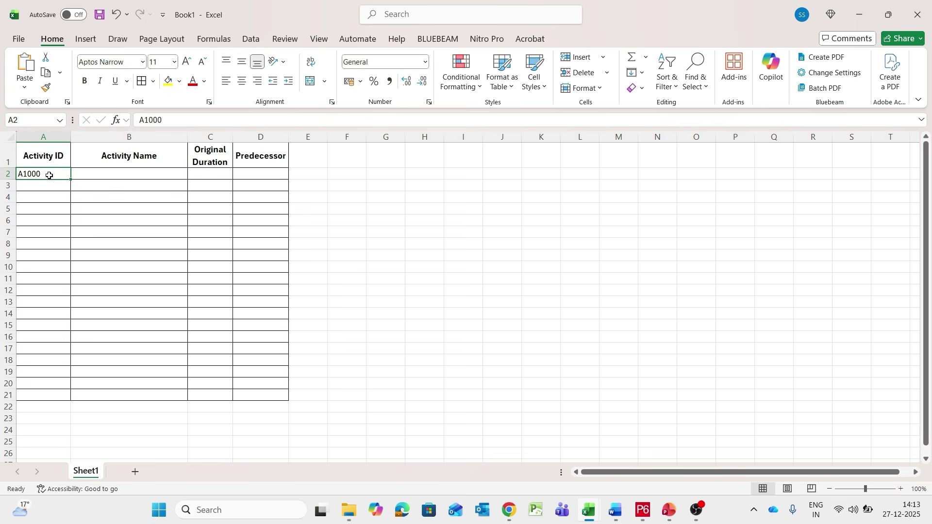
# Center the Activity ID cells A2:A20 horizontally.
pyautogui.click(111, 252)
pyautogui.moveTo(41, 174); pyautogui.dragTo(47, 383)
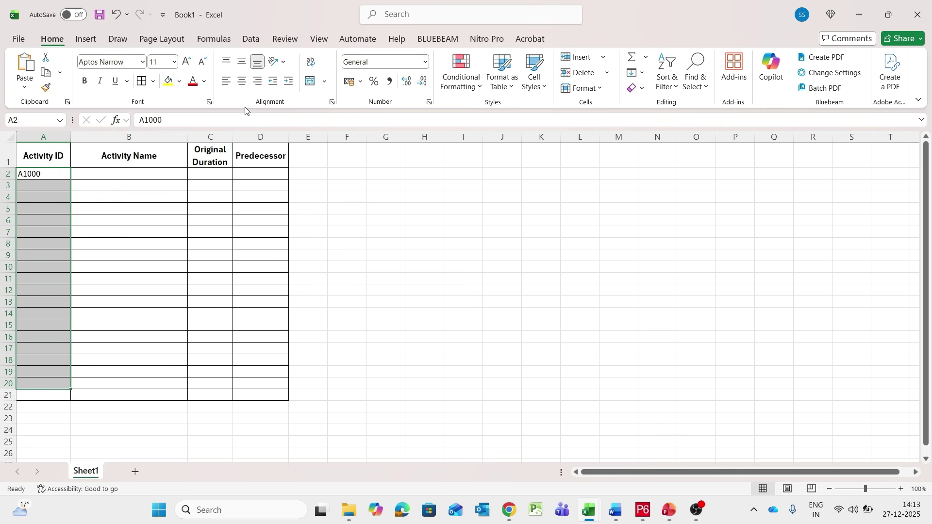
pyautogui.click(241, 80)
pyautogui.click(53, 185)
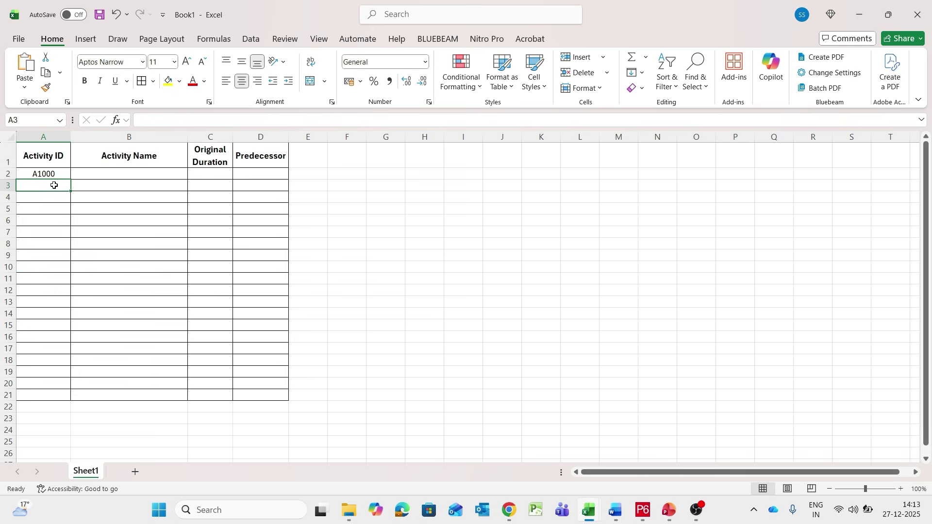
# Fill the activity ID series from A2 down to A21, ending at A1019.
pyautogui.click(60, 174)
pyautogui.moveTo(72, 179); pyautogui.dragTo(77, 395)
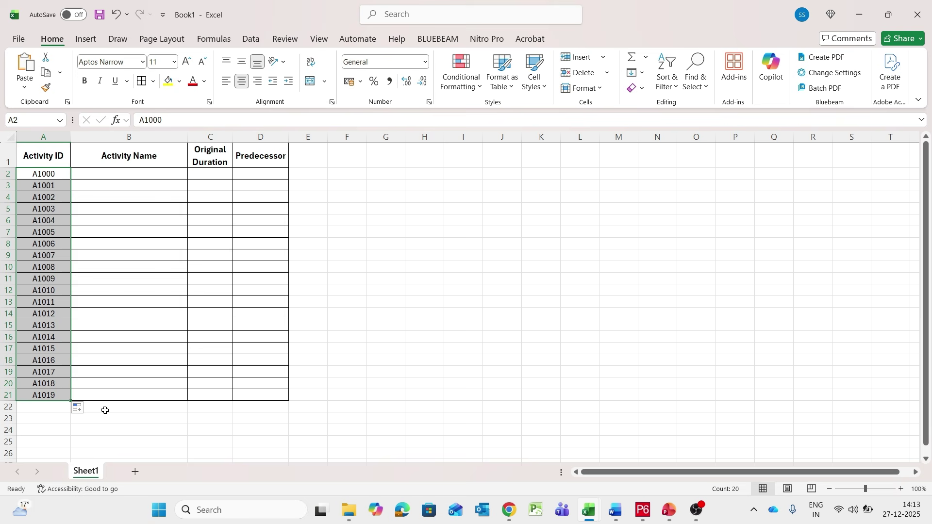
pyautogui.click(78, 408)
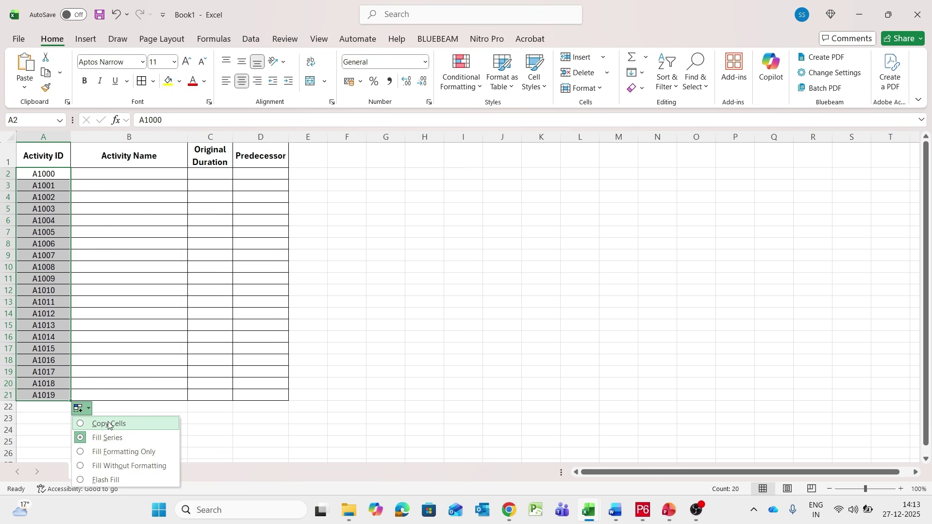
pyautogui.click(199, 430)
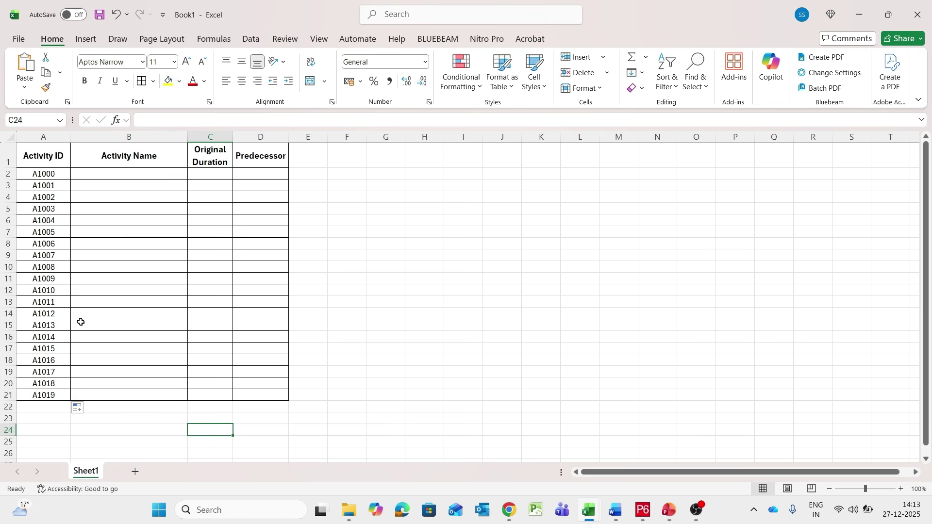
# Enter the activity name Project Start for A1000 in cell B2.
pyautogui.click(121, 175)
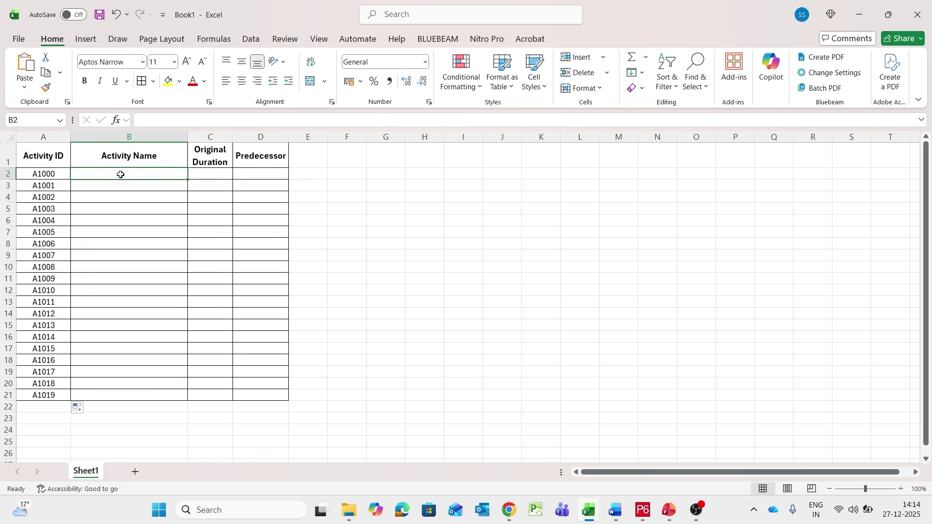
pyautogui.write('START')
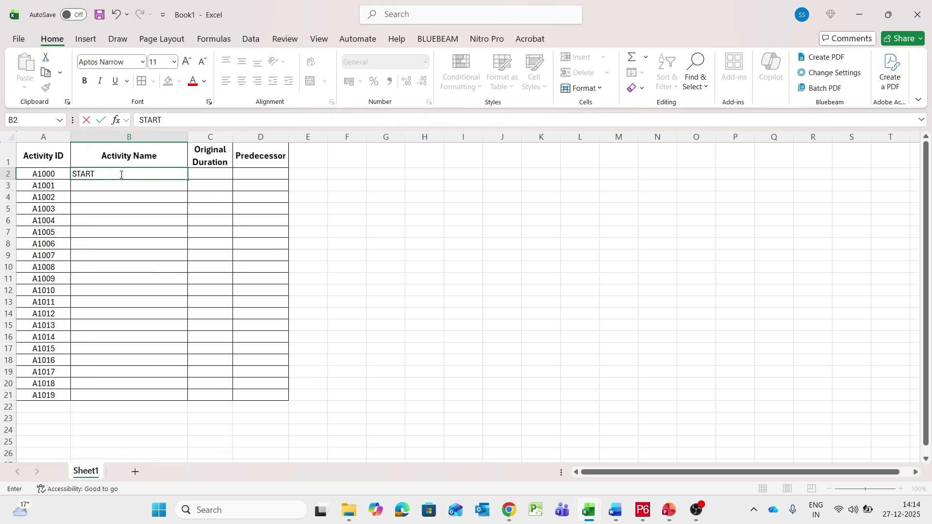
pyautogui.press('BackSpace')
pyautogui.press('BackSpace')
pyautogui.press('BackSpace')
pyautogui.write('tart')
pyautogui.press('BackSpace')
pyautogui.press('BackSpace')
pyautogui.press('BackSpace')
pyautogui.press('BackSpace')
pyautogui.write('Project Start')
pyautogui.press('Return')
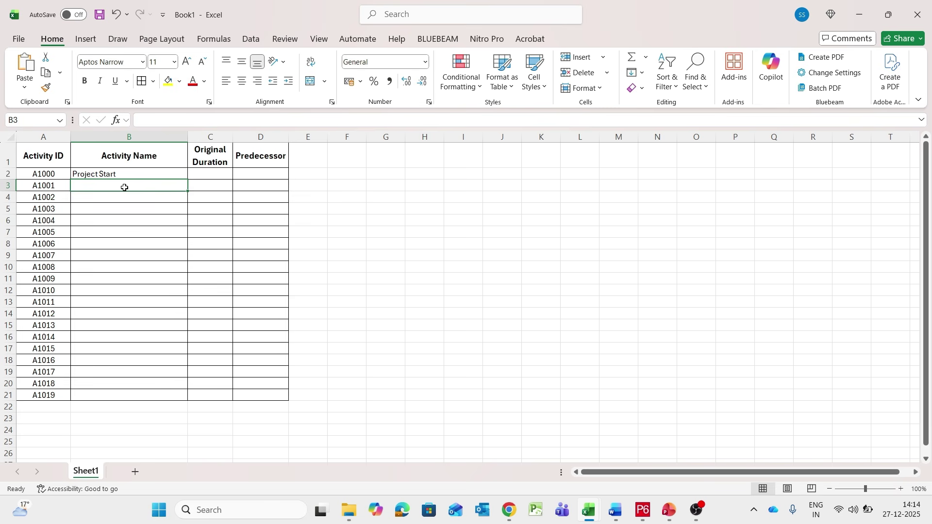
# Enter the activity names Receiving of drawings in B3 and Intent for materials in B4.
pyautogui.write('Rec')
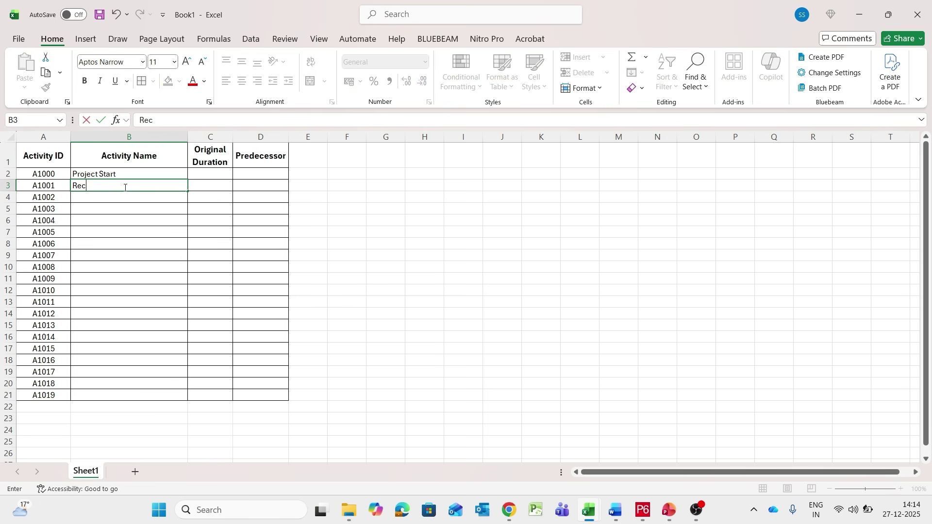
pyautogui.write('eiving of drawin')
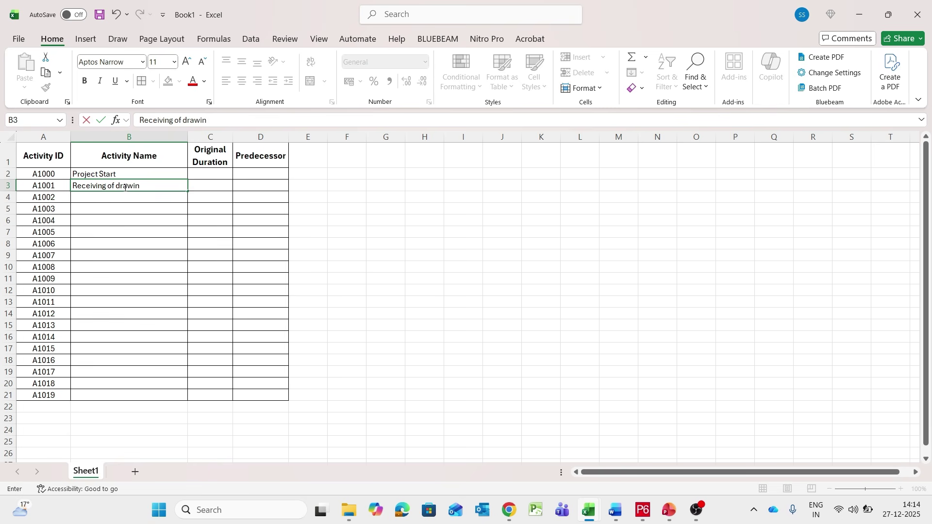
pyautogui.write('gs')
pyautogui.press('Return')
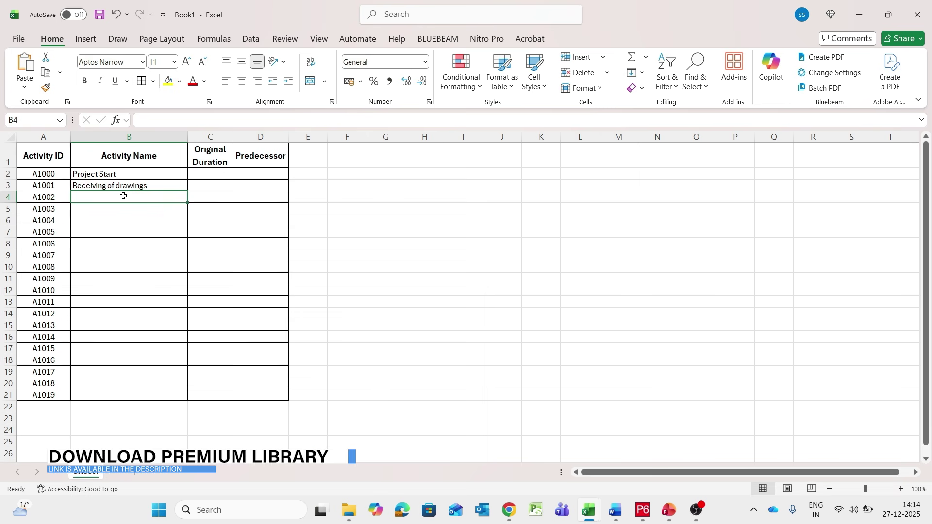
pyautogui.write('Intent')
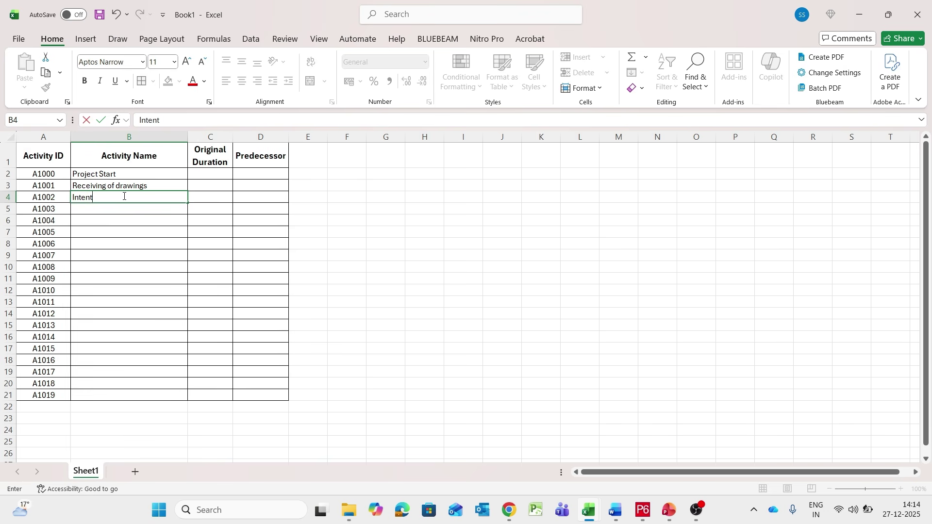
pyautogui.write('for materials')
pyautogui.press('Return')
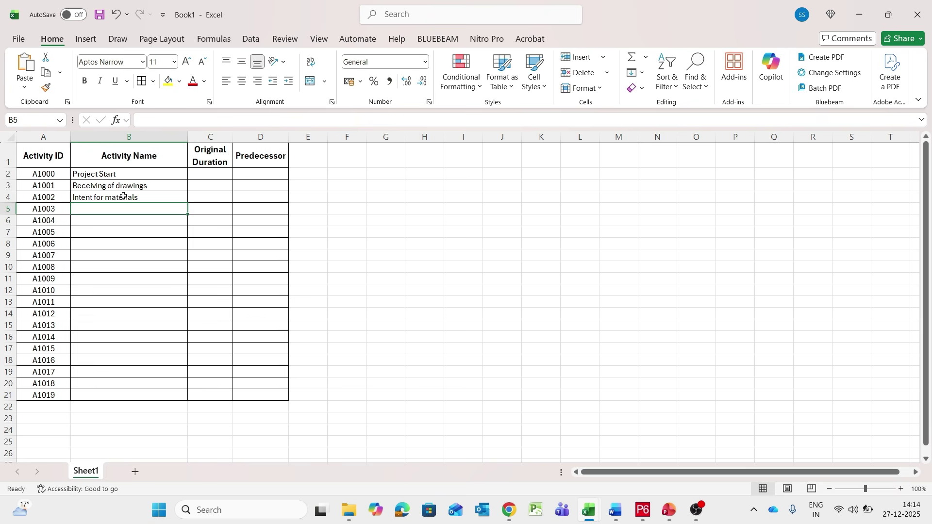
# Enter Receiving of materials as the activity name for A1003 in cell B5.
pyautogui.write('Recie')
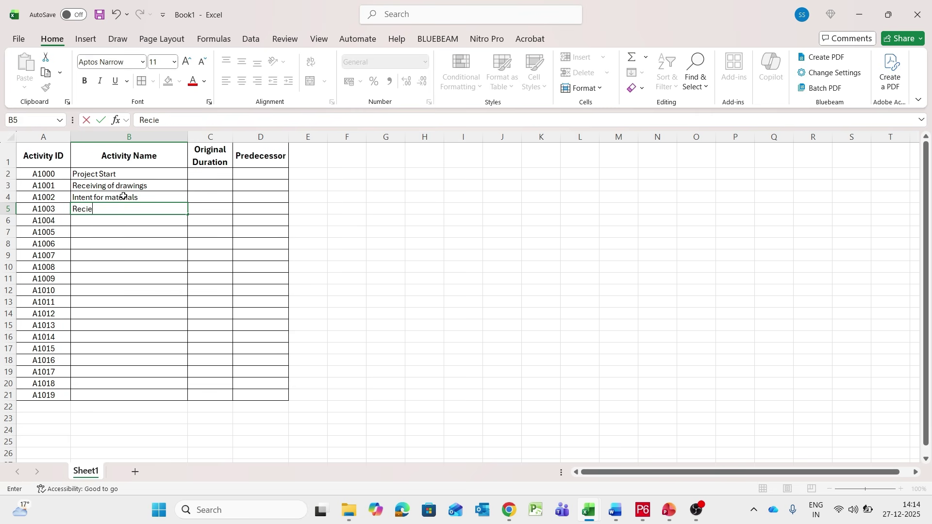
pyautogui.press('BackSpace')
pyautogui.press('BackSpace')
pyautogui.write('eiving')
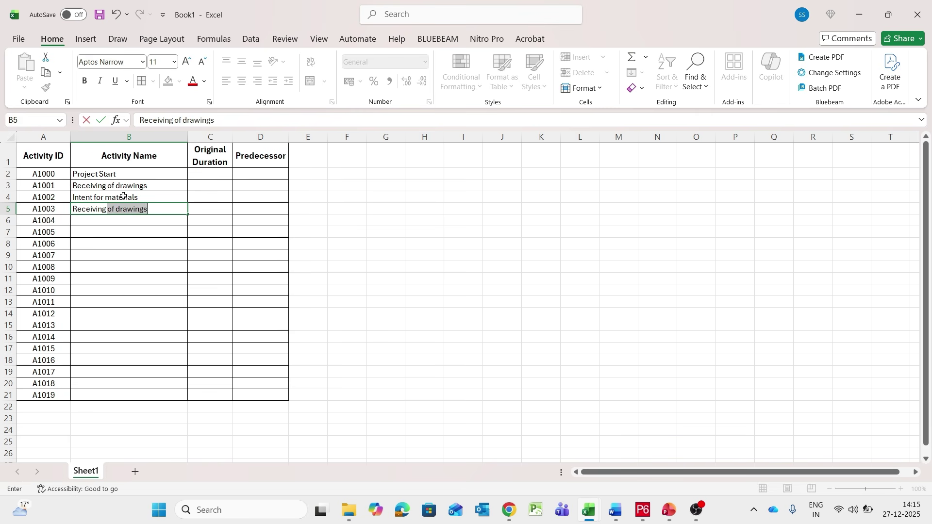
pyautogui.write('of materi')
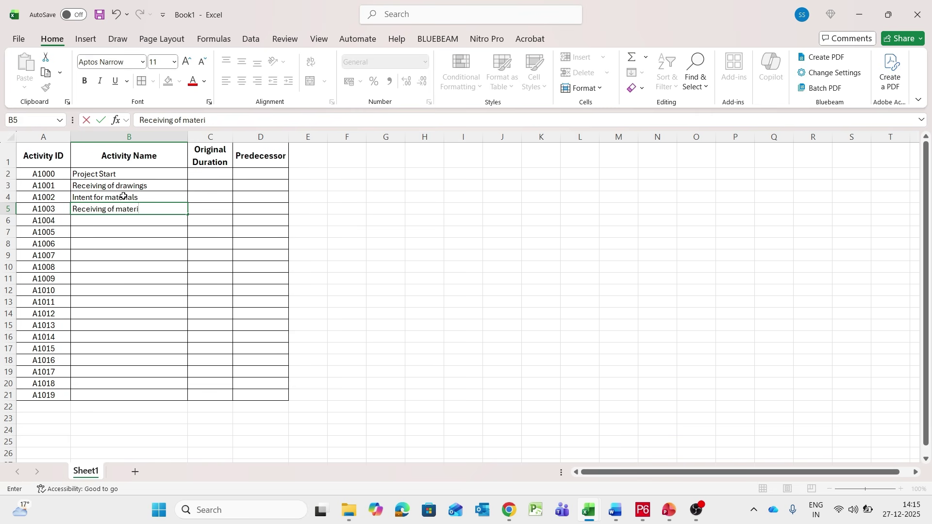
pyautogui.write('als')
pyautogui.press('Return')
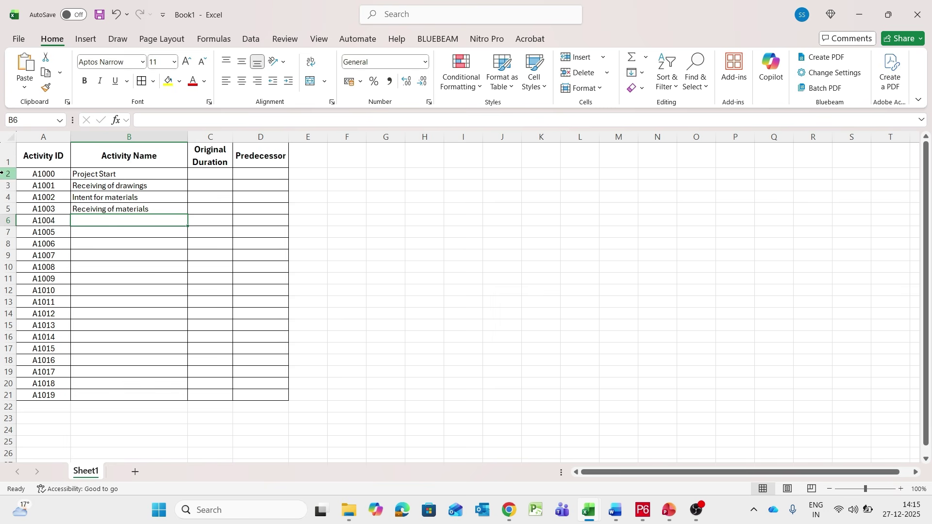
# Set the font size to 15 for rows 2 to 21 and for the header cells A1:D1.
pyautogui.moveTo(5, 174); pyautogui.dragTo(2, 397)
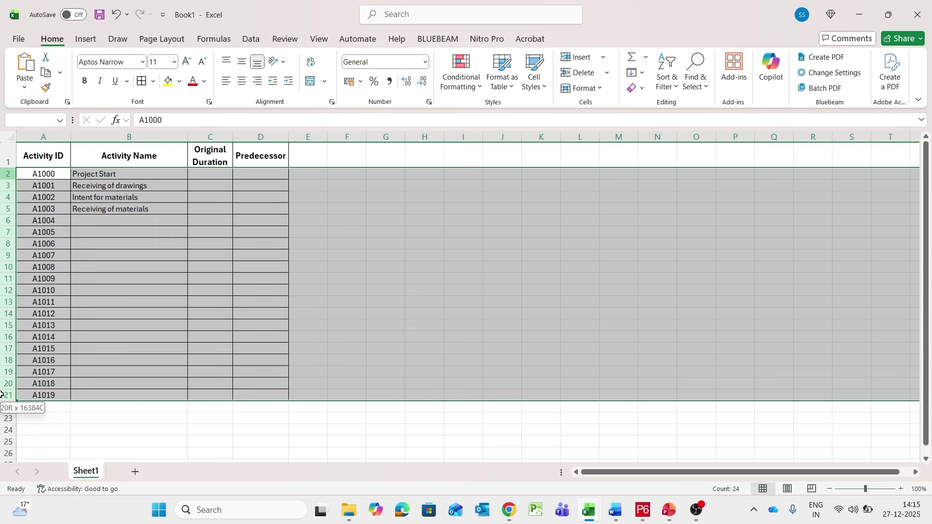
pyautogui.click(155, 62)
pyautogui.write('15')
pyautogui.press('Return')
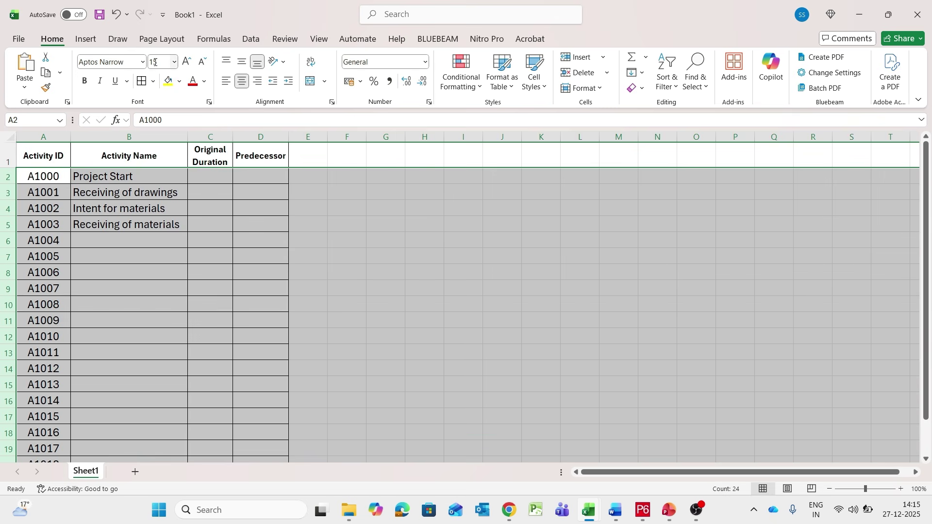
pyautogui.moveTo(22, 155); pyautogui.dragTo(265, 156)
pyautogui.click(156, 61)
pyautogui.write('15')
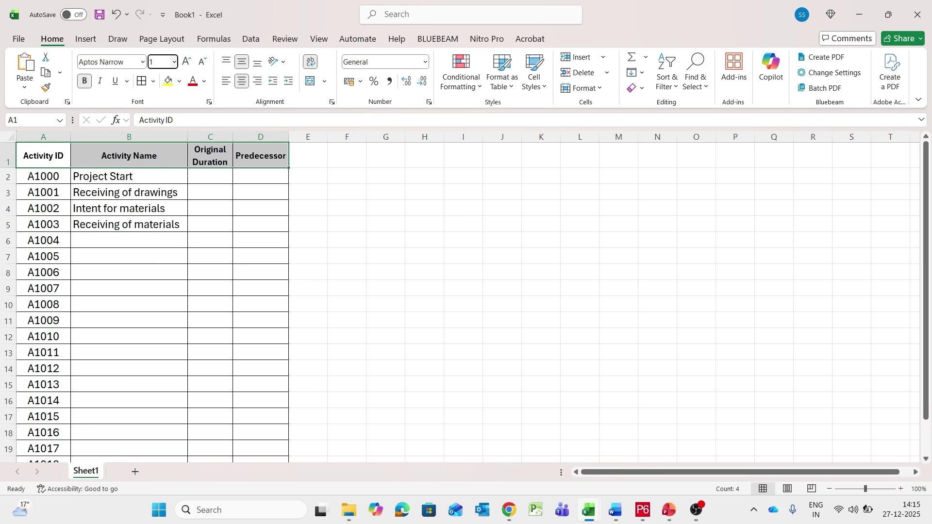
pyautogui.press('Return')
# Widen the Original Duration, Predecessor and Activity ID columns to suit the larger text, and slightly reduce the header row's height.
pyautogui.moveTo(233, 137); pyautogui.dragTo(258, 145)
pyautogui.moveTo(315, 137); pyautogui.dragTo(334, 145)
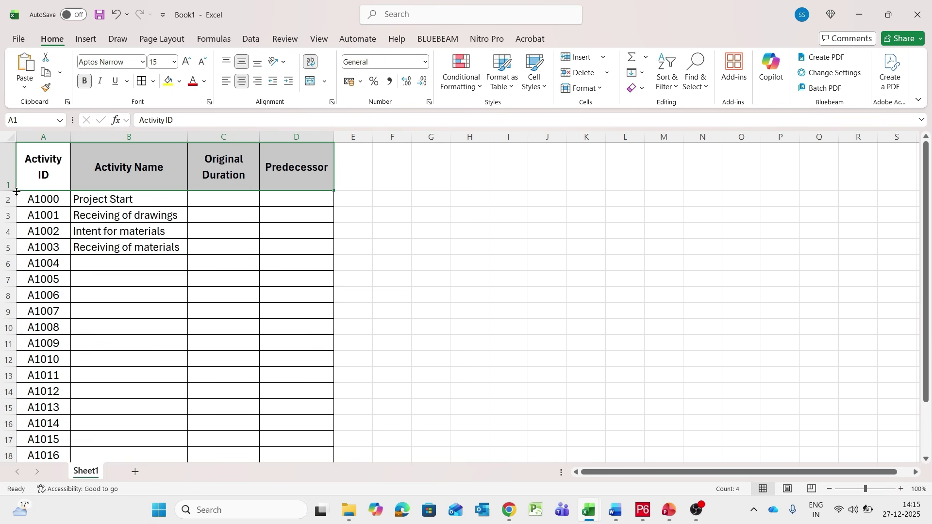
pyautogui.moveTo(71, 136); pyautogui.dragTo(81, 140)
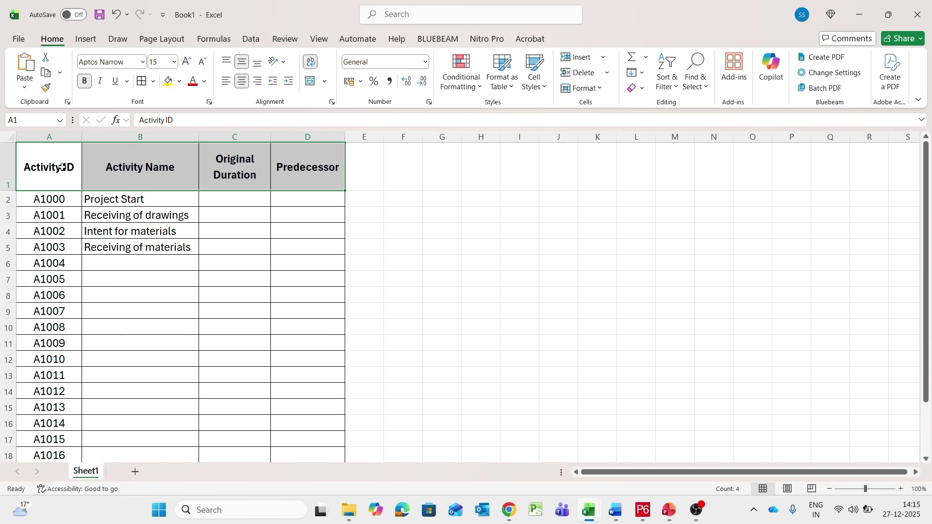
pyautogui.moveTo(7, 189); pyautogui.dragTo(7, 184)
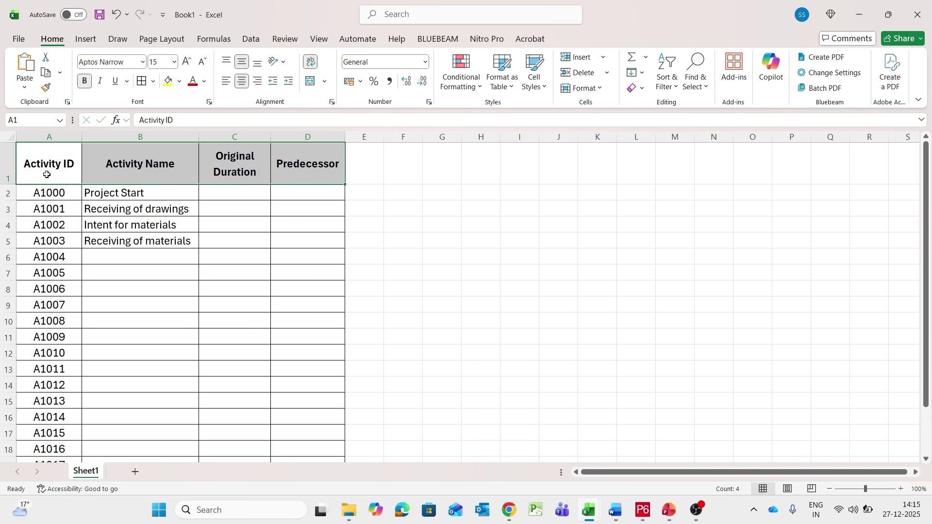
# Enter the activity names Cutting in B6 and Fit- Up Work in B7.
pyautogui.click(212, 205)
pyautogui.click(182, 257)
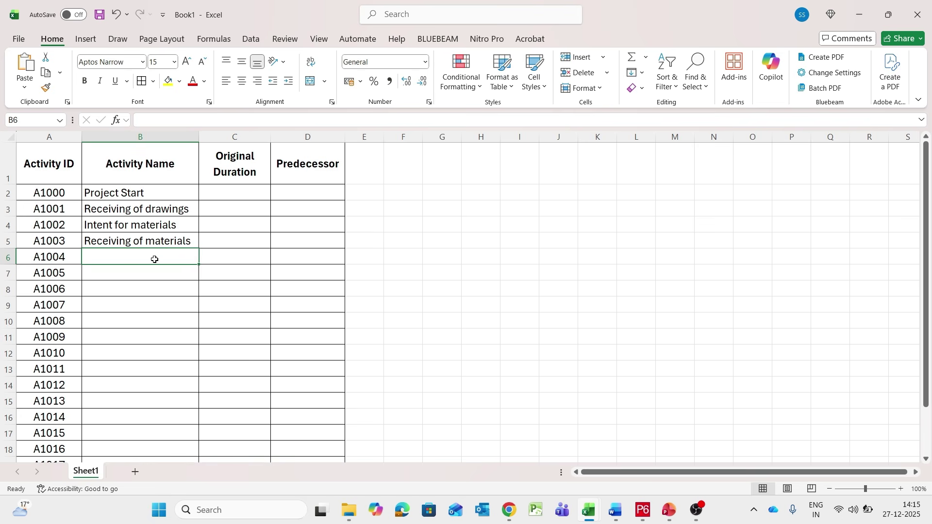
pyautogui.write('Cutting')
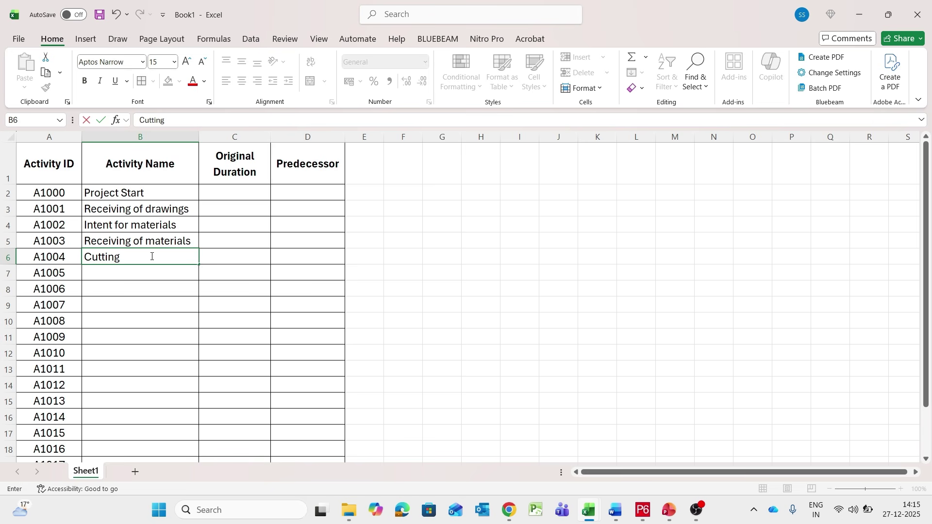
pyautogui.click(137, 278)
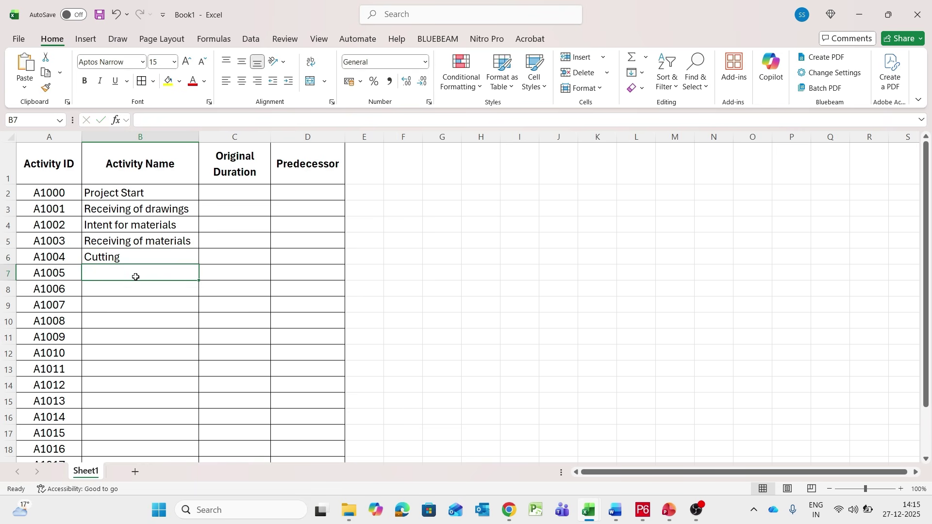
pyautogui.write('Fit')
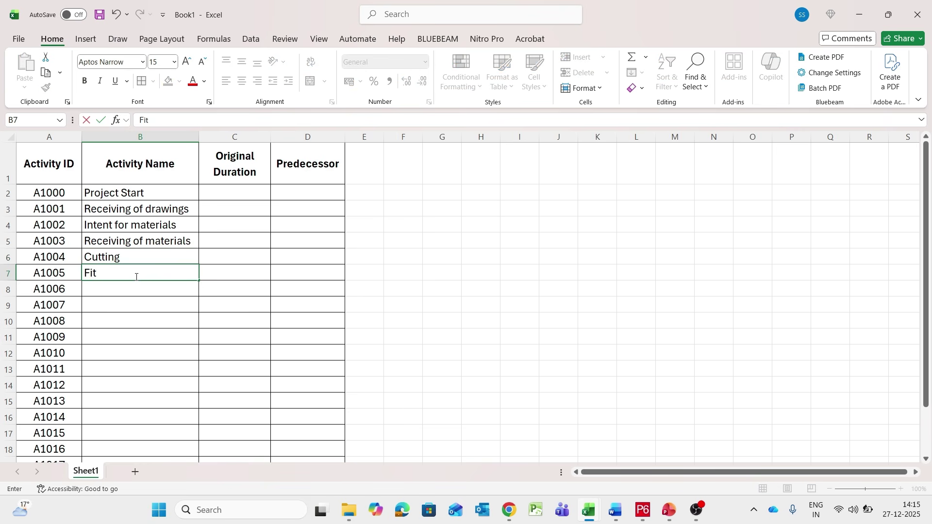
pyautogui.write('- Up Work')
pyautogui.press('Return')
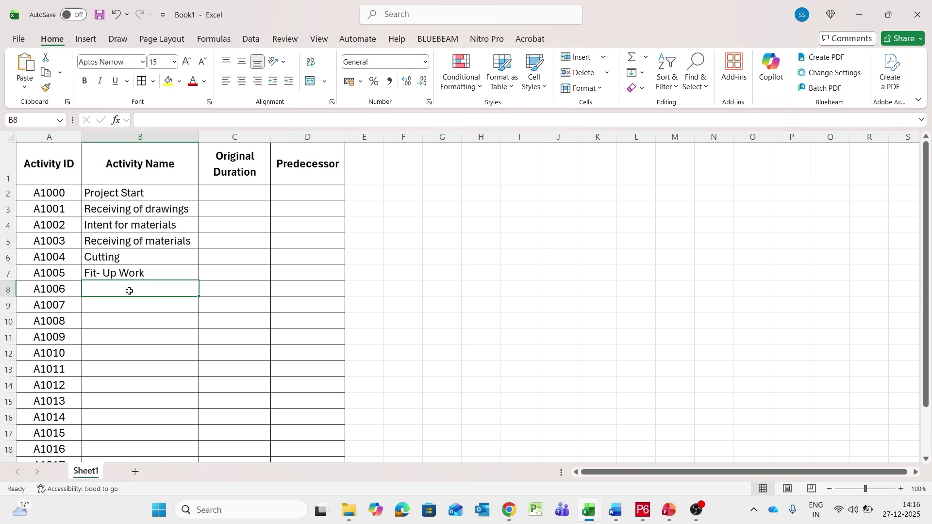
# Enter the activity names Machine Welding in B8 and Final Fitup Work in B9.
pyautogui.write('Macj')
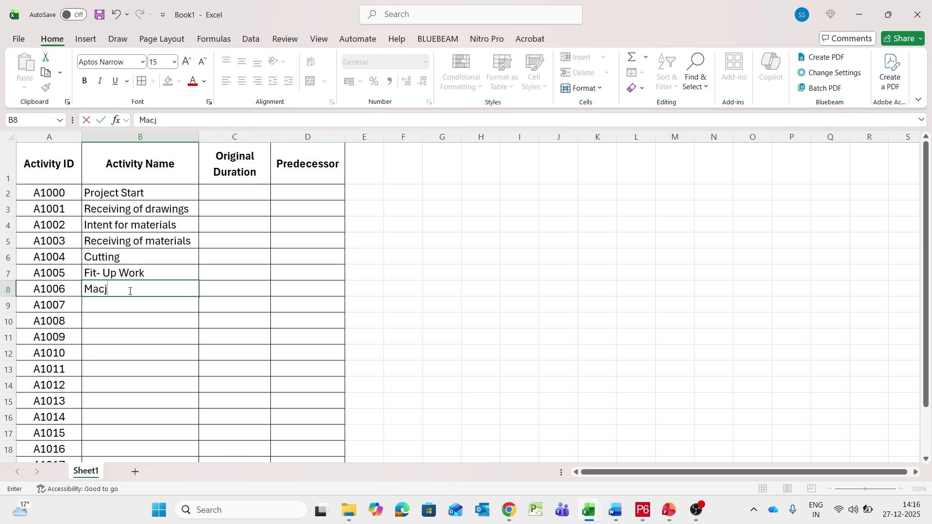
pyautogui.press('BackSpace')
pyautogui.write('hine Welding')
pyautogui.press('Return')
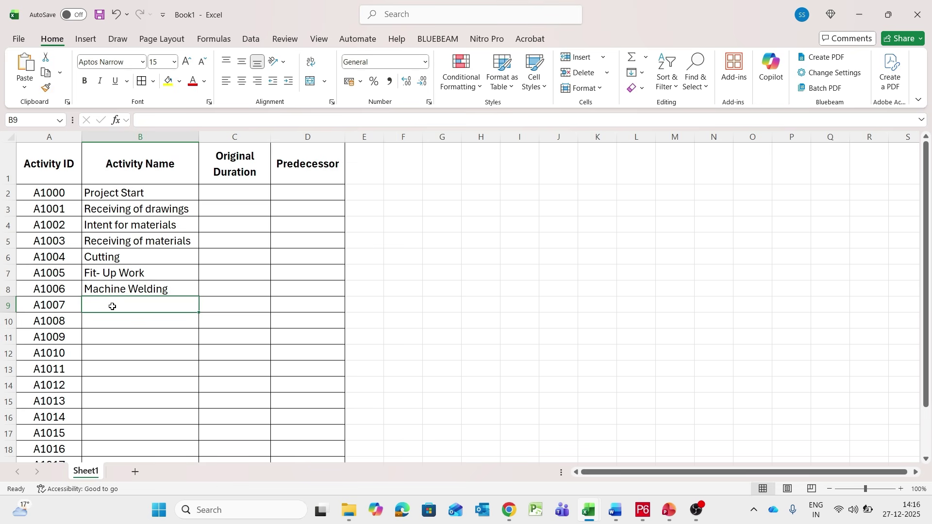
pyautogui.write('Final F')
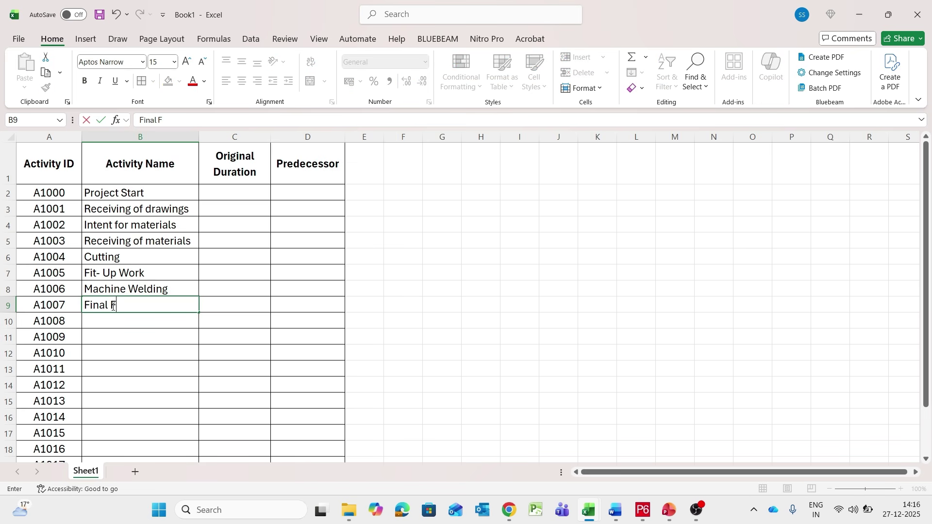
pyautogui.write('itup Work')
pyautogui.press('Return')
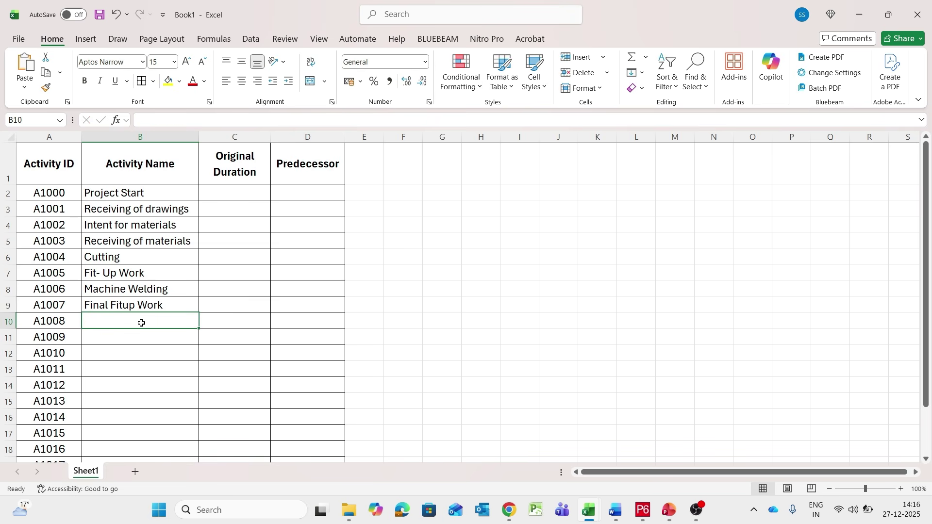
# Enter Manual Welding as the activity name for A1008 in cell B10.
pyautogui.click(108, 288)
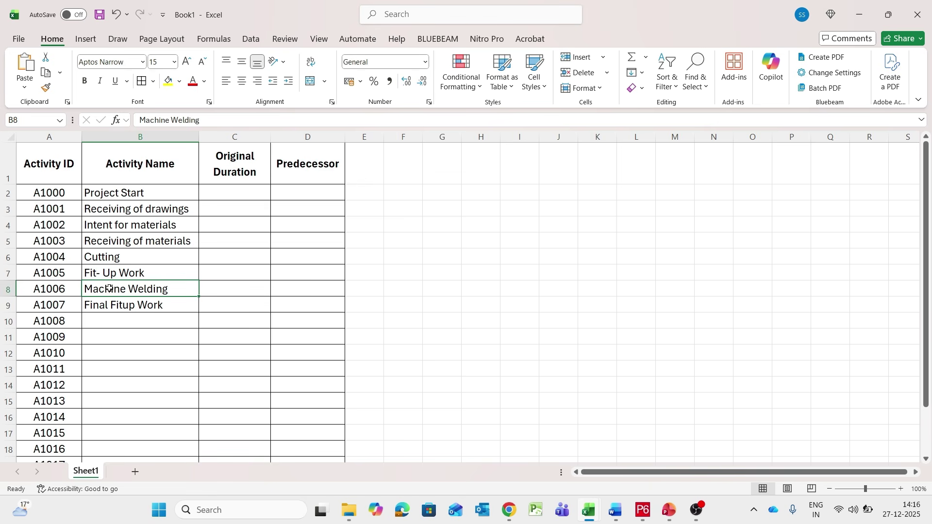
pyautogui.click(157, 321)
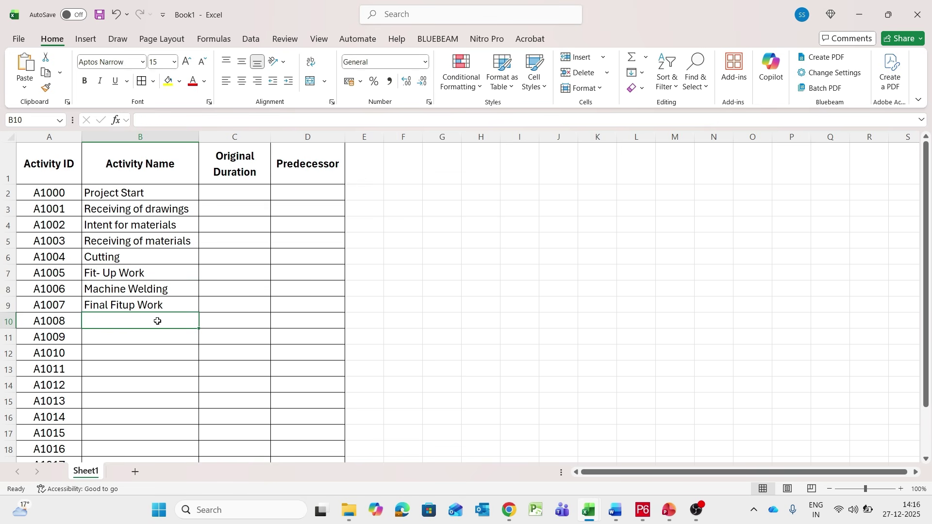
pyautogui.write('Manual ')
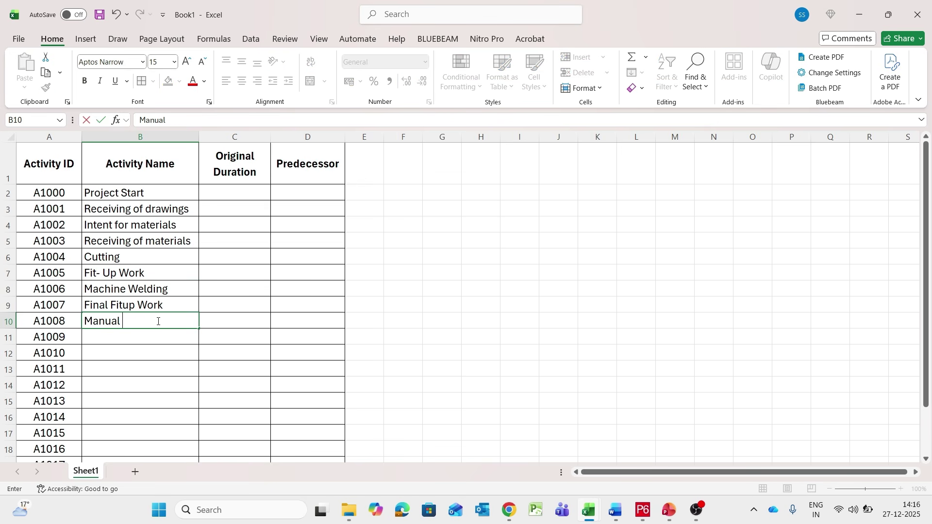
pyautogui.write('Welding')
pyautogui.press('Return')
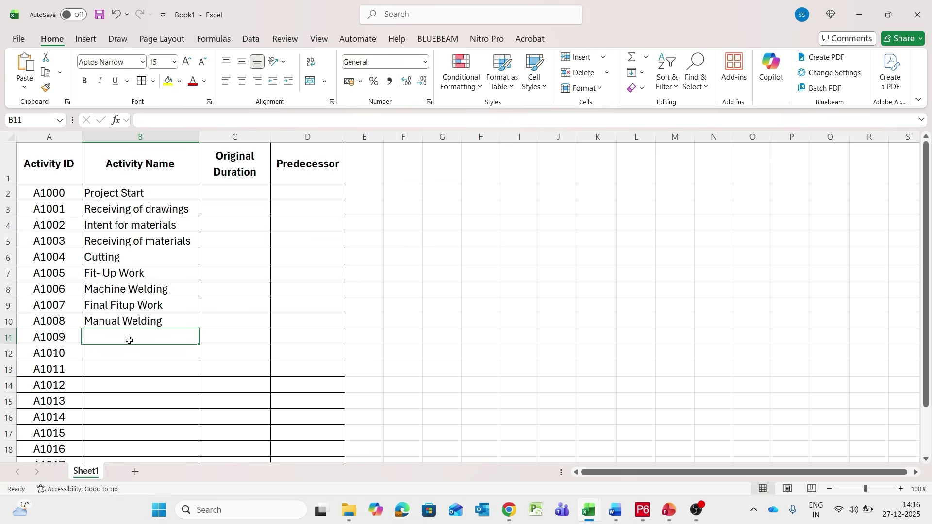
# Enter the activity names Inspection in B11 and Clearance in B12.
pyautogui.write('Ins')
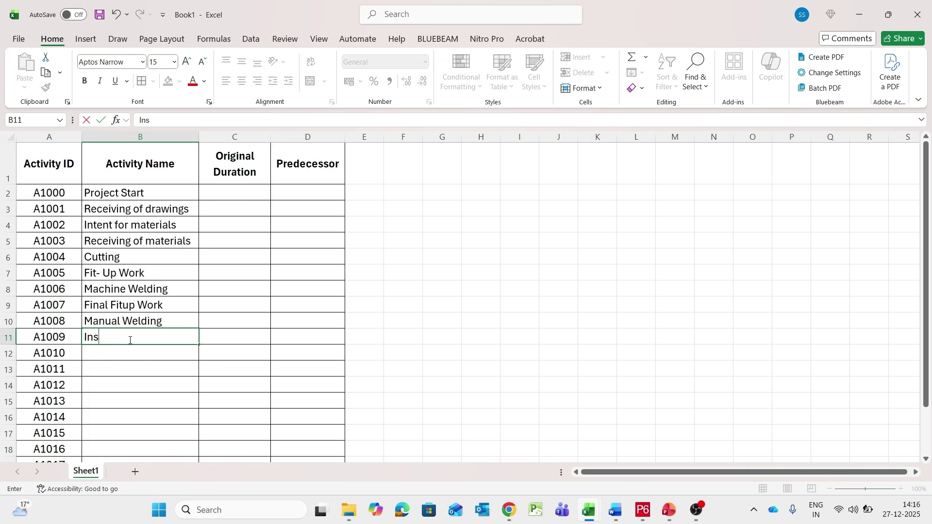
pyautogui.write('pection')
pyautogui.press('Return')
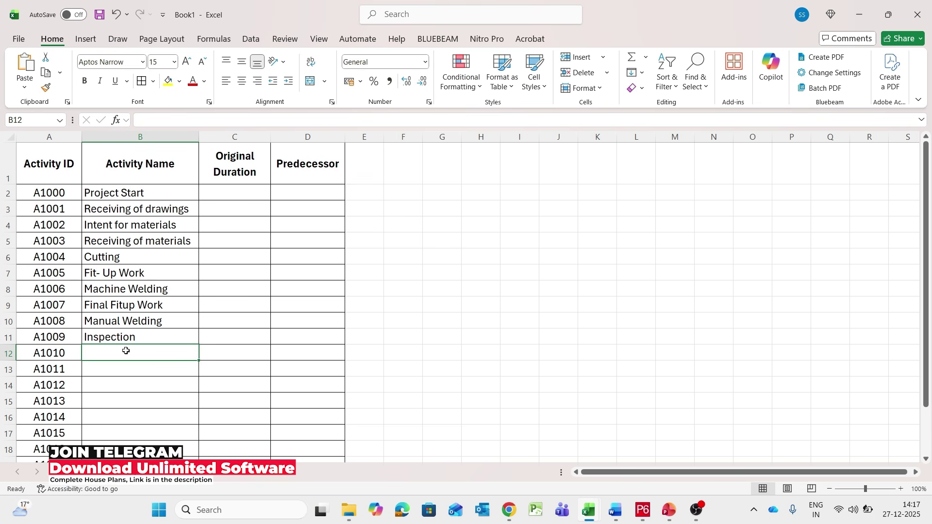
pyautogui.write('Clearance')
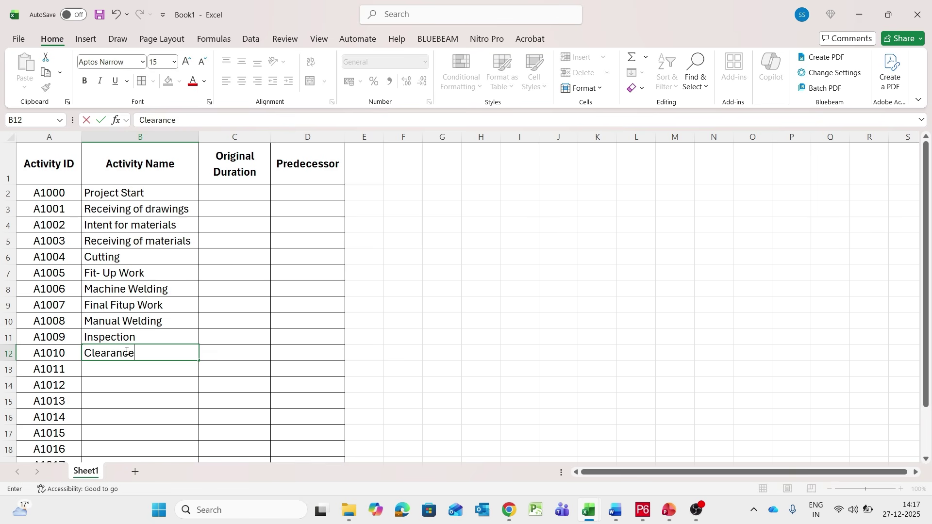
pyautogui.press('Return')
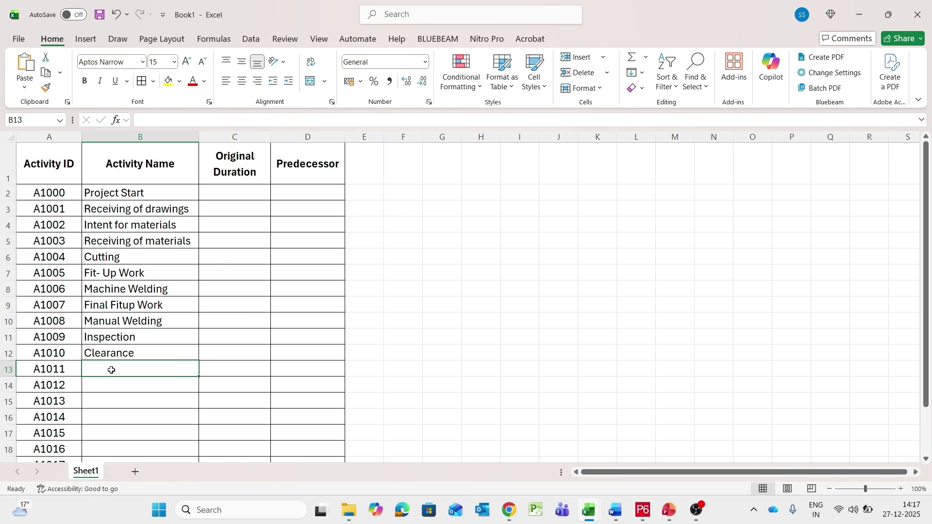
# Enter the activity names Dispatch to paint shop in B13 and Sand Blasting in B14.
pyautogui.write('Dispatch')
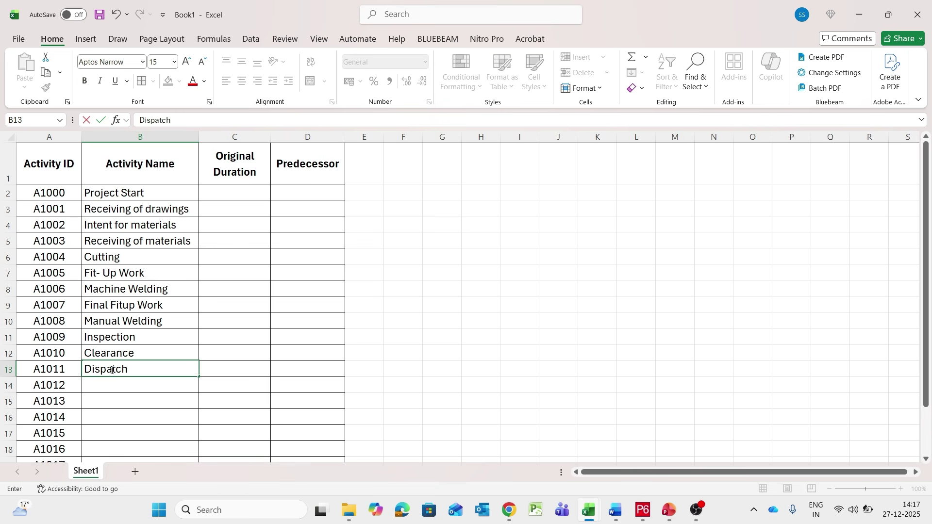
pyautogui.write(' to paint')
pyautogui.write('shop')
pyautogui.press('Return')
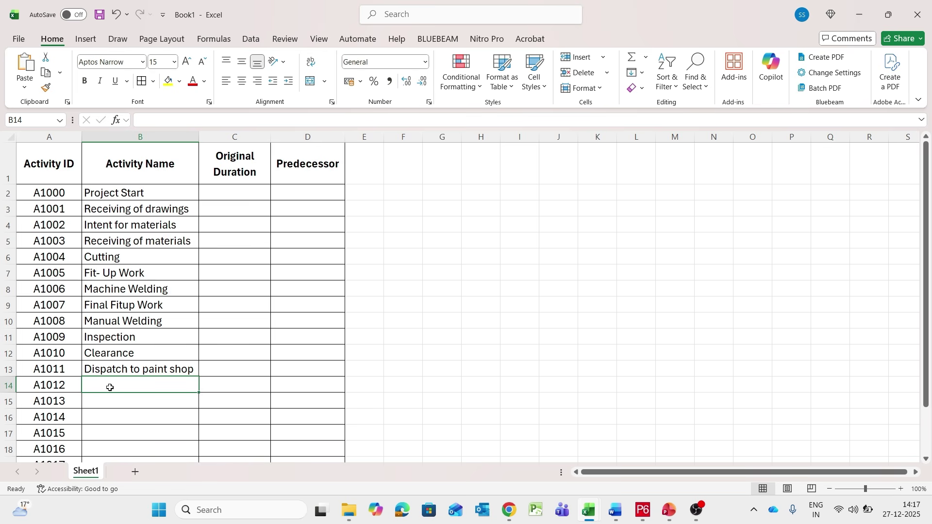
pyautogui.write('Sand')
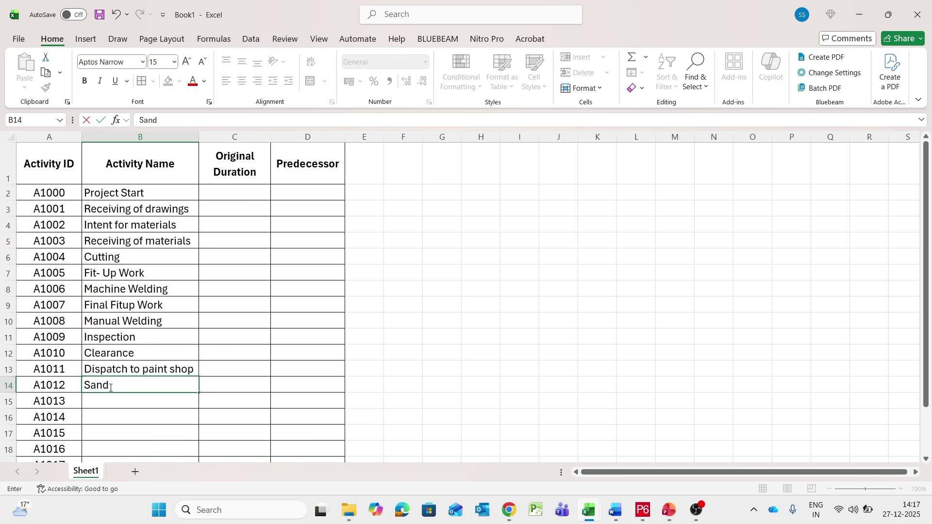
pyautogui.write(' Blasting')
pyautogui.press('Return')
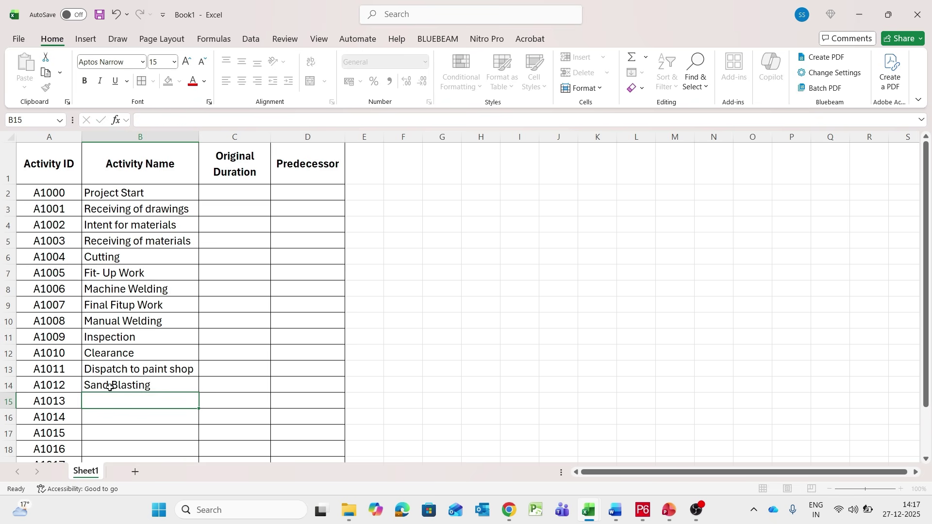
# Widen the Activity Name column so the longer activity names fit comfortably.
pyautogui.hotkey('alt', 'h')
pyautogui.press('o')
pyautogui.press('i')
pyautogui.press('Down')
pyautogui.press('Down')
pyautogui.press('Up')
pyautogui.press('Up')
pyautogui.press('Up')
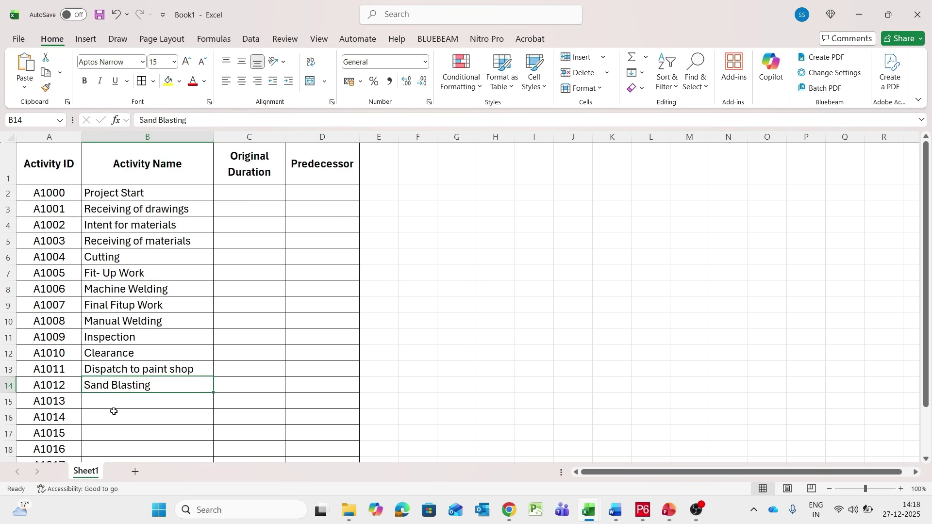
# Enter Painting as the activity name for A1013 in cell B15.
pyautogui.click(114, 401)
pyautogui.write('Pi')
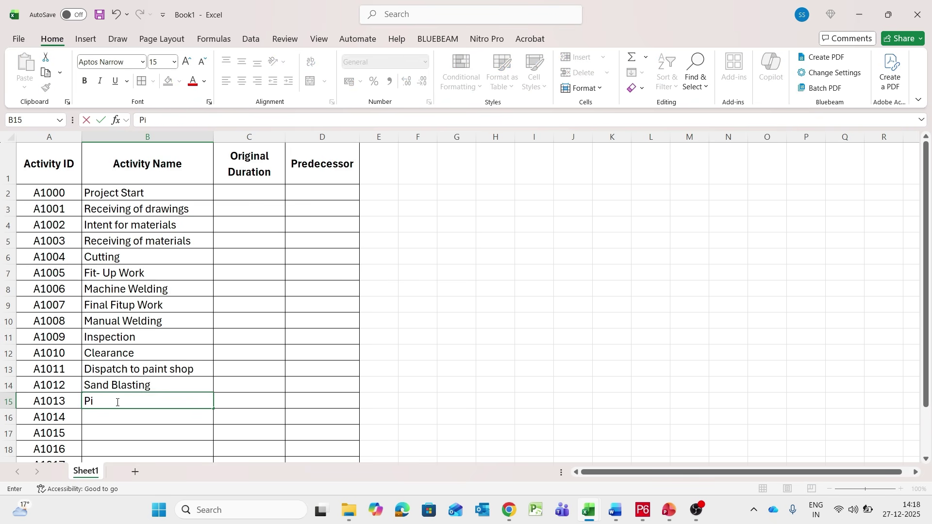
pyautogui.press('BackSpace')
pyautogui.write('ainting')
pyautogui.press('Return')
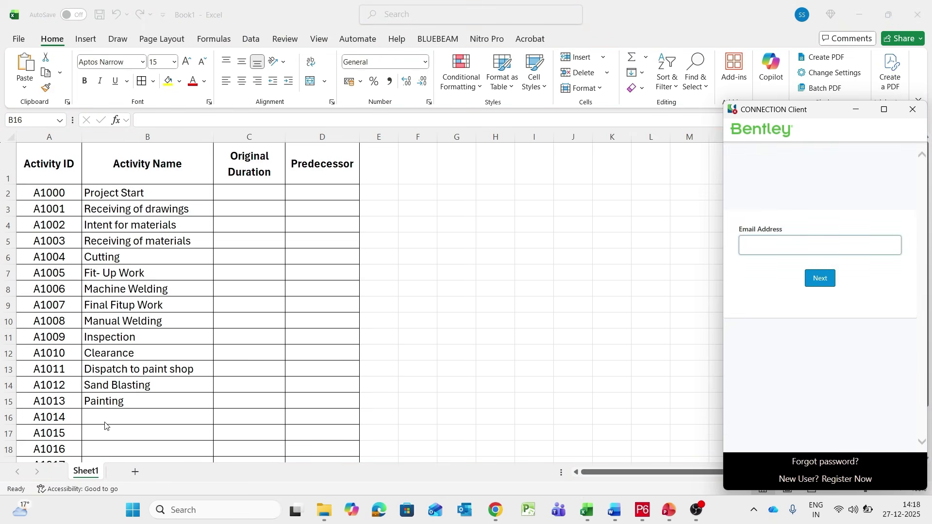
# Dismiss the Bentley sign-in window and enter Dispatch to erection site as the activity name in B16.
pyautogui.click(913, 110)
pyautogui.doubleClick(166, 418)
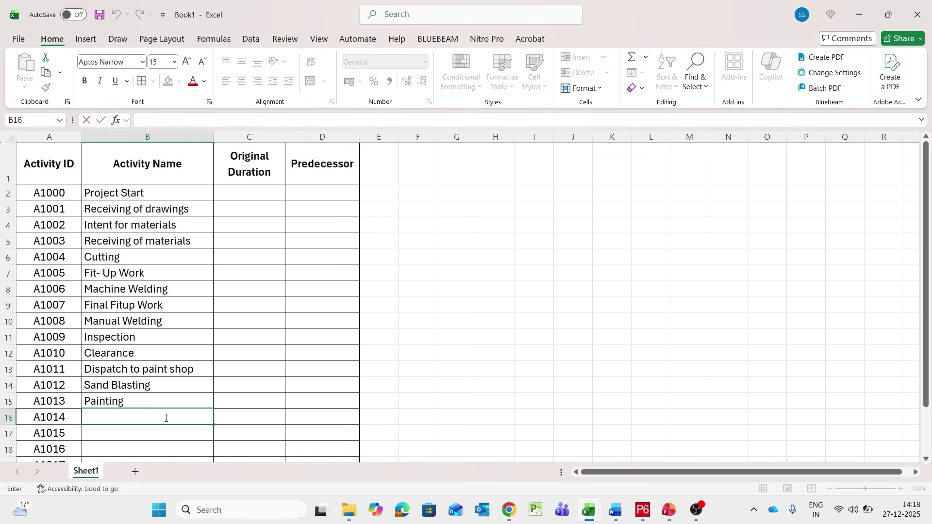
pyautogui.write('Dispact')
pyautogui.write('h')
pyautogui.press('BackSpace')
pyautogui.press('BackSpace')
pyautogui.press('BackSpace')
pyautogui.press('BackSpace')
pyautogui.write('atch to etrec')
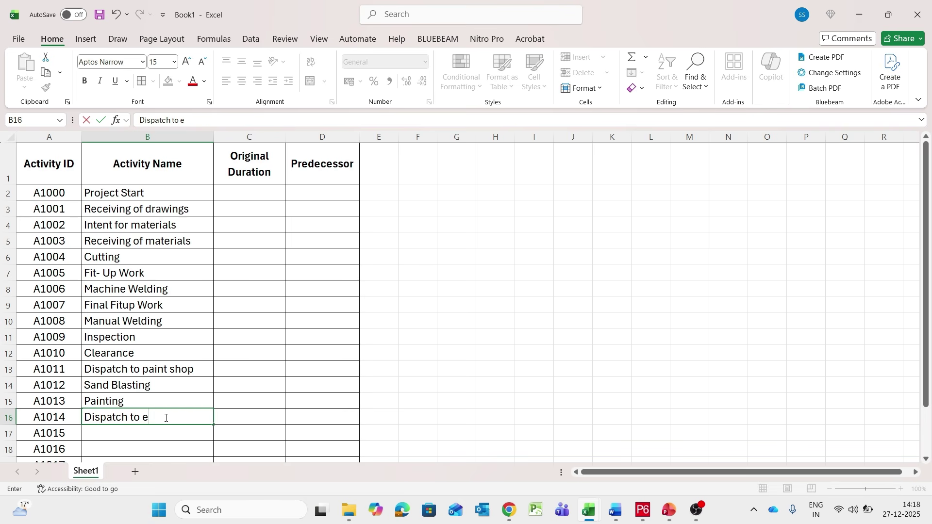
pyautogui.press('BackSpace')
pyautogui.press('BackSpace')
pyautogui.press('BackSpace')
pyautogui.press('BackSpace')
pyautogui.write('rection site')
pyautogui.press('Return')
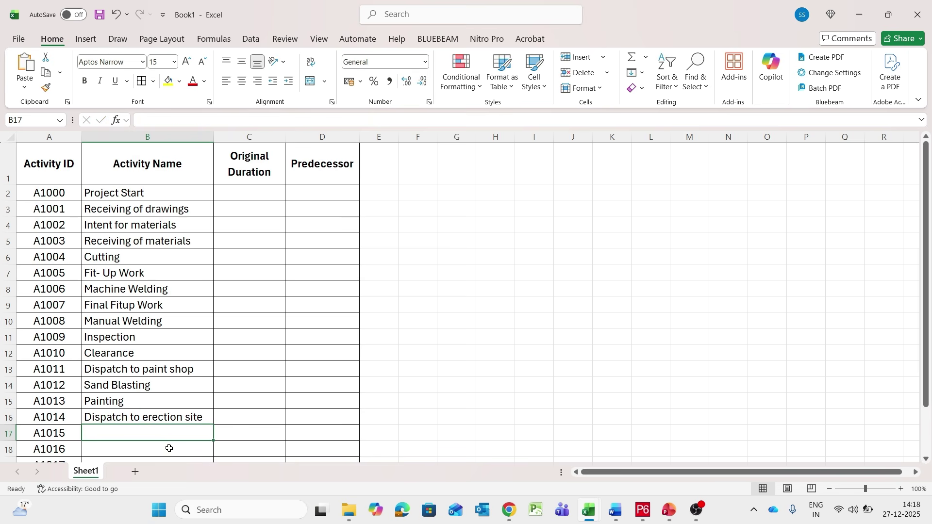
# Enter Project Finish as the activity name for A1015 in cell B17.
pyautogui.scroll(-1, 152, 433)
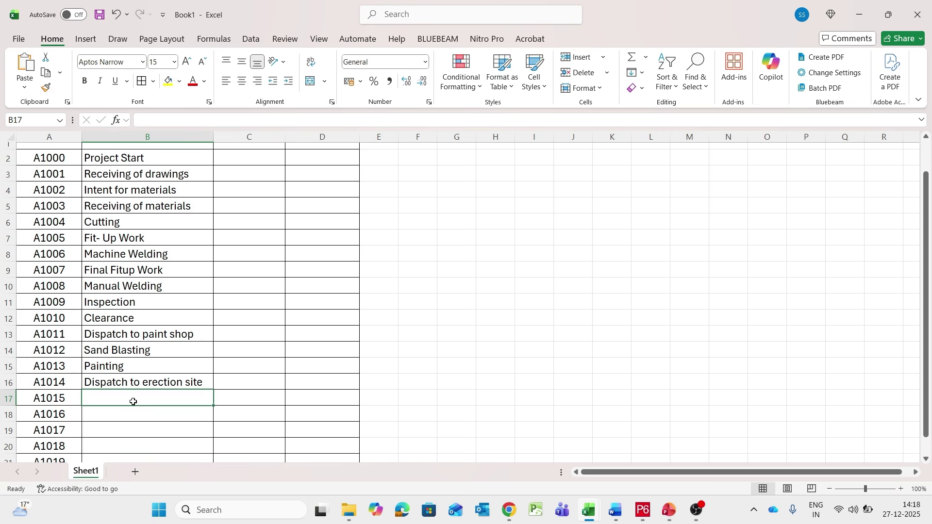
pyautogui.write('Project ')
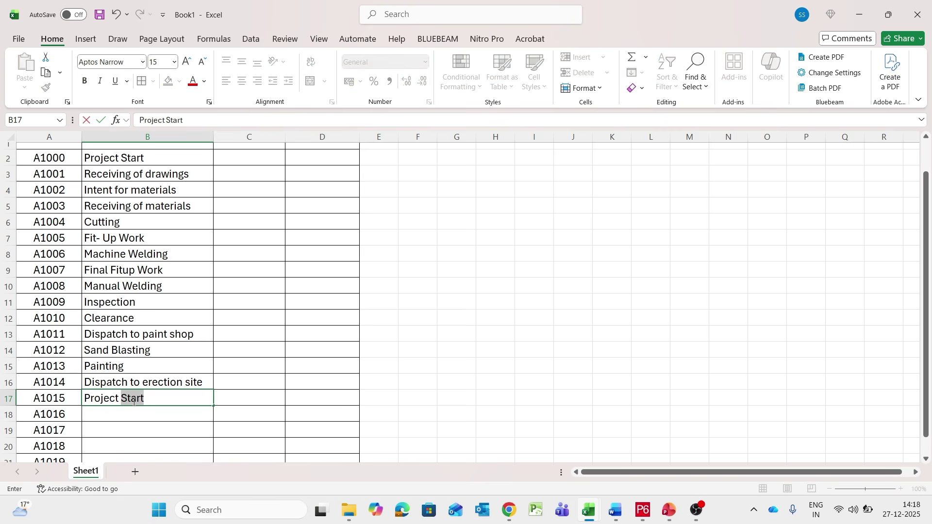
pyautogui.write('Finish')
pyautogui.press('Return')
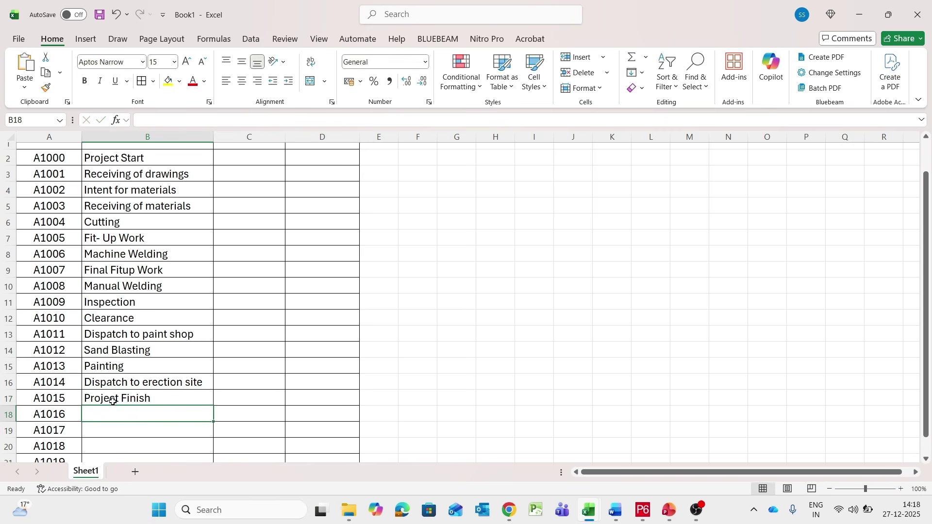
# Delete the surplus rows 18 to 22 below the Project Finish activity.
pyautogui.scroll(-2, 112, 400)
pyautogui.moveTo(10, 346); pyautogui.dragTo(10, 407)
pyautogui.rightClick(11, 391)
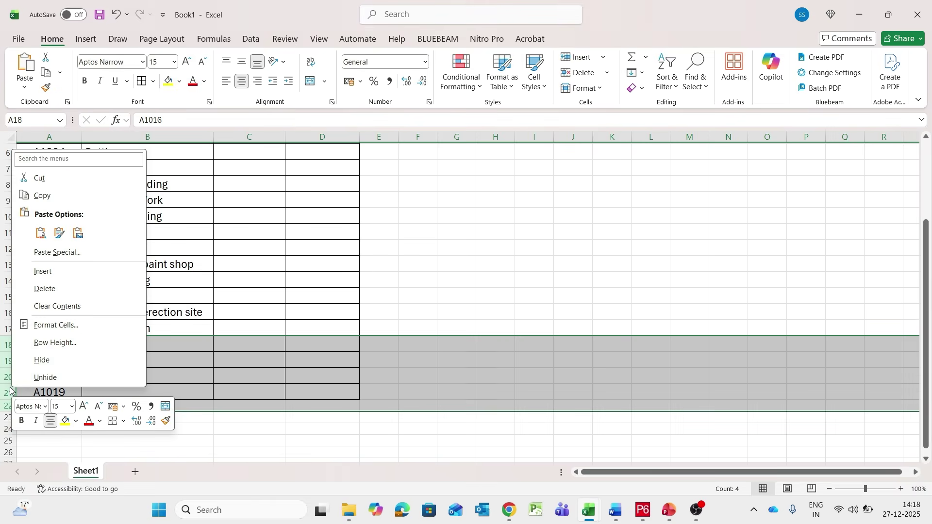
pyautogui.click(41, 289)
pyautogui.scroll(1, 318, 322)
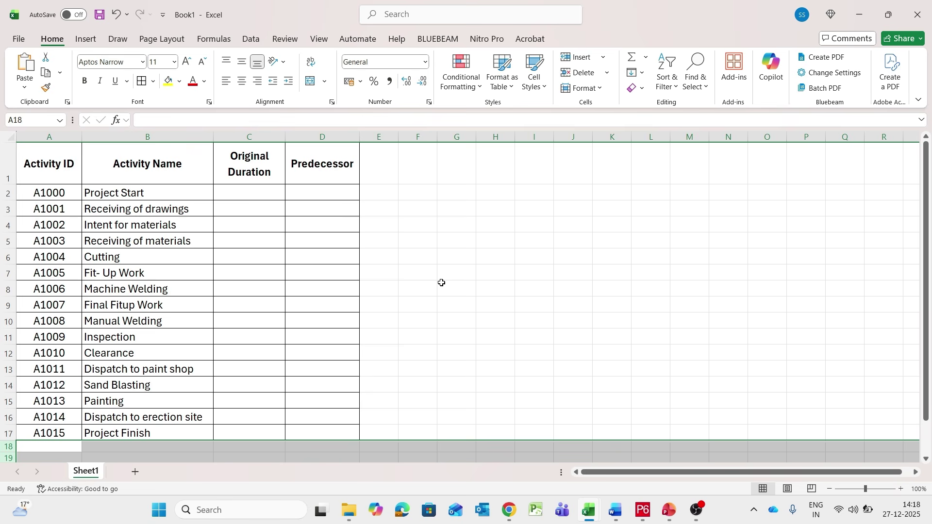
# Enter the original durations 5, 2, 4 and 3 in cells C2 through C5.
pyautogui.click(261, 196)
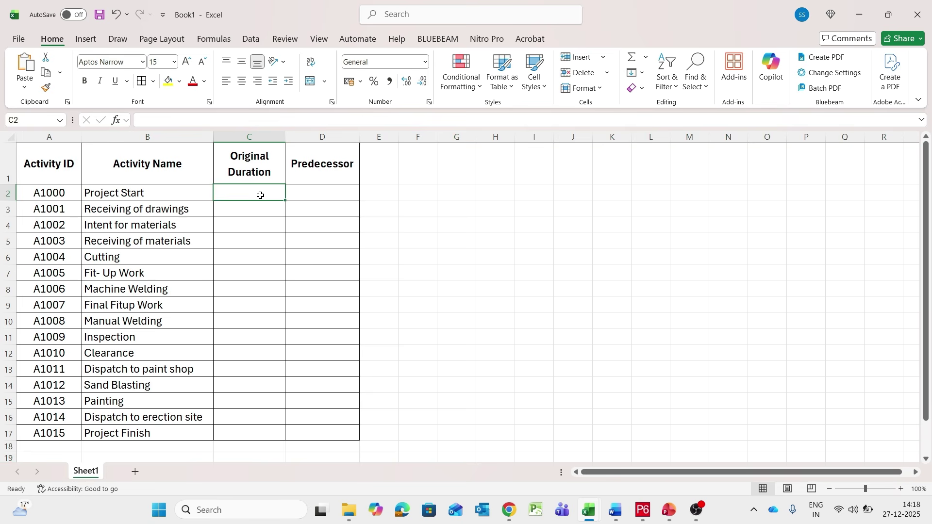
pyautogui.write('5')
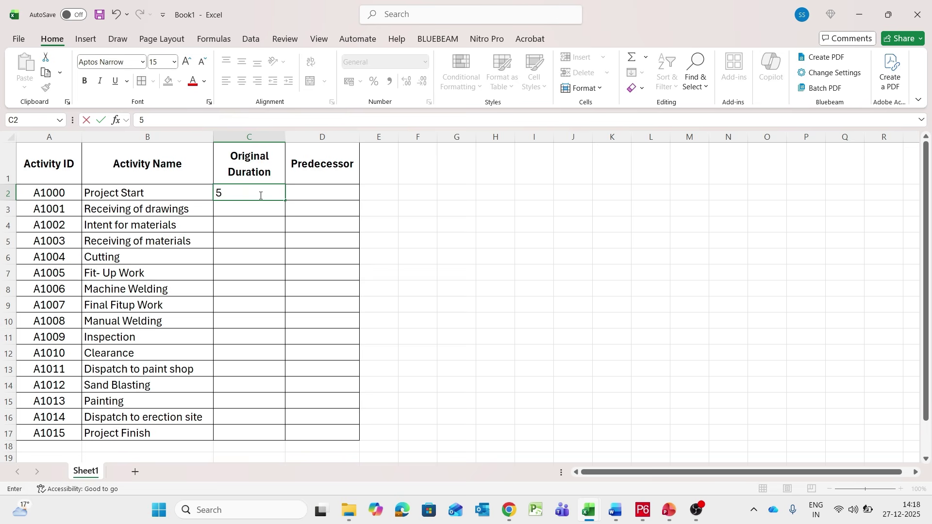
pyautogui.press('Return')
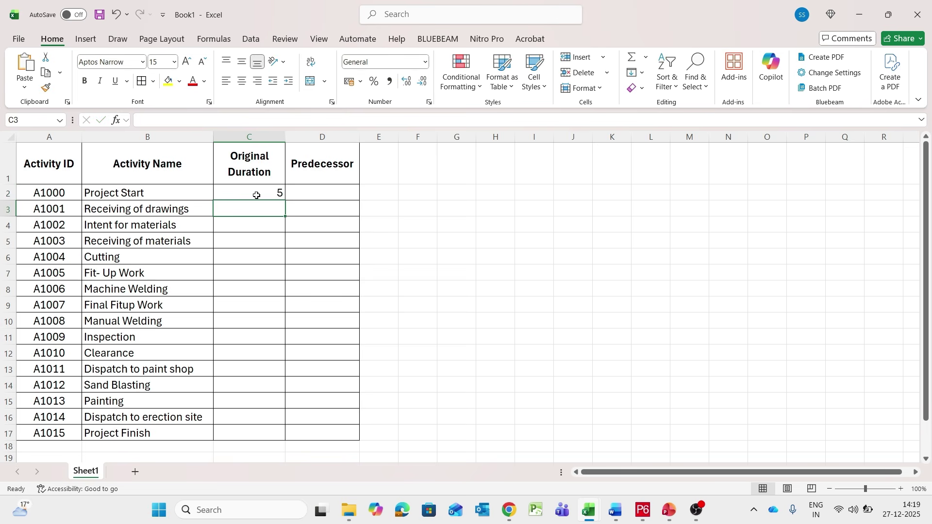
pyautogui.write('2')
pyautogui.press('Return')
pyautogui.write('4')
pyautogui.press('Return')
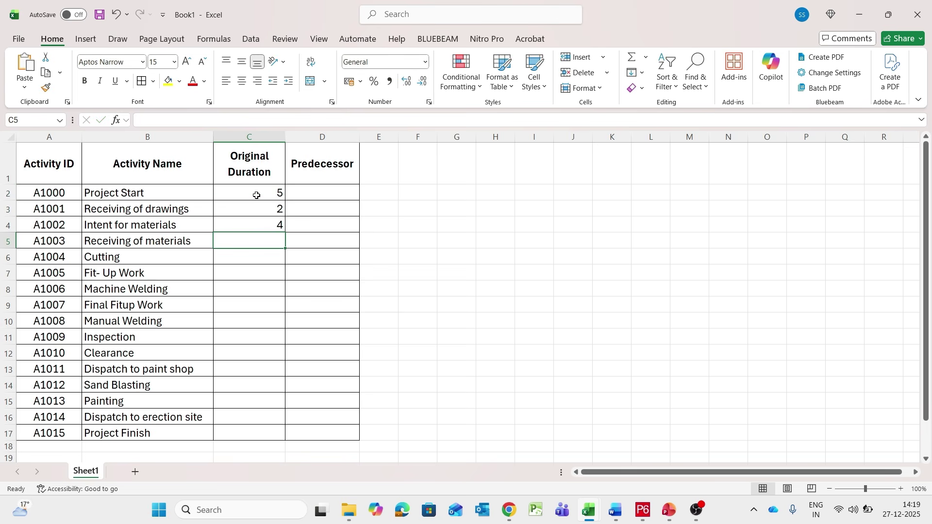
pyautogui.write('3')
pyautogui.press('Return')
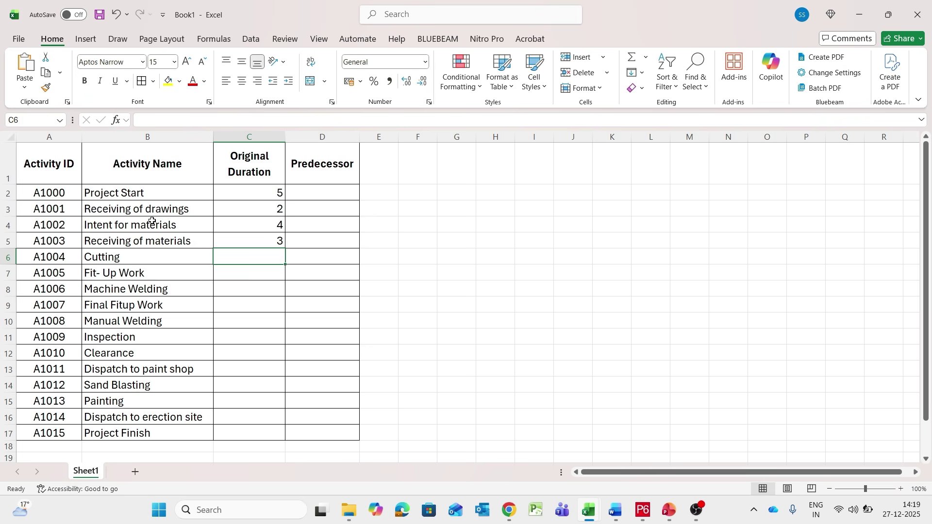
# Enter the original durations 2, 4, 7 and 8 for Cutting through Final Fitup Work in C6 to C9.
pyautogui.write('2')
pyautogui.press('Return')
pyautogui.write('45')
pyautogui.press('BackSpace')
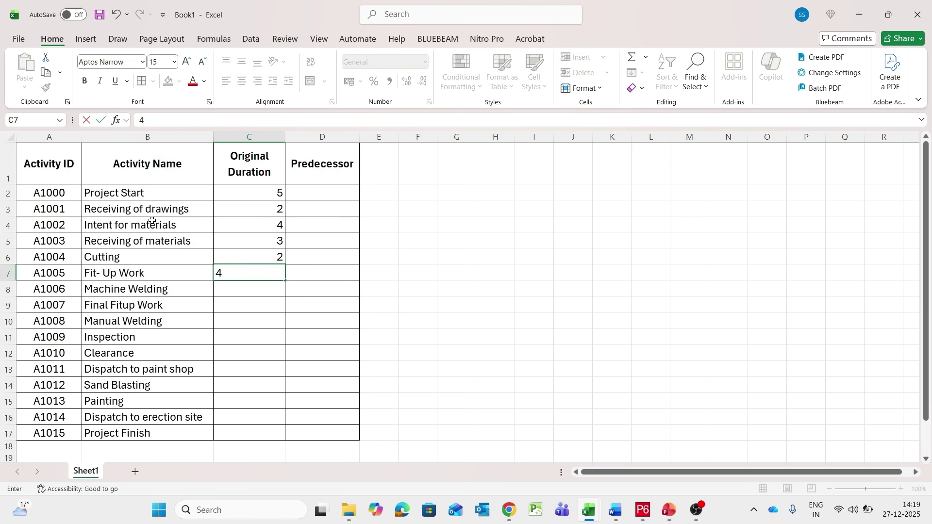
pyautogui.press('Return')
pyautogui.write('7')
pyautogui.press('Return')
pyautogui.write('8')
pyautogui.press('Return')
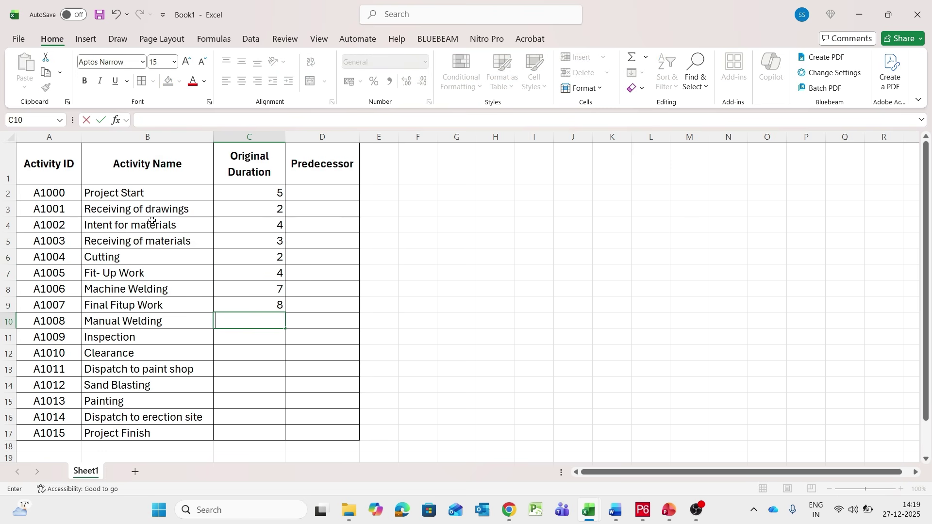
# Enter the original durations 2, 3, 5 and 2 for Manual Welding through Dispatch to paint shop in C10 to C13.
pyautogui.write('2')
pyautogui.press('Return')
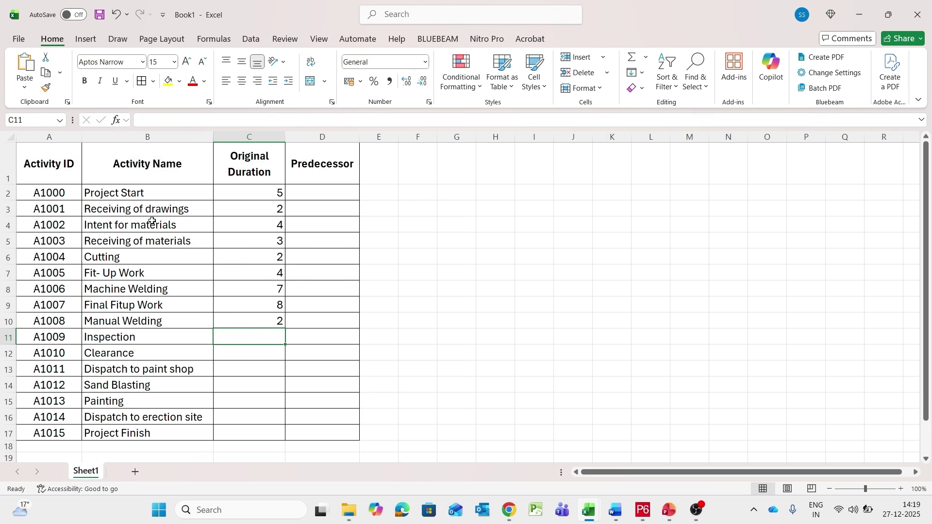
pyautogui.write('3')
pyautogui.press('Return')
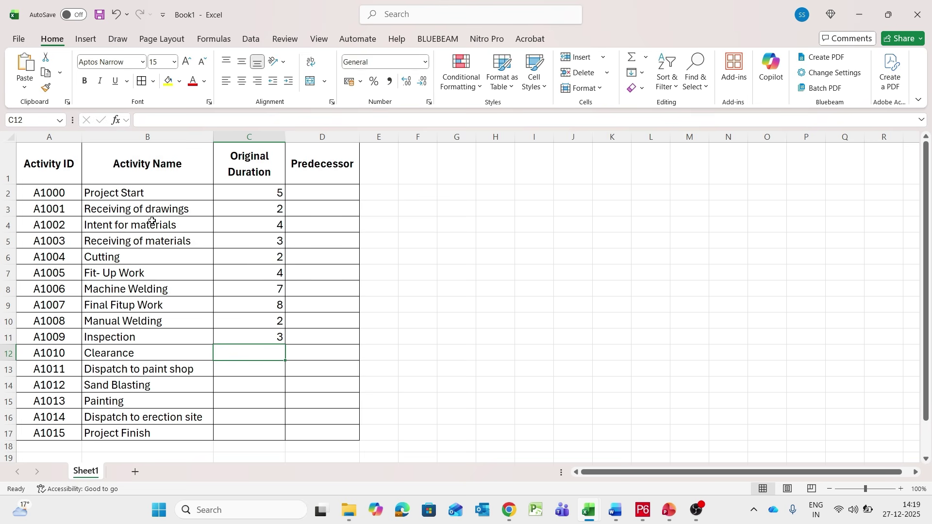
pyautogui.write('5')
pyautogui.press('Return')
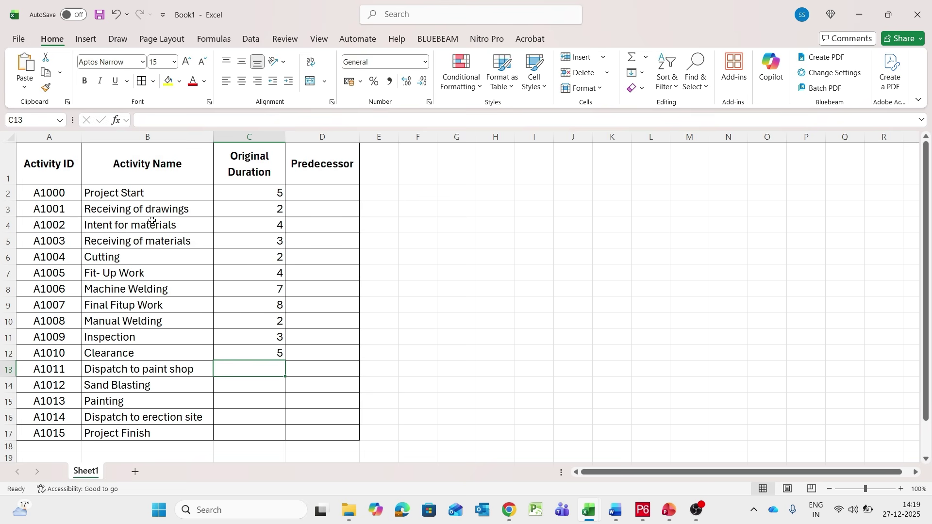
pyautogui.write('2')
pyautogui.press('Return')
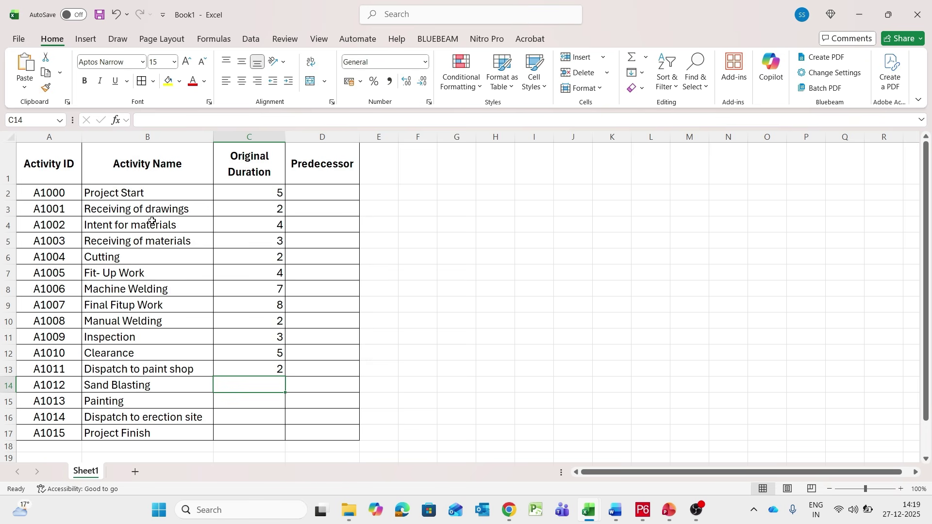
# Enter the original durations 6, 4, 2 and 3 for Sand Blasting through Project Finish in C14 to C17.
pyautogui.write('6')
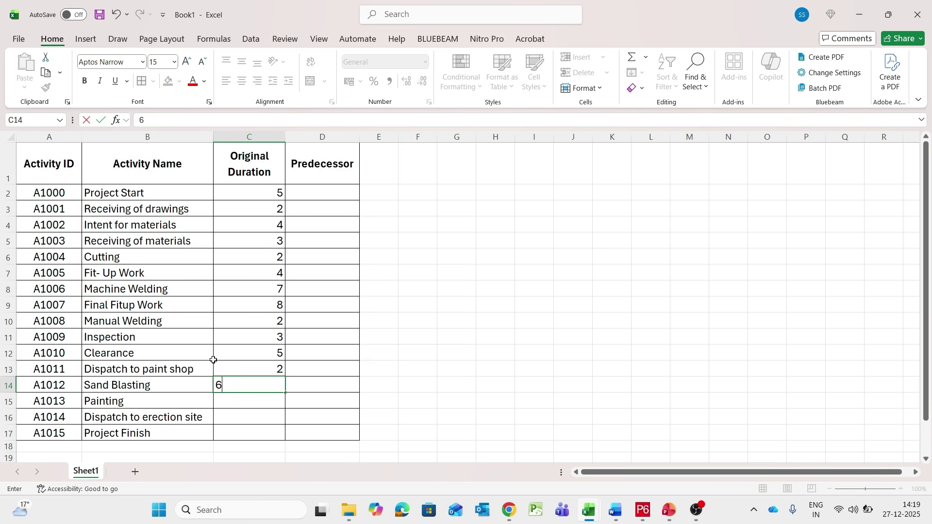
pyautogui.press('Return')
pyautogui.write('4')
pyautogui.press('Return')
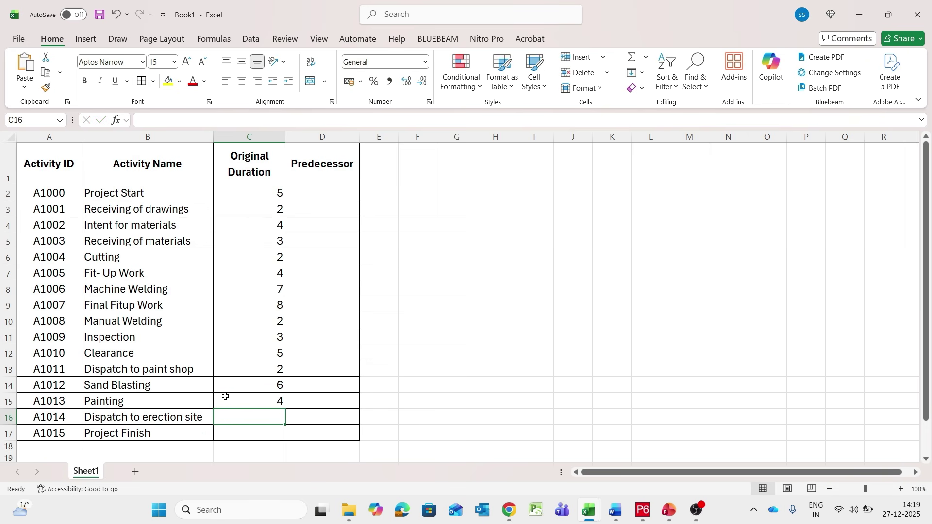
pyautogui.write('2')
pyautogui.press('Return')
pyautogui.write('3')
pyautogui.press('Return')
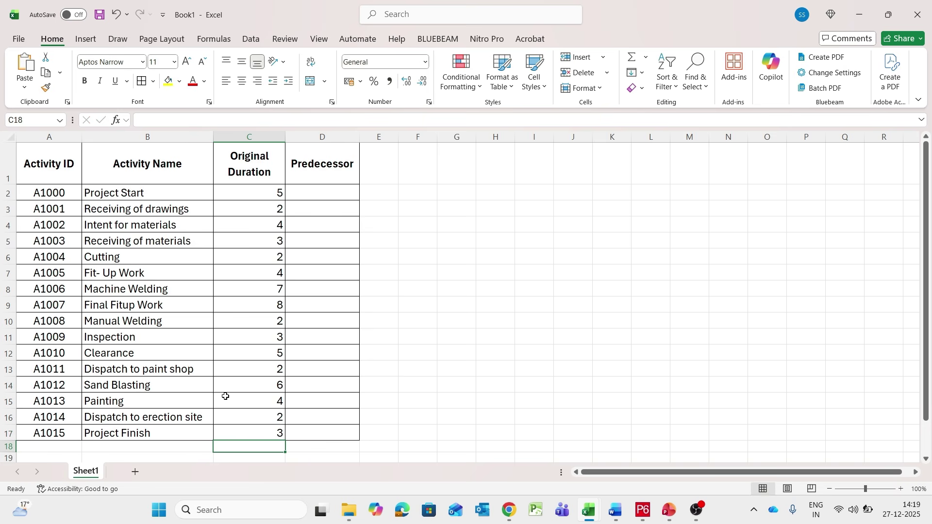
# Set the original durations of Project Start in C2 and Project Finish in C17 to 0.
pyautogui.moveTo(252, 192); pyautogui.dragTo(252, 434)
pyautogui.click(264, 192)
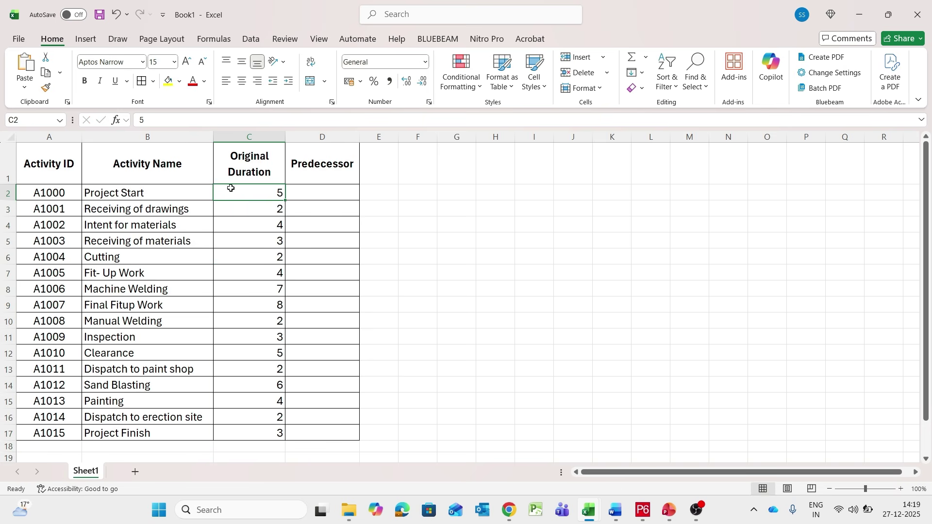
pyautogui.write('0')
pyautogui.press('Return')
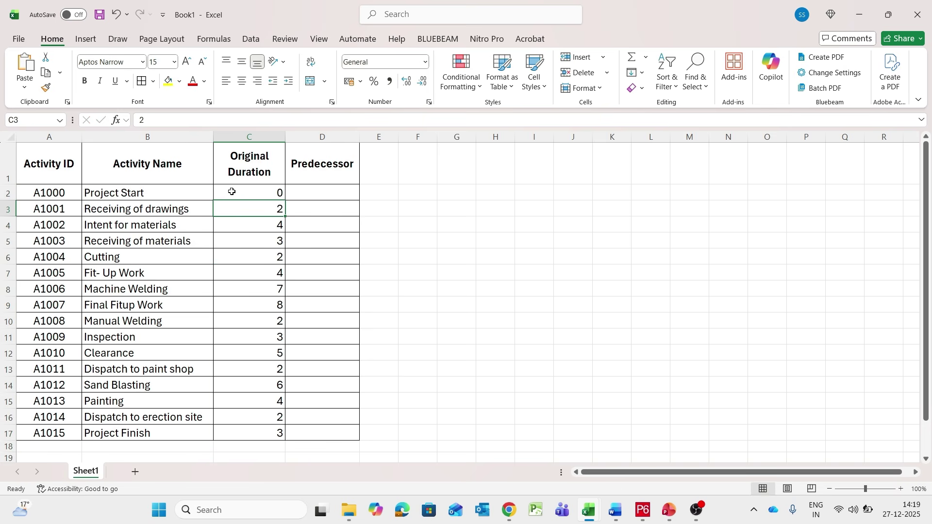
pyautogui.click(243, 436)
pyautogui.write('0')
pyautogui.press('Return')
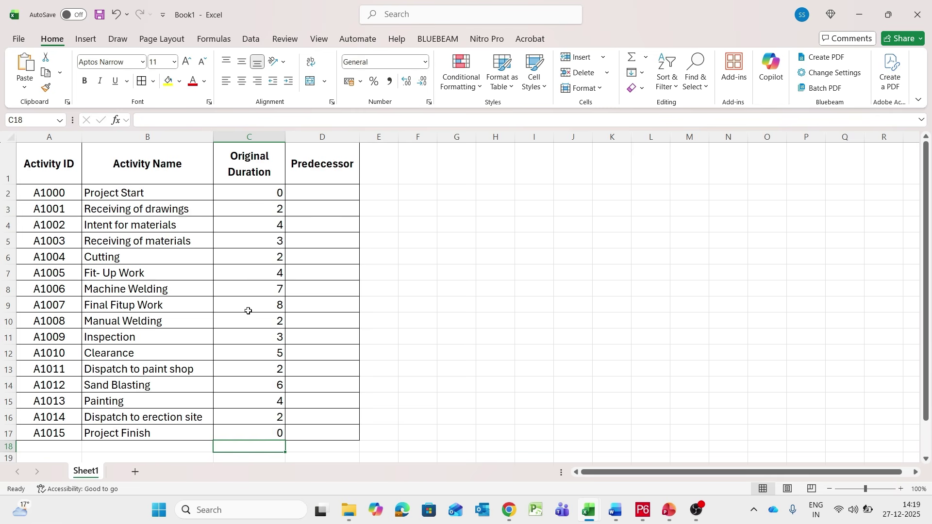
# Center the contents of the Original Duration column horizontally.
pyautogui.click(257, 134)
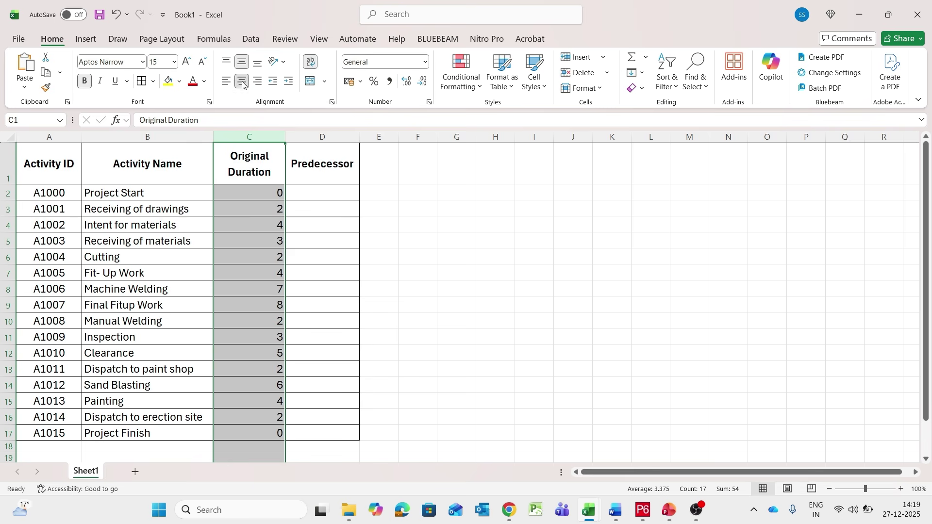
pyautogui.click(242, 81)
pyautogui.click(242, 82)
pyautogui.click(321, 198)
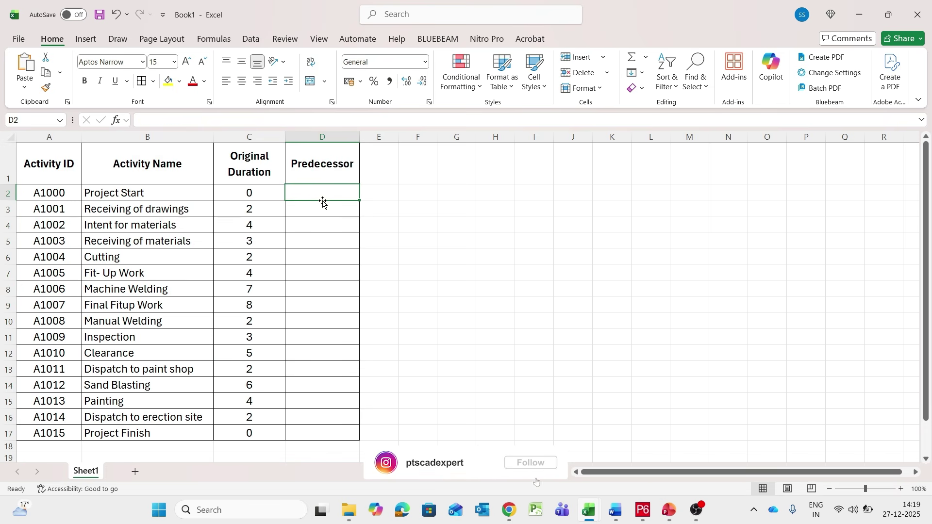
# Fill the header cells A1:D1 with yellow and apply thicker solid outline and inside borders to the whole table A1:D17.
pyautogui.moveTo(28, 155); pyautogui.dragTo(332, 170)
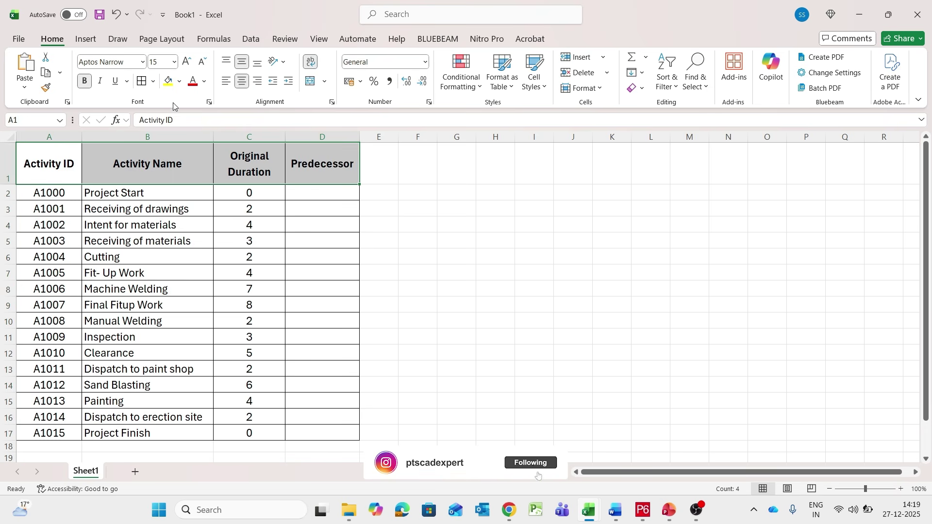
pyautogui.click(168, 82)
pyautogui.moveTo(37, 176); pyautogui.dragTo(337, 428)
pyautogui.rightClick(166, 257)
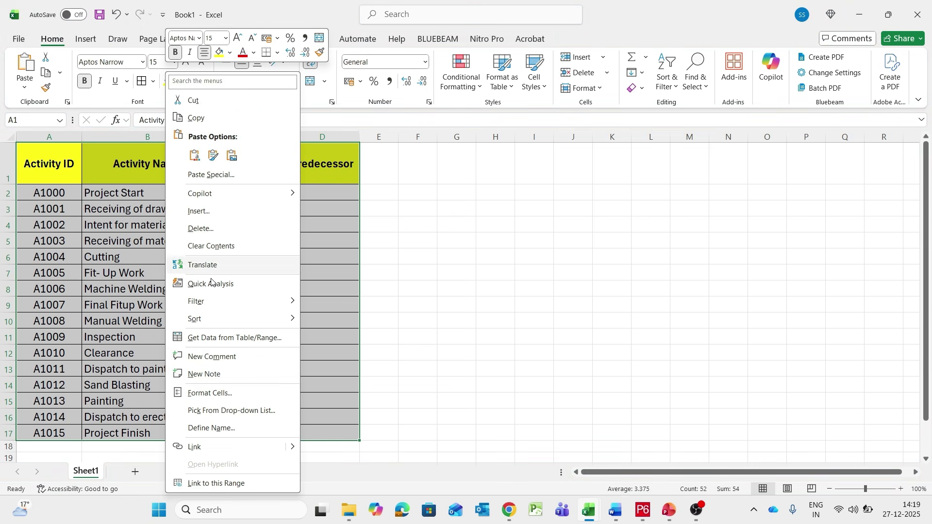
pyautogui.click(211, 393)
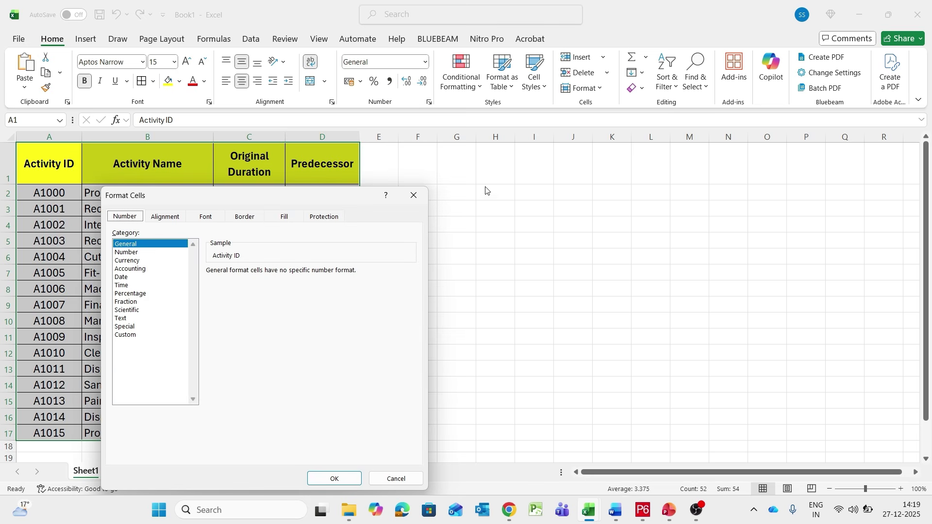
pyautogui.click(283, 216)
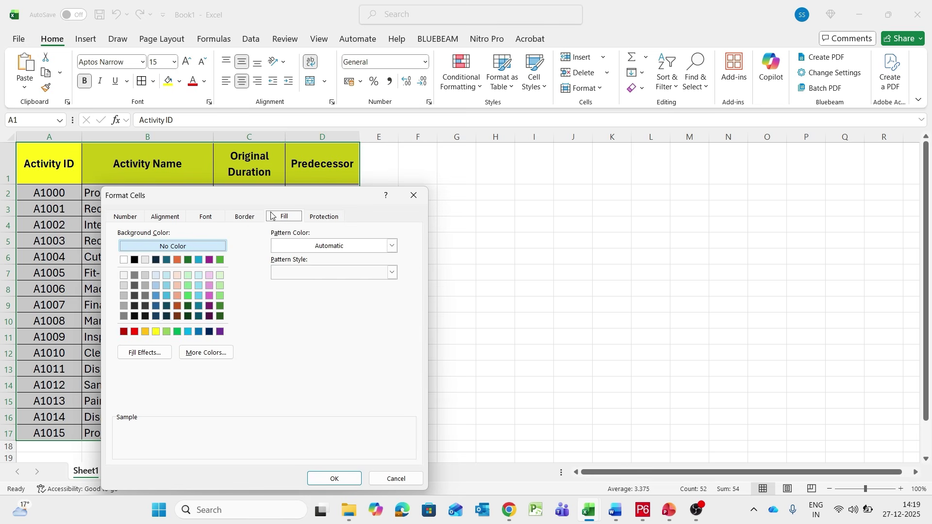
pyautogui.click(252, 219)
pyautogui.click(177, 298)
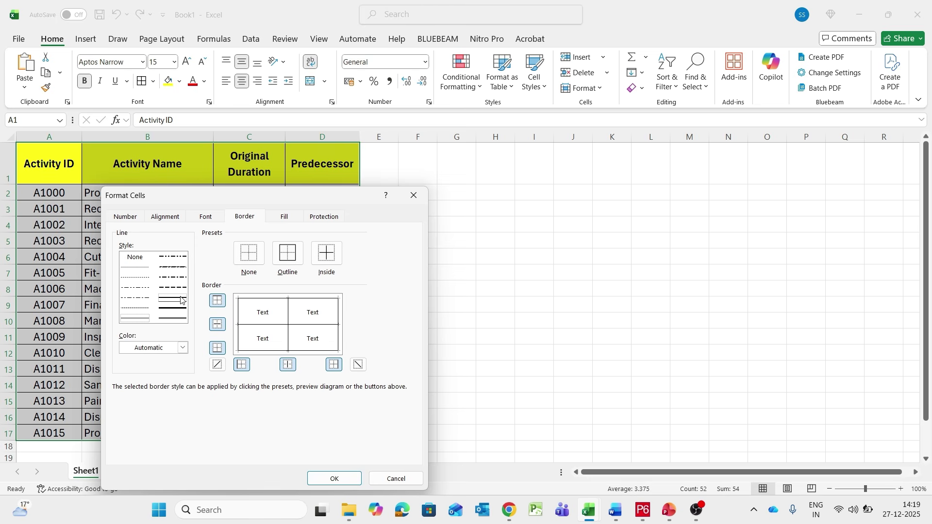
pyautogui.click(294, 272)
pyautogui.click(324, 253)
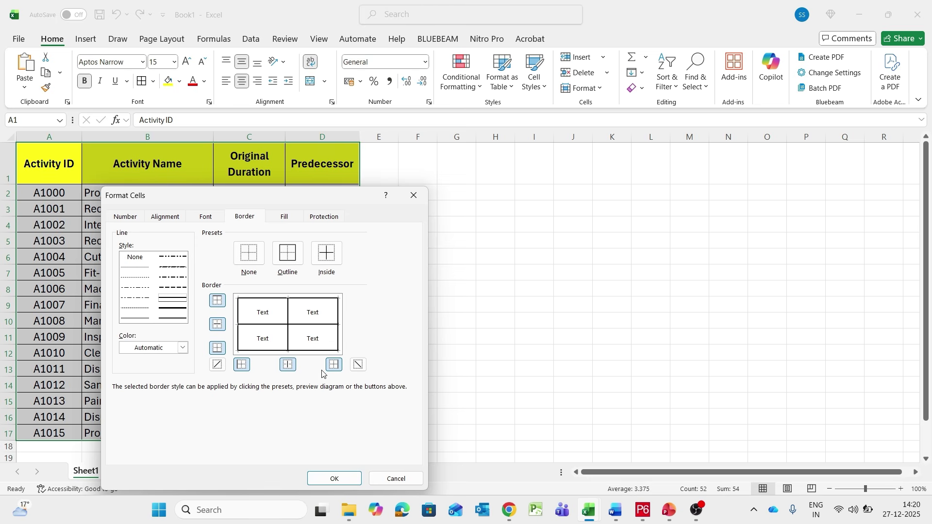
pyautogui.click(332, 478)
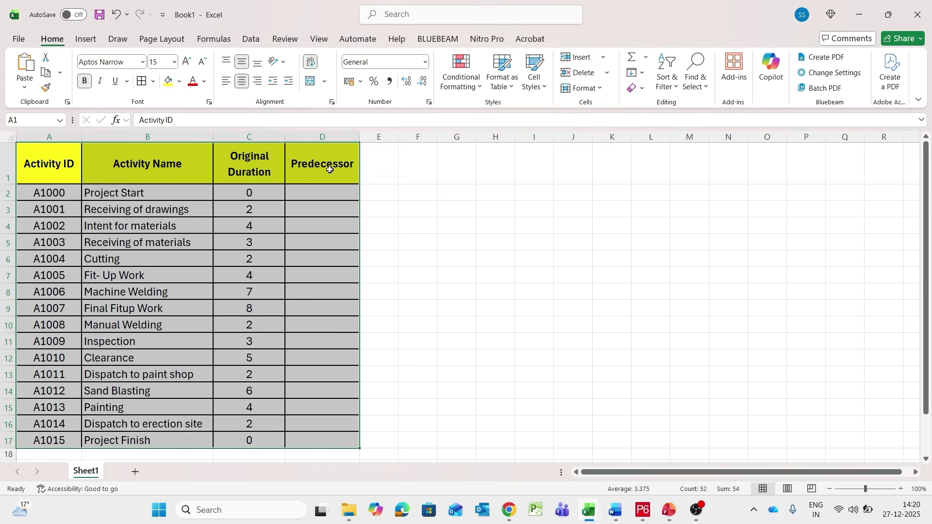
# Set the predecessor of Receiving of drawings in D3 with the formula =A2 and center it horizontally.
pyautogui.click(334, 195)
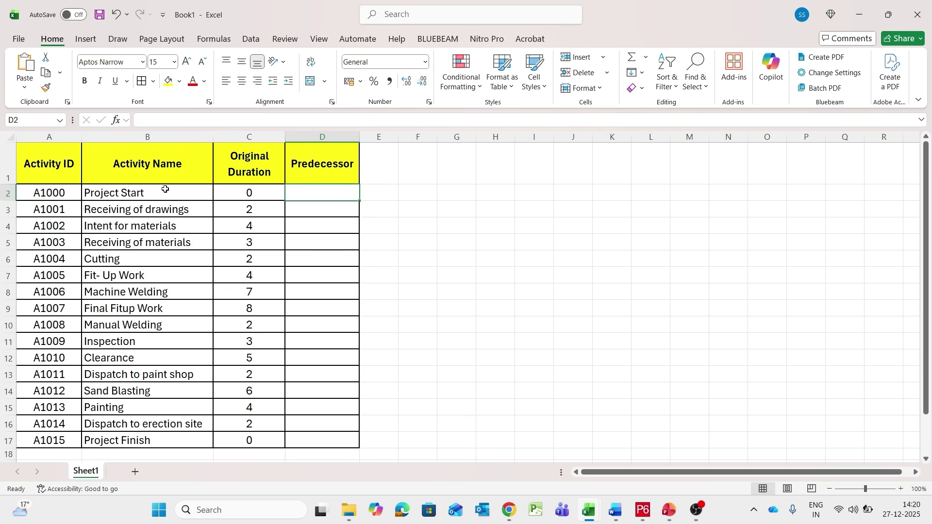
pyautogui.click(301, 208)
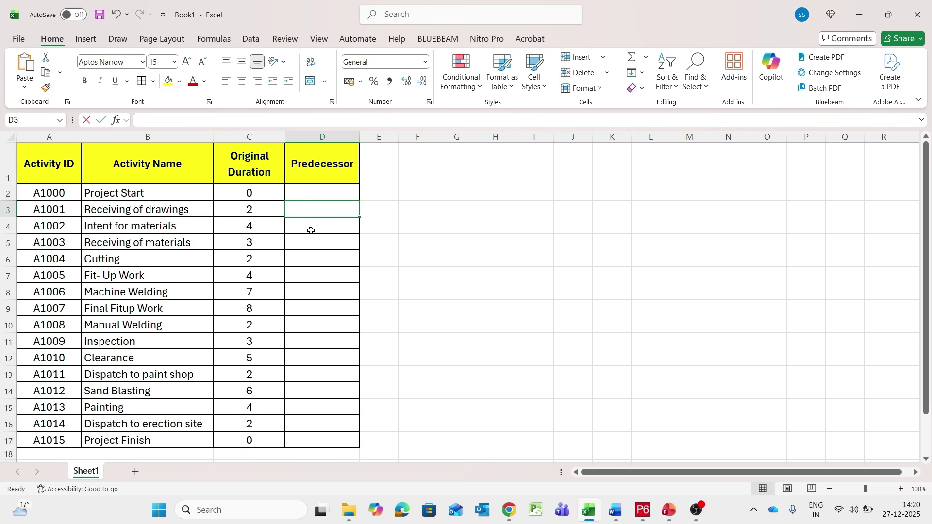
pyautogui.write('=')
pyautogui.click(66, 196)
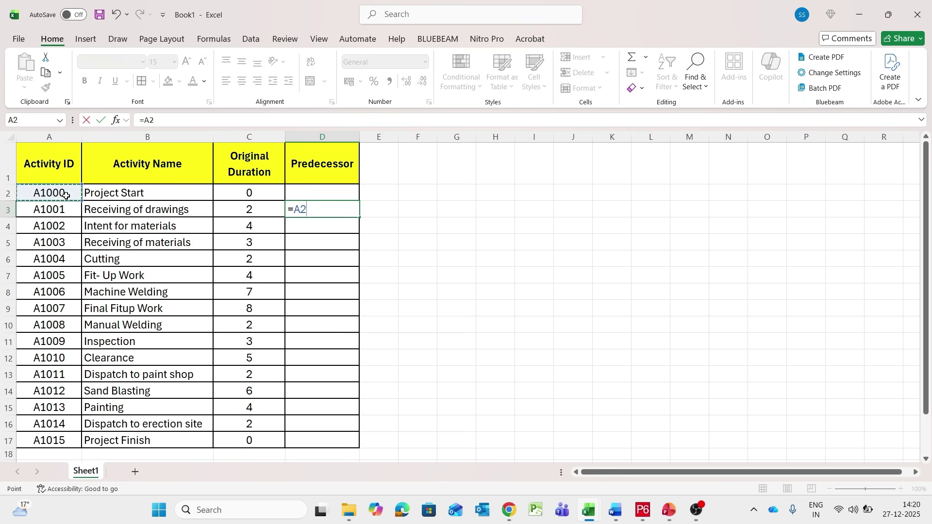
pyautogui.press('Return')
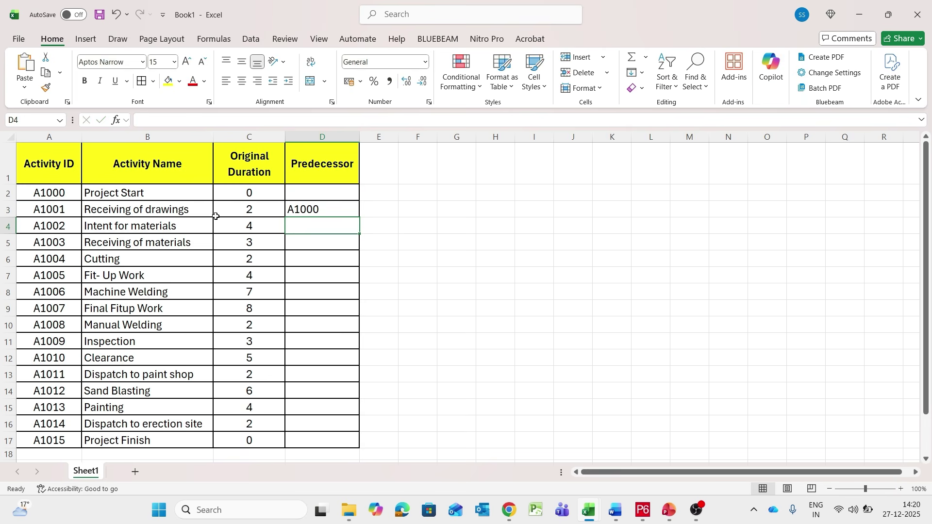
pyautogui.click(328, 209)
pyautogui.click(243, 82)
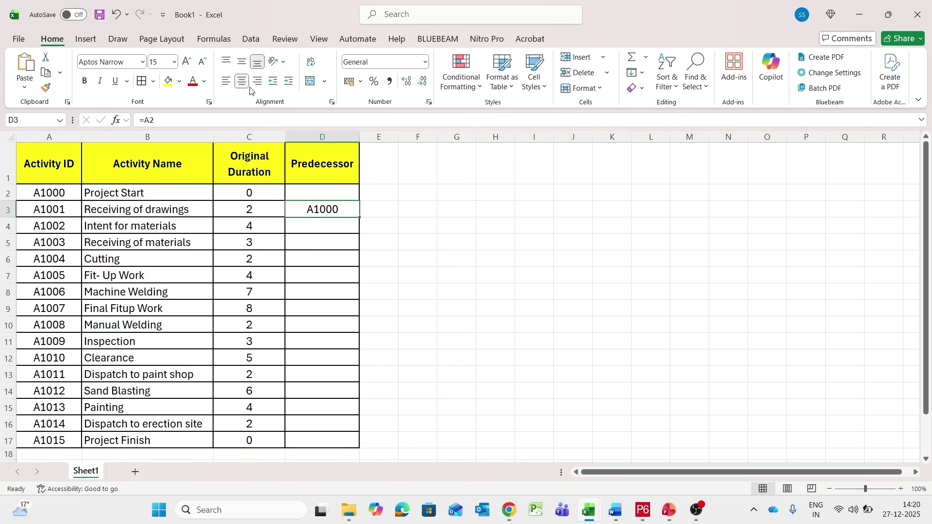
# Fill the predecessor formula down from D3 to Intent for materials in D4 and Receiving of materials in D5.
pyautogui.click(309, 231)
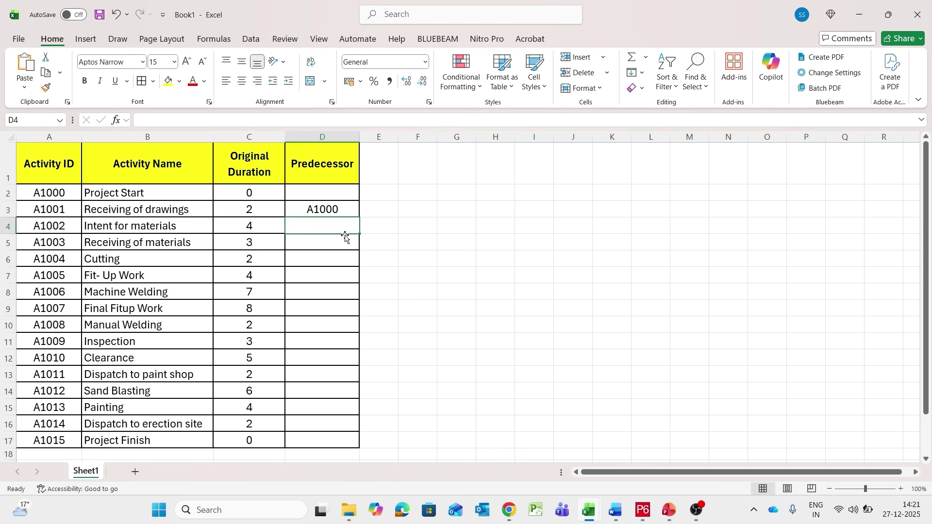
pyautogui.click(354, 212)
pyautogui.moveTo(359, 217); pyautogui.dragTo(362, 234)
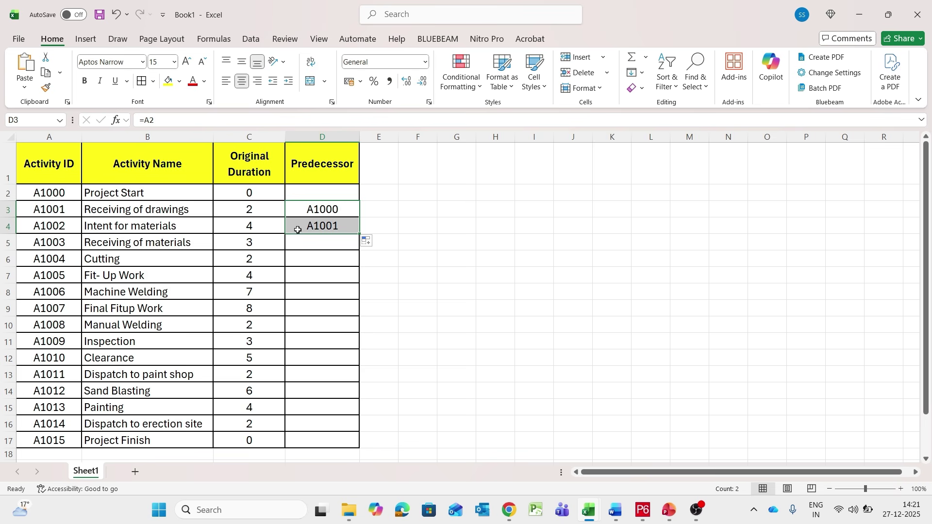
pyautogui.click(302, 244)
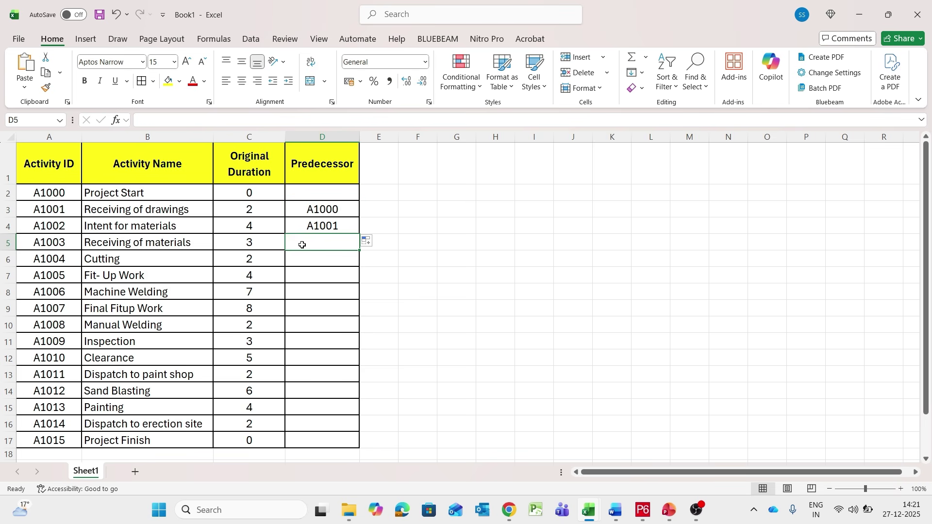
pyautogui.click(190, 245)
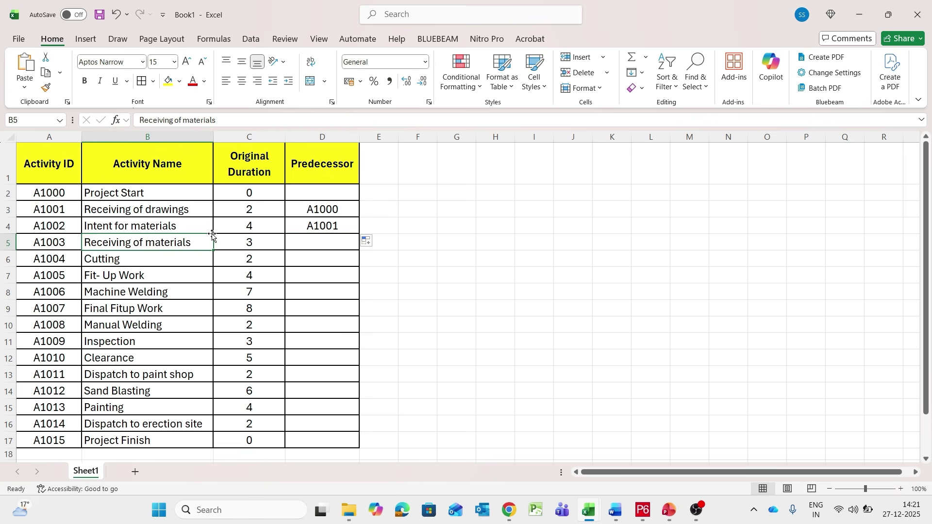
pyautogui.click(331, 225)
pyautogui.moveTo(359, 234); pyautogui.dragTo(364, 247)
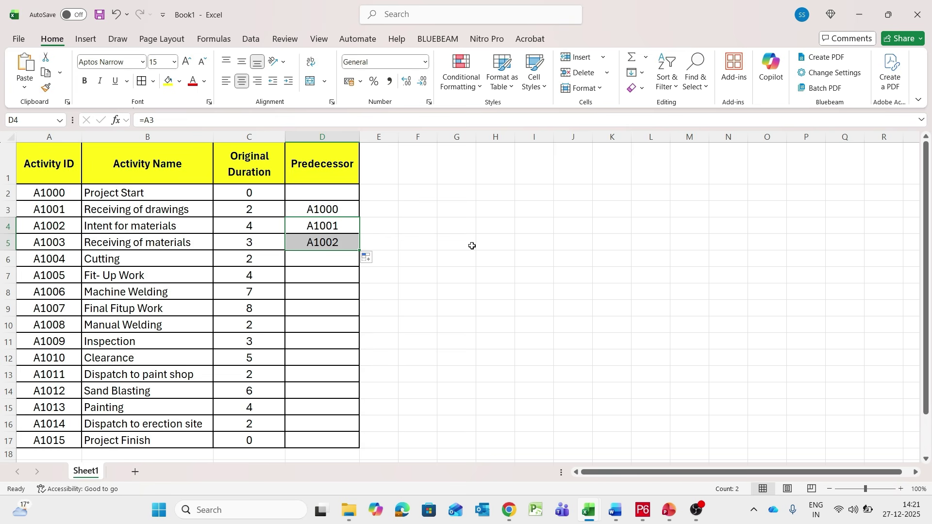
# Extend the predecessor formula down from D5 to Cutting in D6 and Fit- Up Work in D7.
pyautogui.click(169, 261)
pyautogui.click(322, 255)
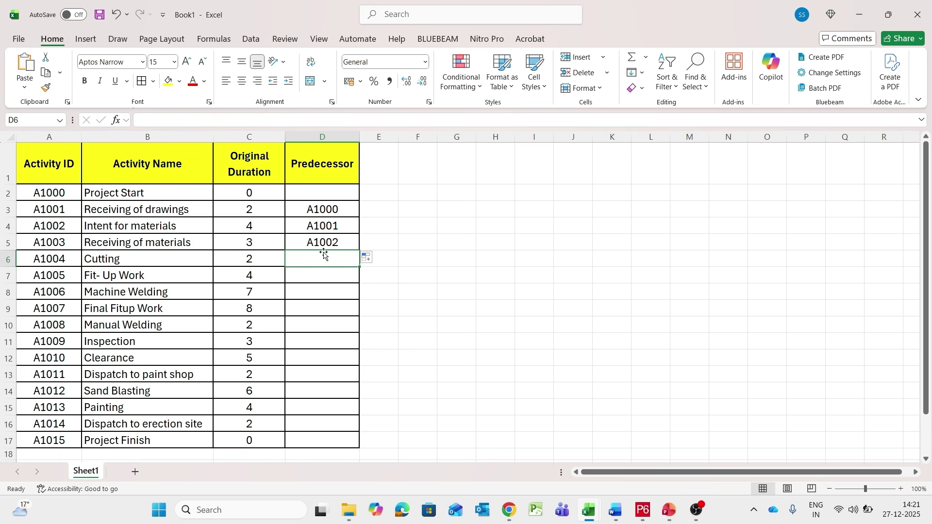
pyautogui.click(337, 244)
pyautogui.moveTo(359, 251); pyautogui.dragTo(359, 266)
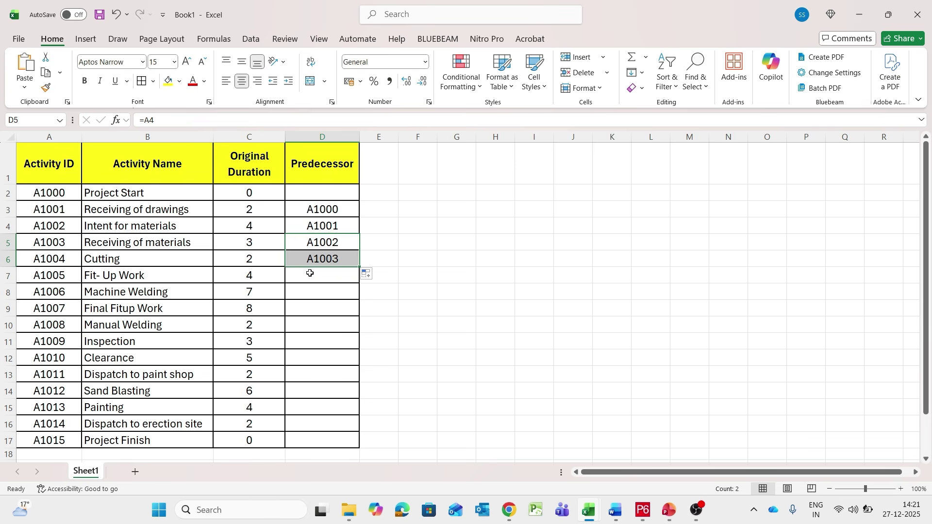
pyautogui.moveTo(359, 266); pyautogui.dragTo(362, 279)
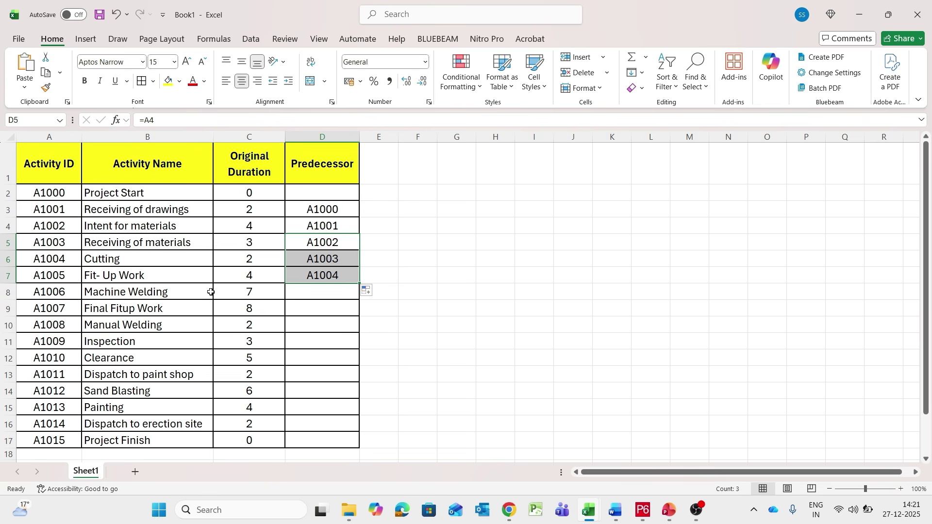
# Extend the predecessor formula down from D7 to Machine Welding in D8 and Final Fitup Work in D9.
pyautogui.click(297, 294)
pyautogui.click(335, 280)
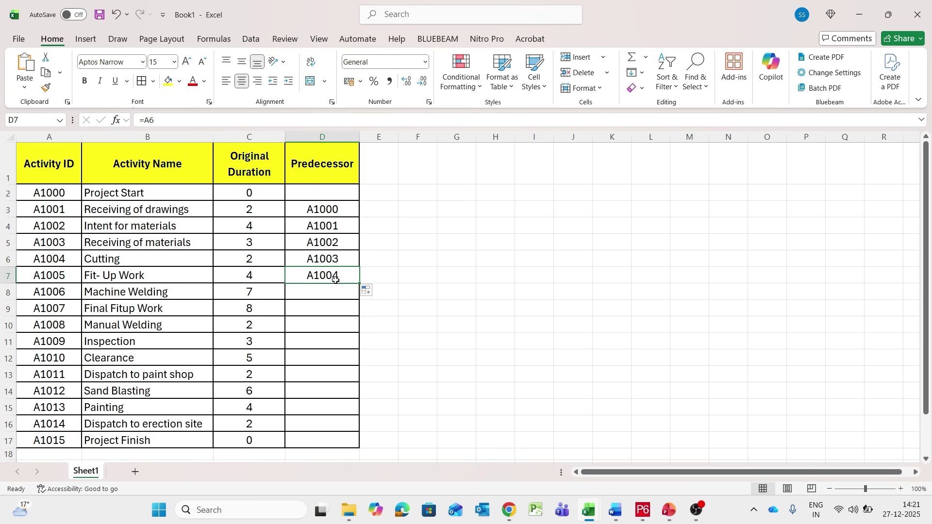
pyautogui.moveTo(361, 284); pyautogui.dragTo(361, 300)
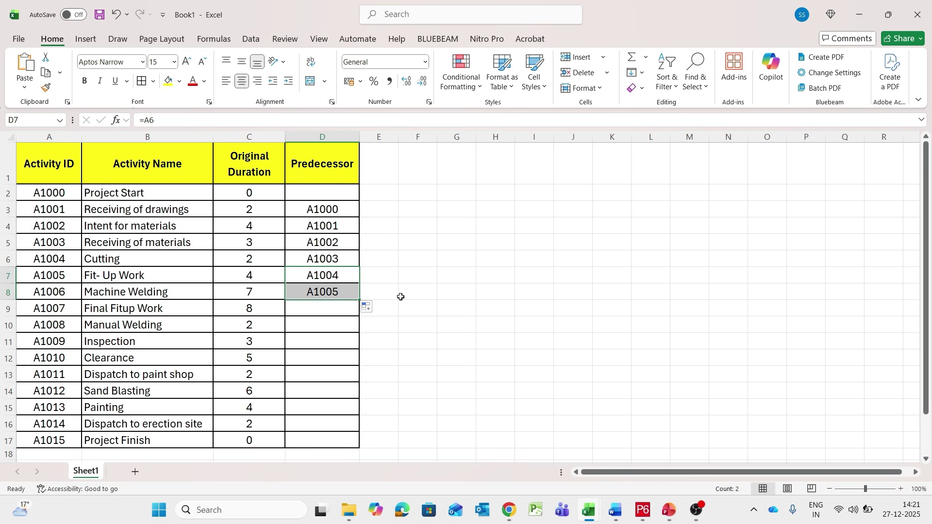
pyautogui.click(133, 308)
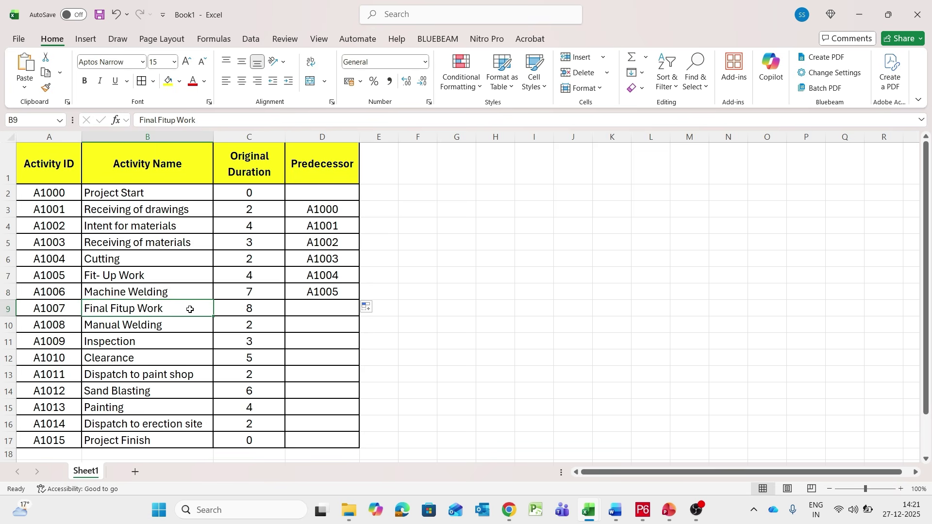
pyautogui.click(305, 309)
pyautogui.click(159, 294)
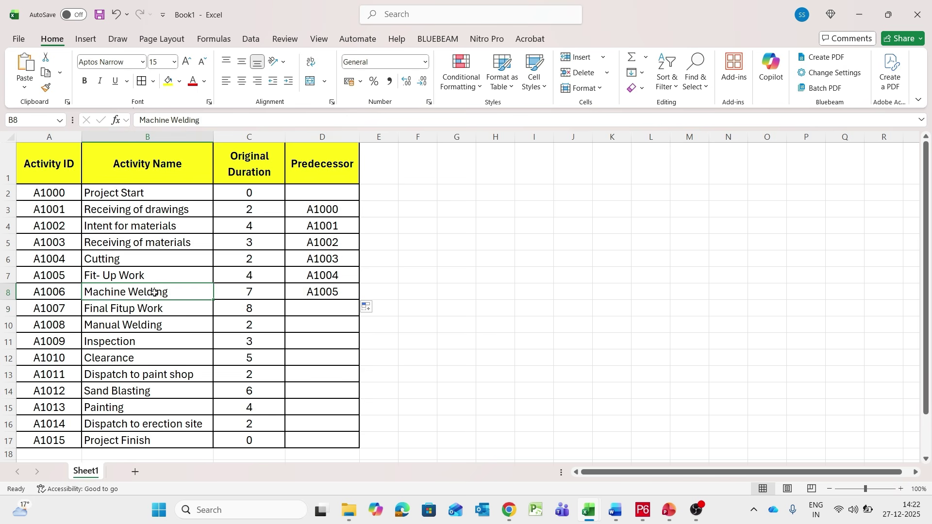
pyautogui.click(343, 295)
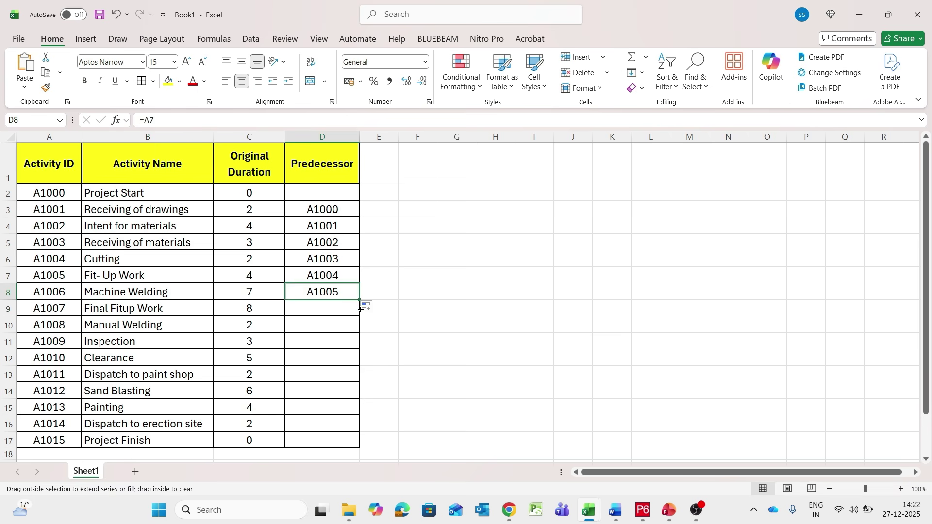
pyautogui.moveTo(360, 301); pyautogui.dragTo(397, 311)
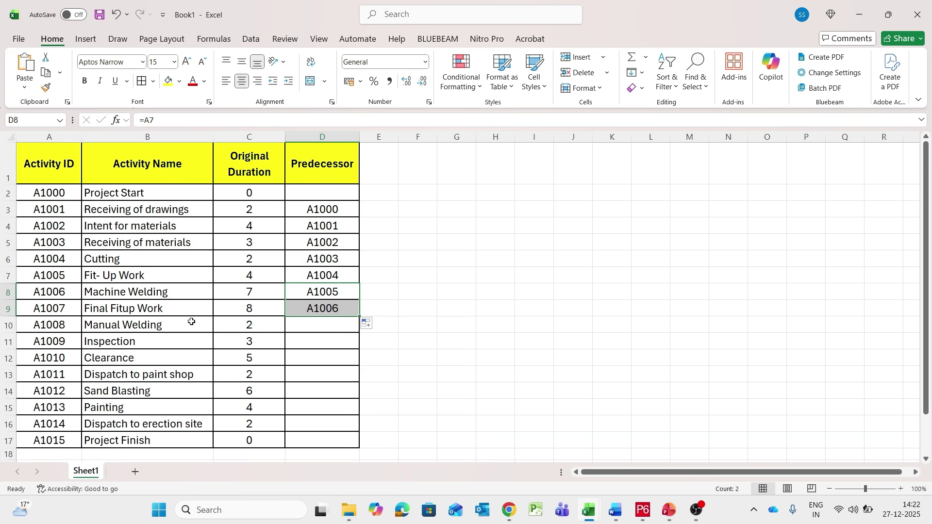
# Try to give Manual Welding two predecessors in D10 with a formula referencing A8 and B9 separated by a comma.
pyautogui.click(130, 293)
pyautogui.click(160, 325)
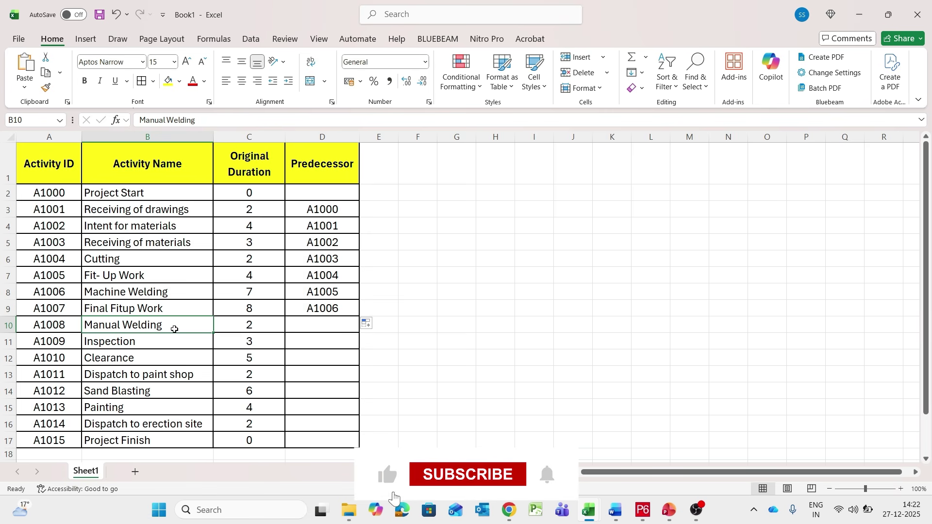
pyautogui.click(300, 325)
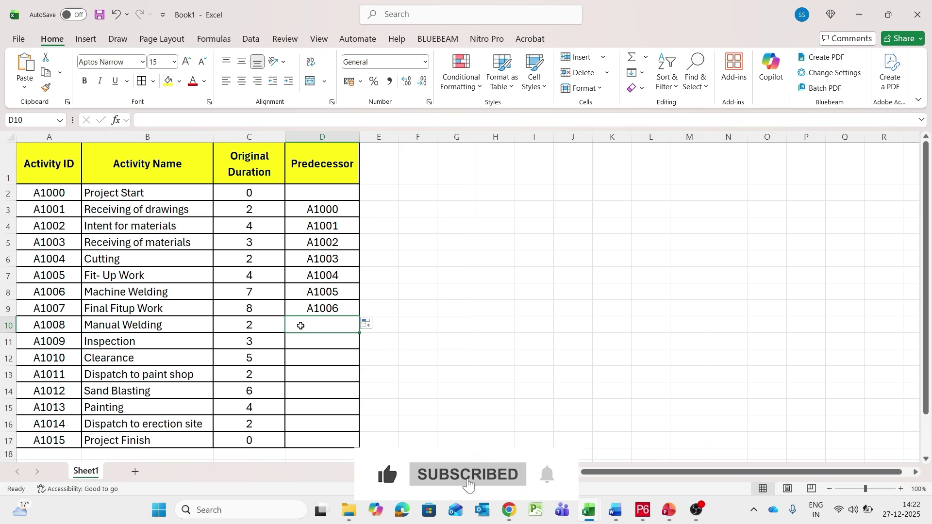
pyautogui.write('=')
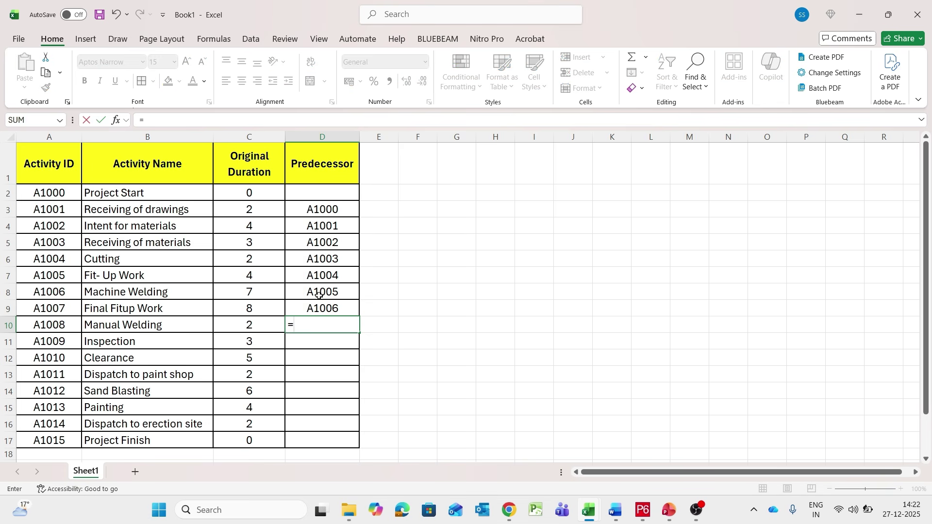
pyautogui.click(67, 292)
pyautogui.press('Return')
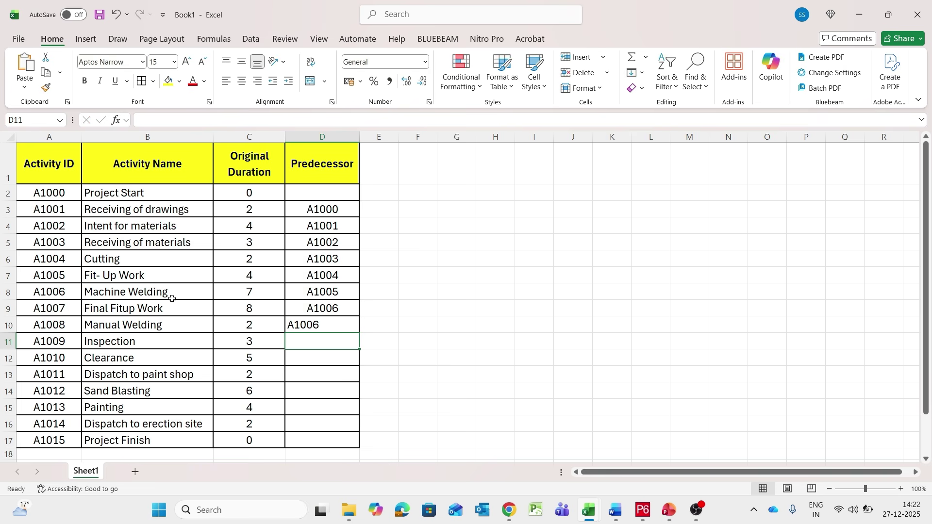
pyautogui.doubleClick(322, 325)
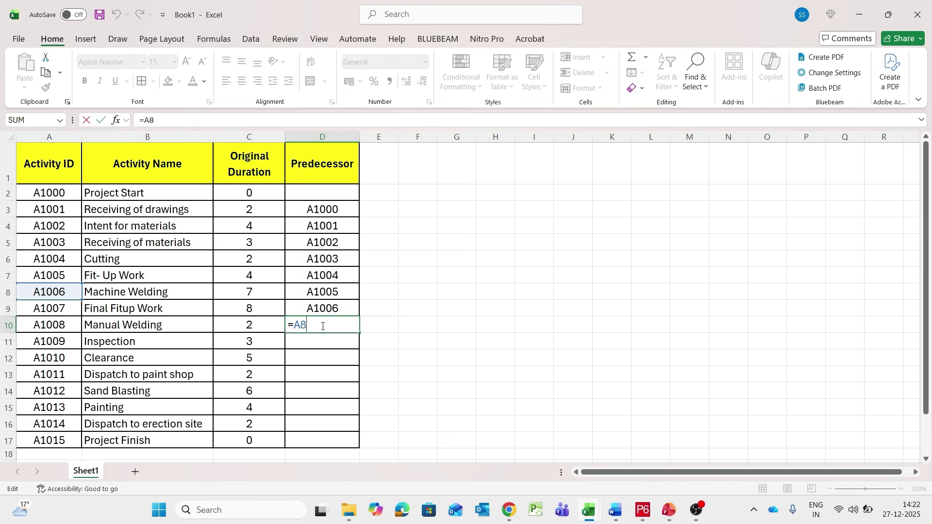
pyautogui.write(',')
pyautogui.click(150, 315)
pyautogui.press('Return')
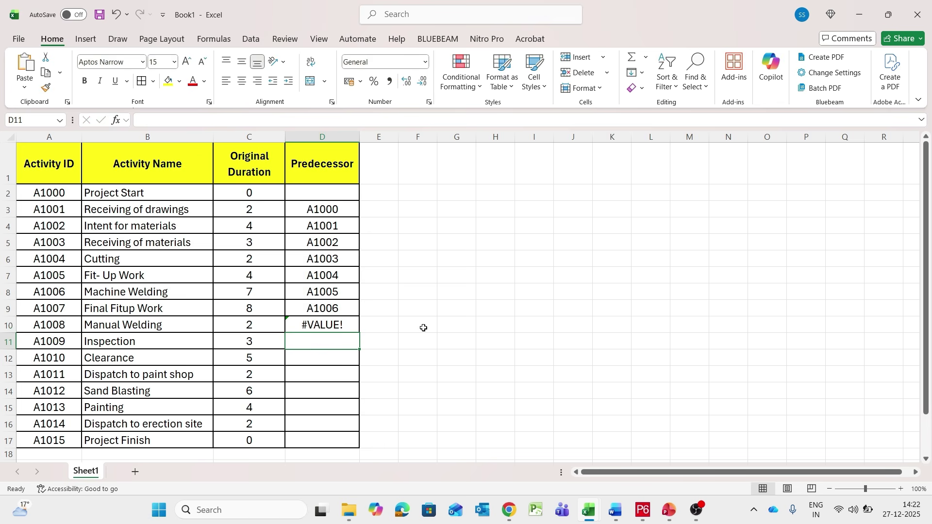
# Replace the formula in D10 with the text A1006, A1007 and widen the Predecessor column slightly to fit it.
pyautogui.click(351, 326)
pyautogui.press('BackSpace')
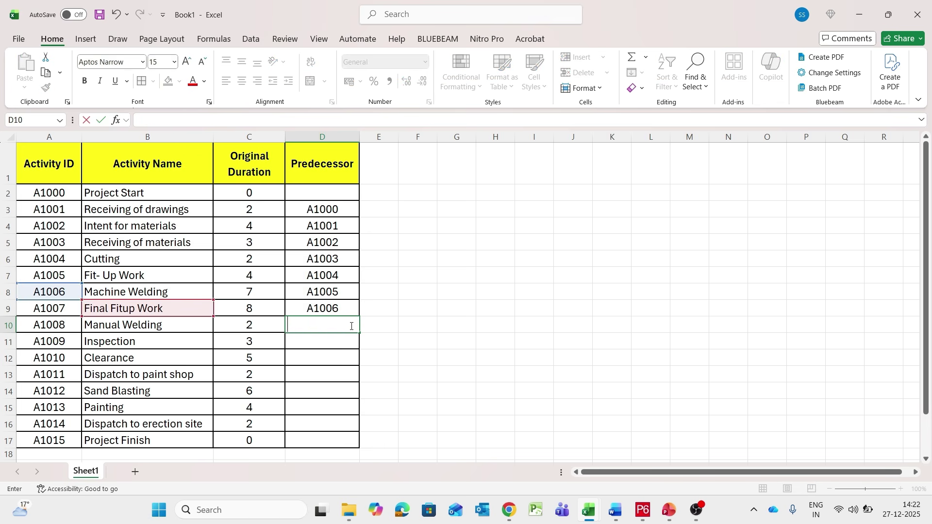
pyautogui.write('A')
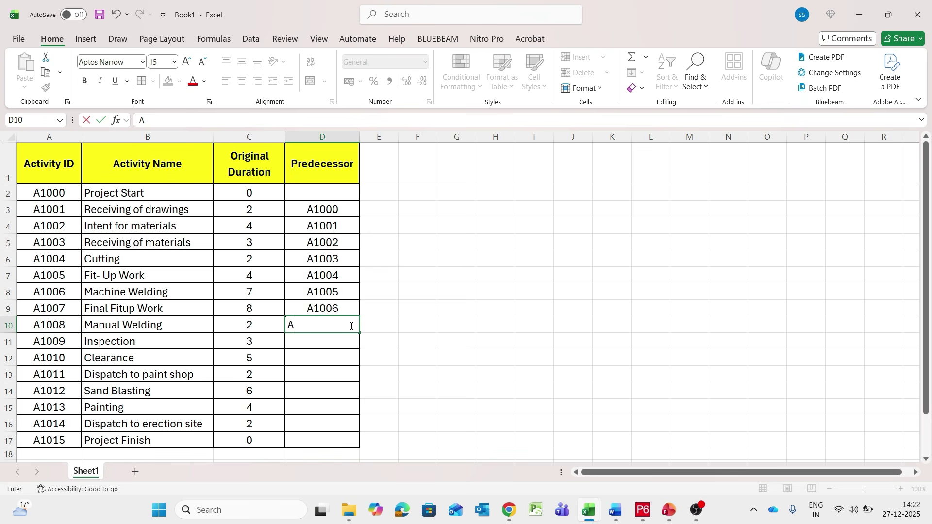
pyautogui.write('1006, A 100')
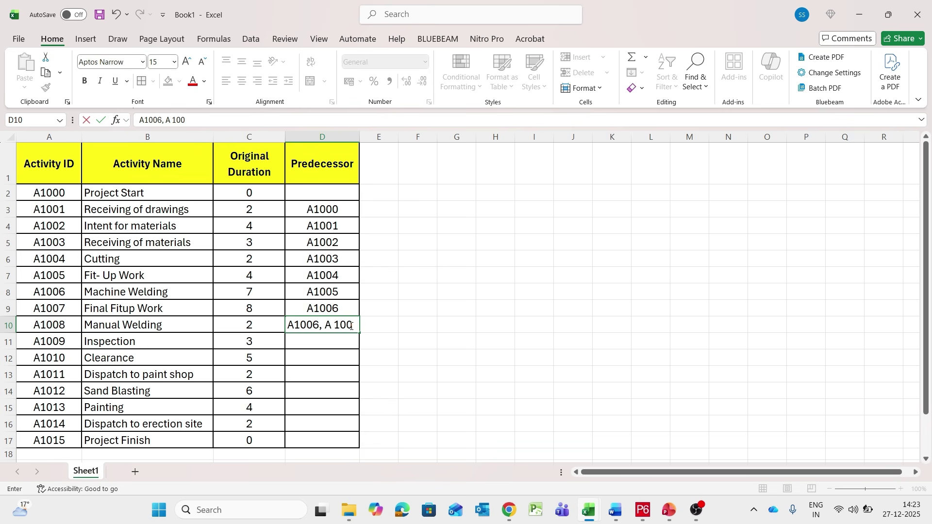
pyautogui.write('7')
pyautogui.click(338, 328)
pyautogui.press('BackSpace')
pyautogui.click(439, 252)
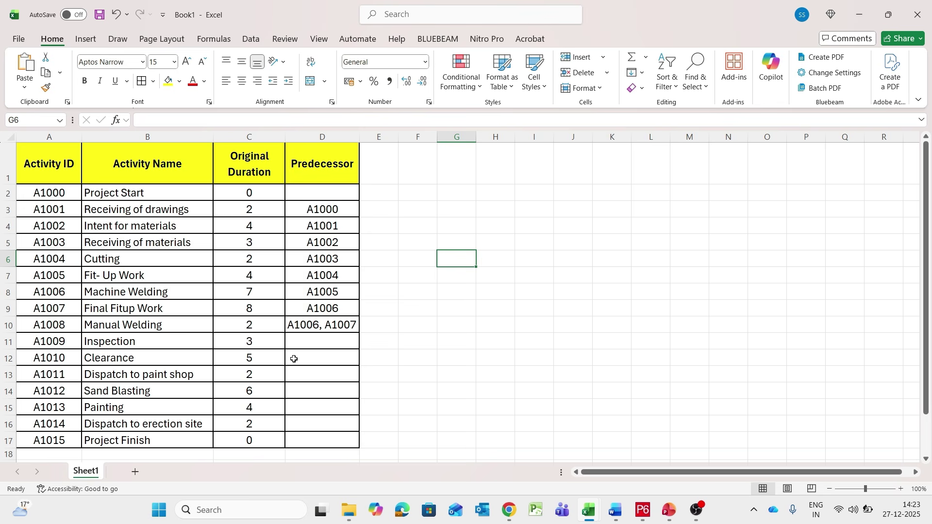
pyautogui.moveTo(359, 138); pyautogui.dragTo(369, 146)
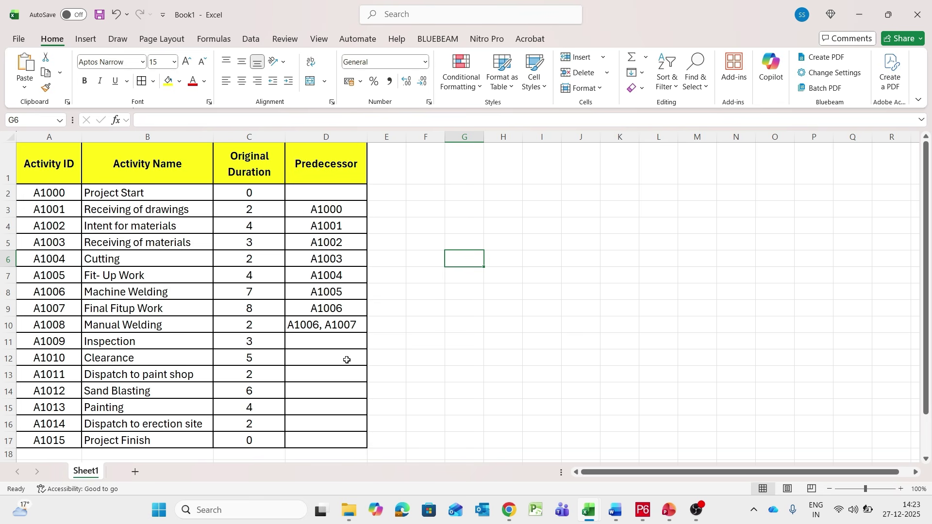
# Set the predecessor of Inspection in D11 with a formula referencing Manual Welding's activity ID in A10.
pyautogui.click(342, 342)
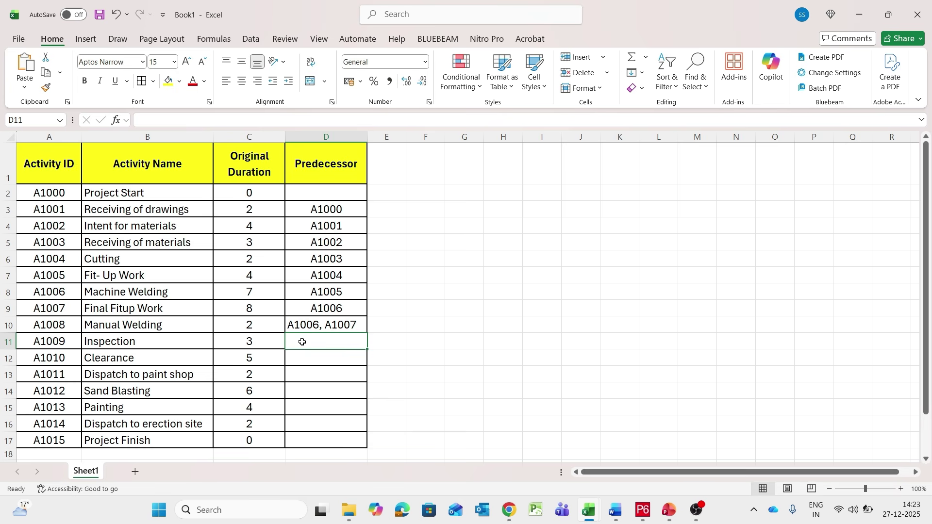
pyautogui.write('=')
pyautogui.click(67, 326)
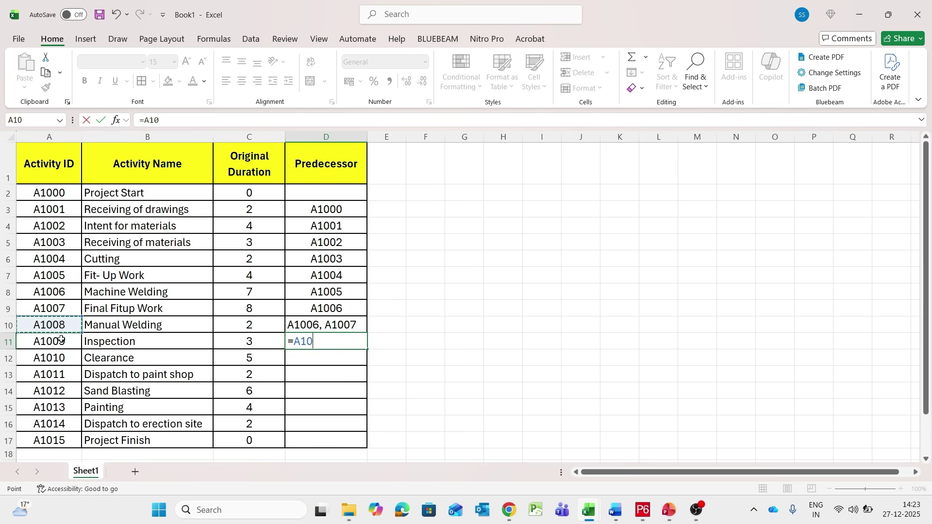
pyautogui.click(66, 341)
pyautogui.click(77, 327)
pyautogui.press('Return')
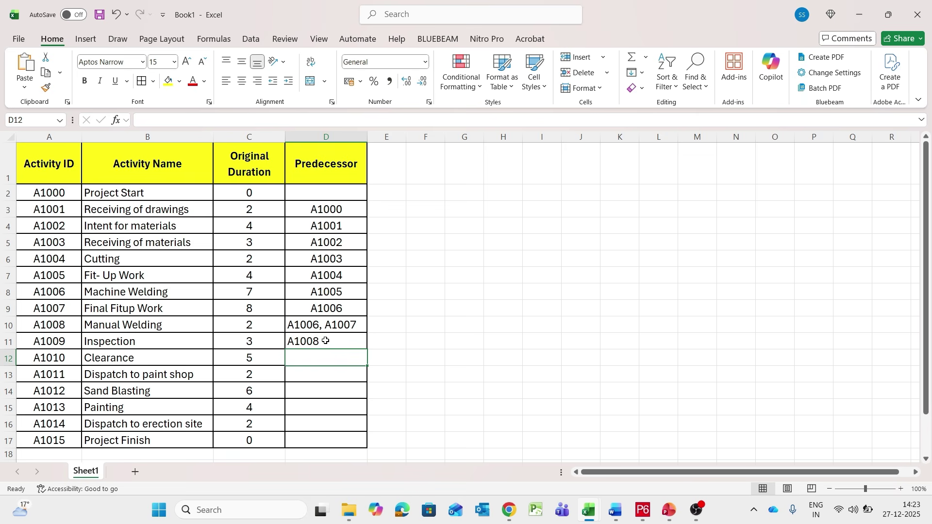
# Fill the predecessor formula down from D11 to Clearance in D12 and Dispatch to paint shop in D13.
pyautogui.moveTo(322, 343); pyautogui.dragTo(367, 367)
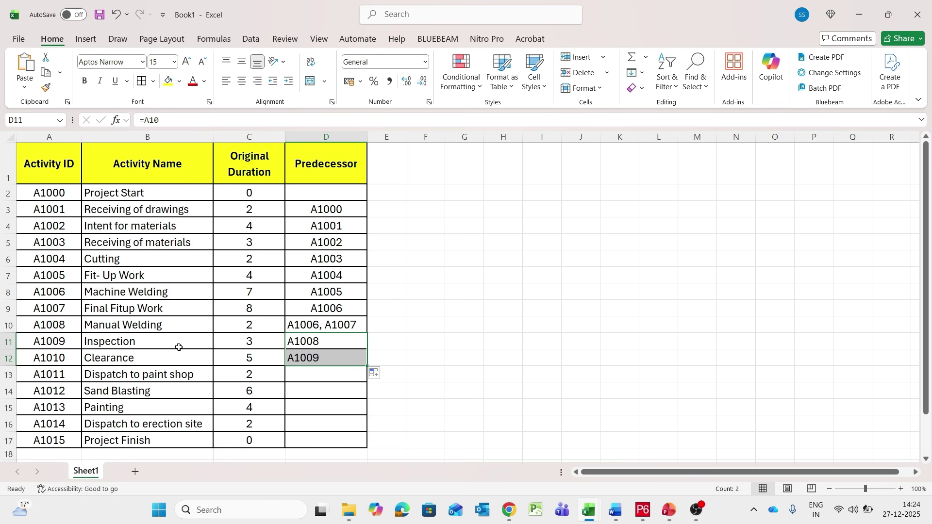
pyautogui.click(307, 374)
pyautogui.click(322, 360)
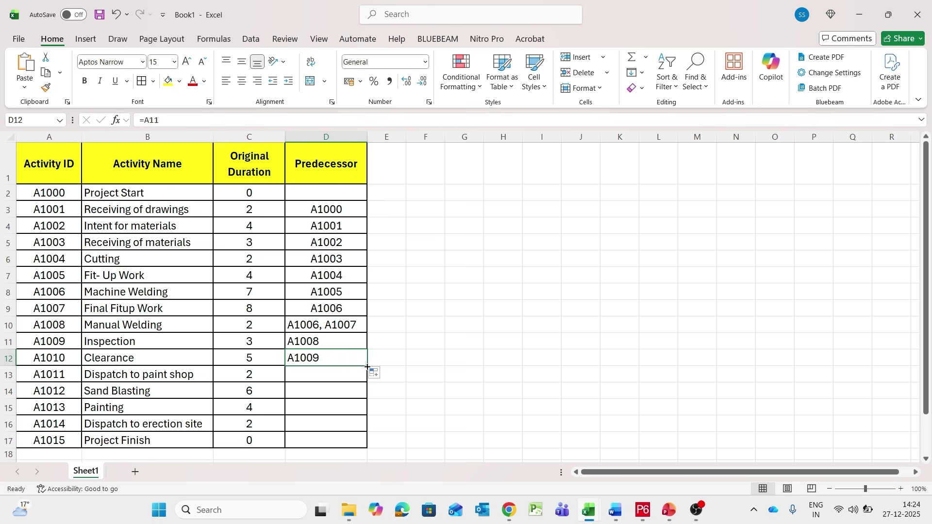
pyautogui.moveTo(363, 370); pyautogui.dragTo(363, 384)
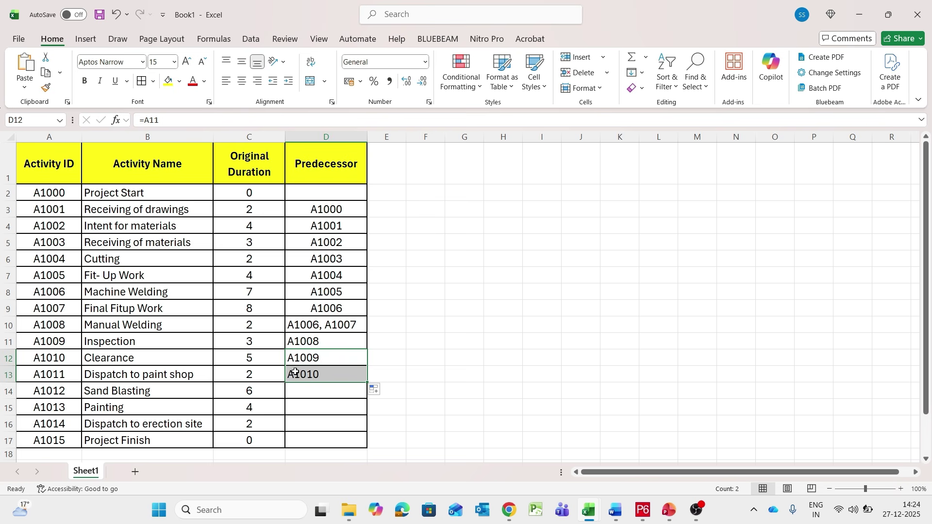
# Extend the predecessor formula from D13 down through Sand Blasting, Painting and Dispatch to erection site to Project Finish in D17.
pyautogui.click(329, 389)
pyautogui.click(335, 377)
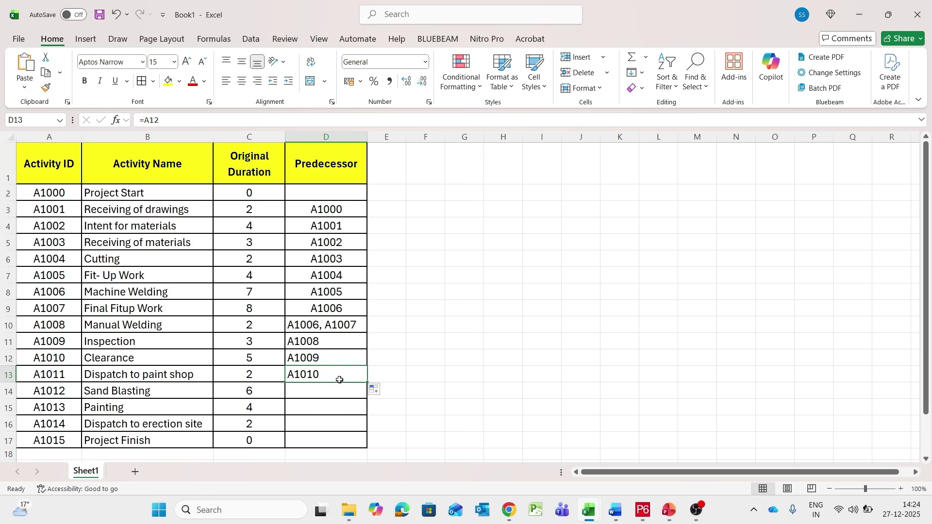
pyautogui.moveTo(367, 381); pyautogui.dragTo(368, 397)
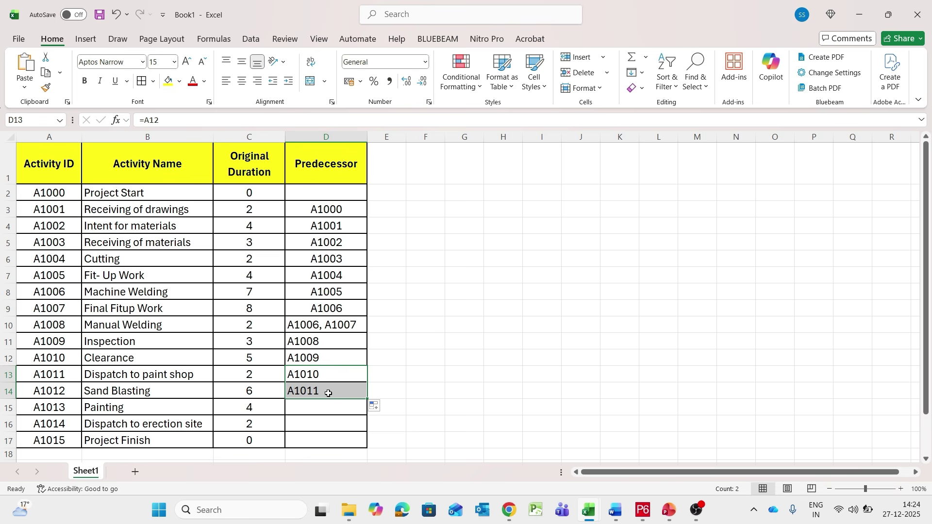
pyautogui.moveTo(368, 399); pyautogui.dragTo(371, 414)
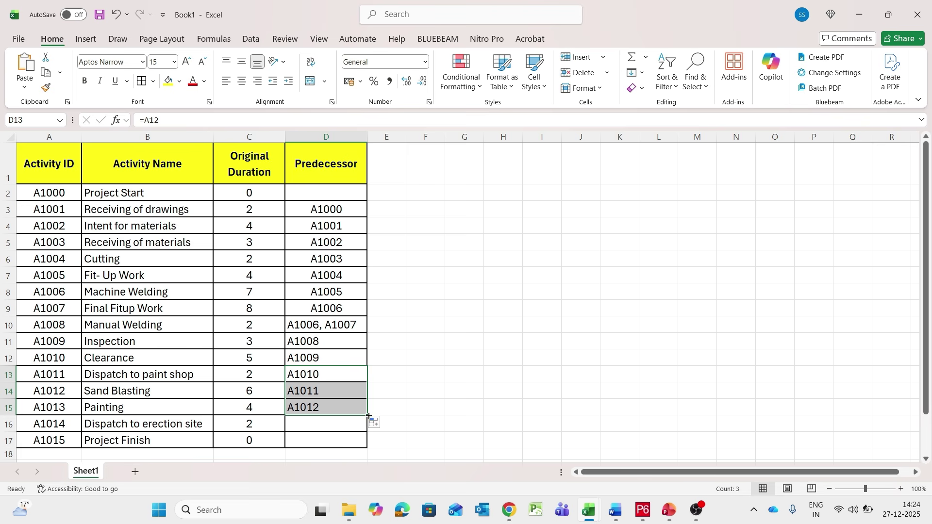
pyautogui.moveTo(368, 416); pyautogui.dragTo(371, 431)
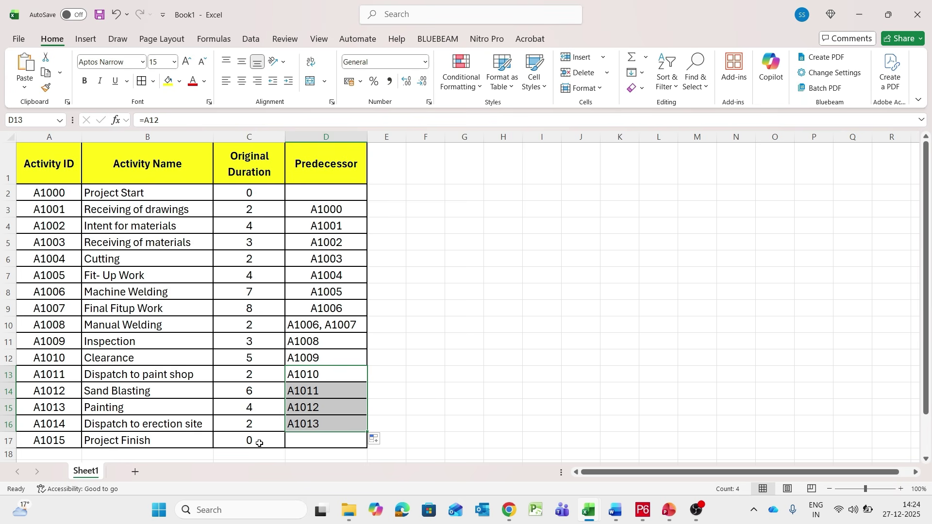
pyautogui.click(324, 425)
pyautogui.moveTo(367, 432); pyautogui.dragTo(368, 444)
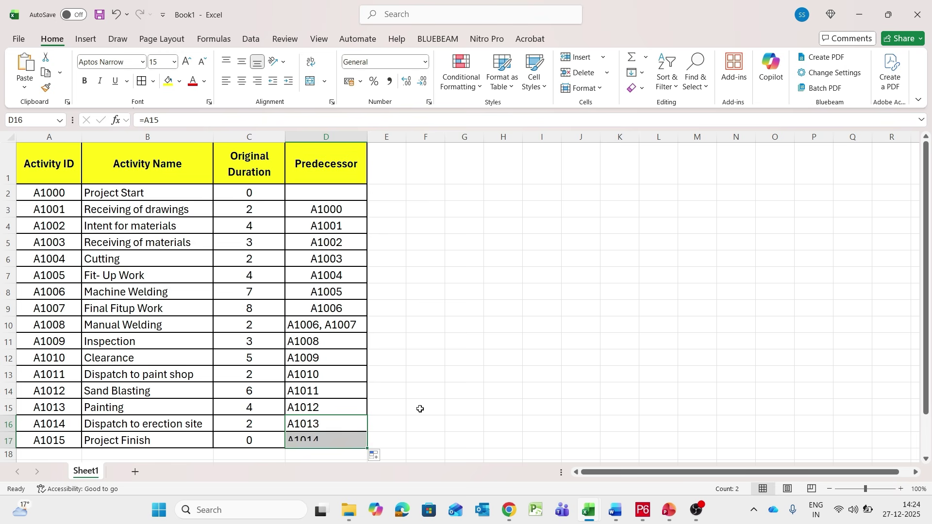
pyautogui.click(418, 408)
# Centre the predecessor entries in D2:D17 horizontally.
pyautogui.moveTo(312, 193)
pyautogui.mouseDown()
pyautogui.moveTo(333, 416)
pyautogui.moveTo(327, 439)
pyautogui.mouseUp()
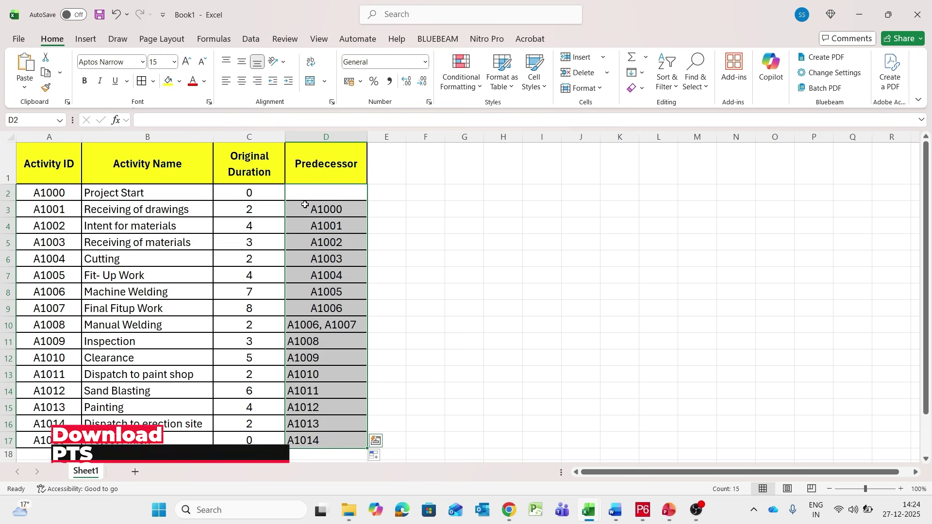
pyautogui.click(241, 81)
pyautogui.click(425, 225)
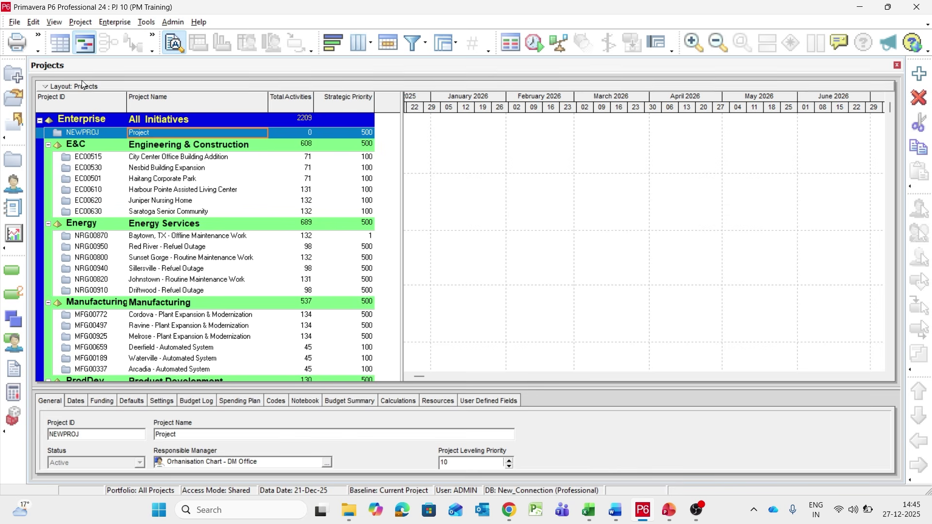
# In Primavera P6, start creating a new project and place it under the Engineering & Construction EPS.
pyautogui.click(15, 22)
pyautogui.moveTo(33, 22)
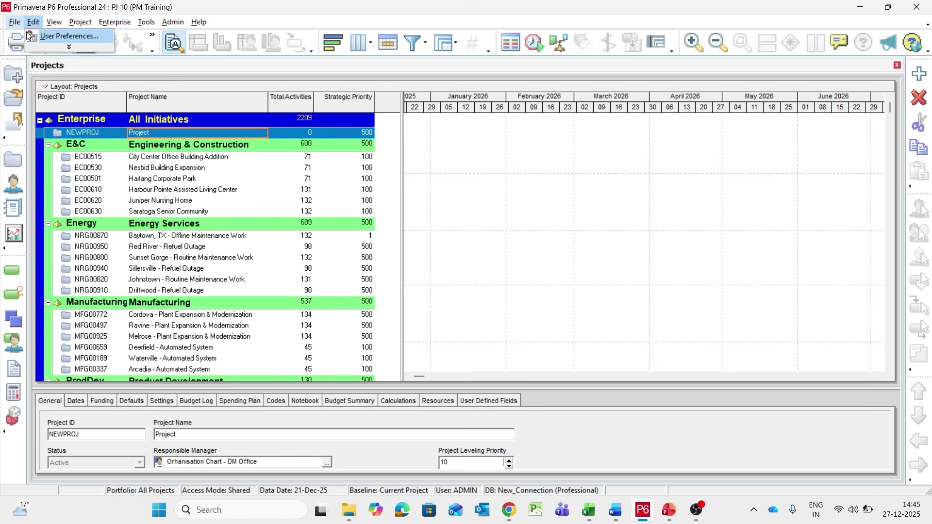
pyautogui.click(24, 33)
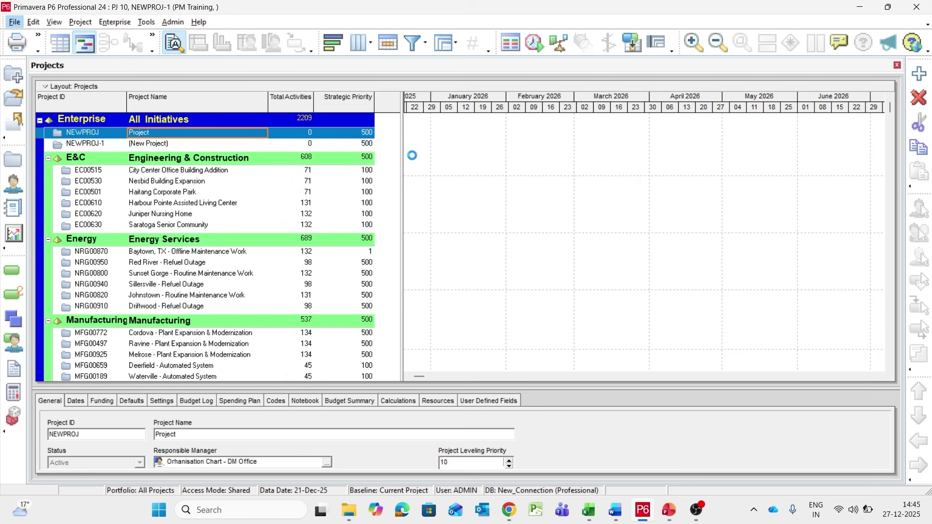
pyautogui.click(495, 323)
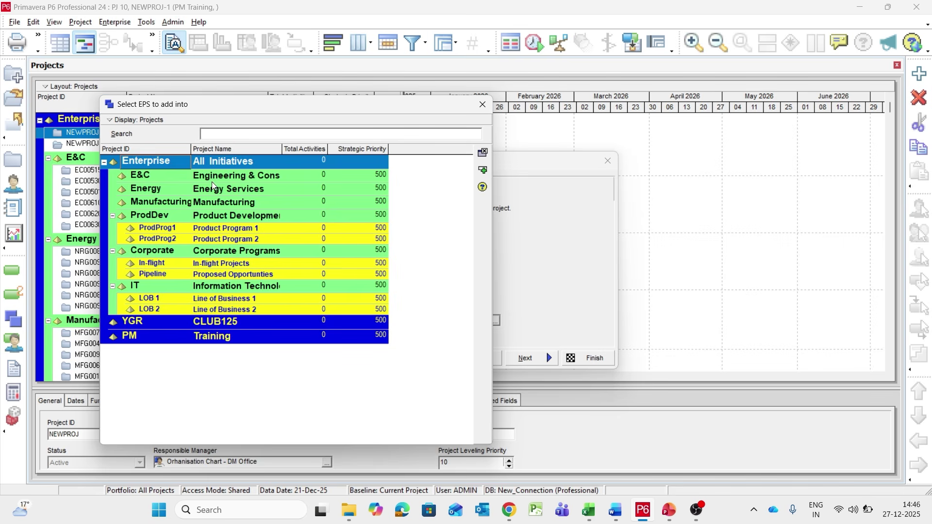
pyautogui.doubleClick(216, 178)
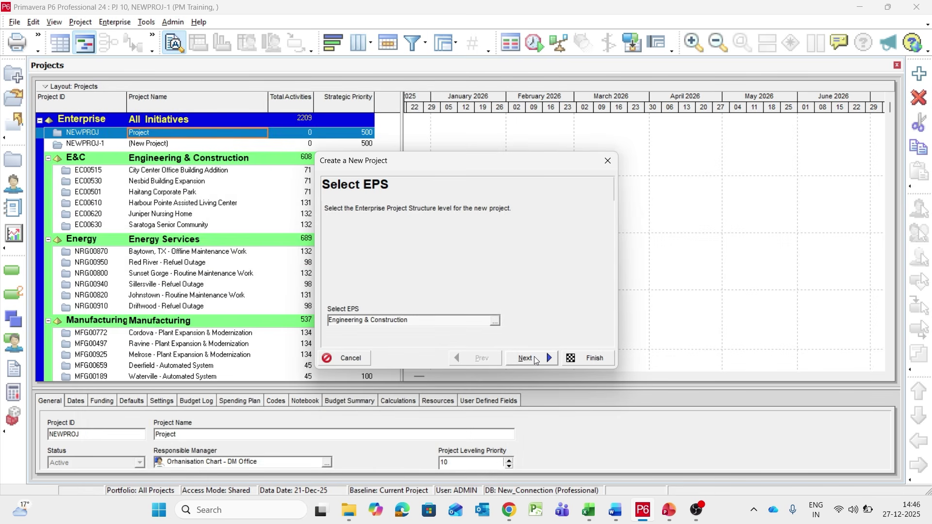
pyautogui.click(526, 359)
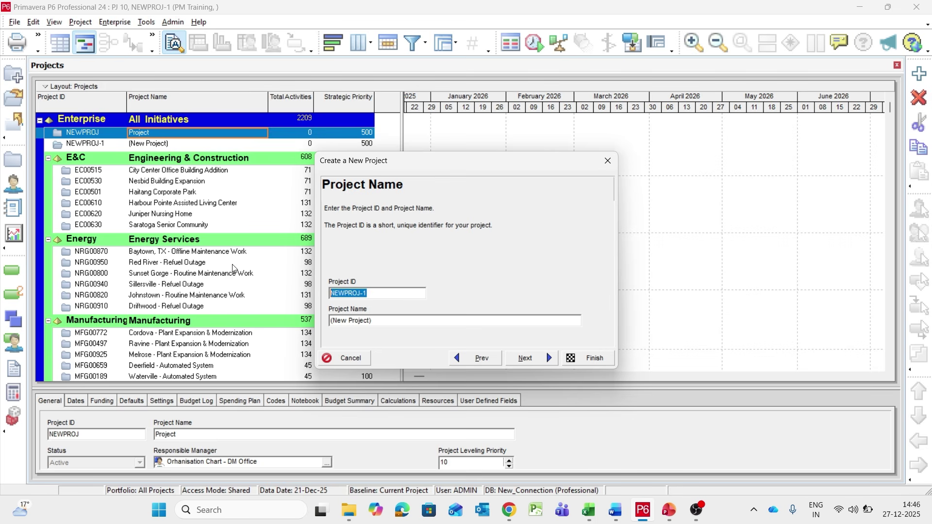
# Give the new project the ID P101 and the name Pipe Fabrication, and finish the wizard with the remaining defaults.
pyautogui.press('BackSpace')
pyautogui.write('P101')
pyautogui.press('Tab')
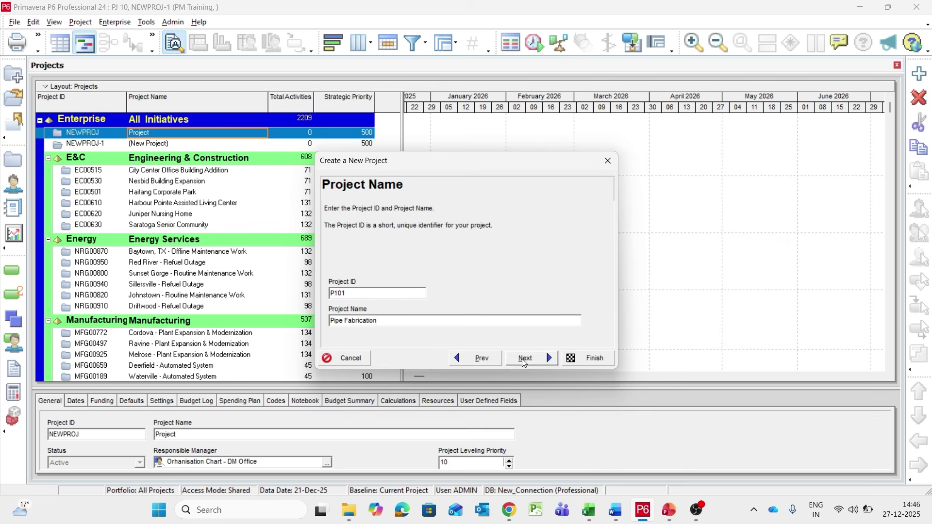
pyautogui.click(524, 359)
pyautogui.click(524, 359)
pyautogui.click(525, 359)
pyautogui.click(524, 359)
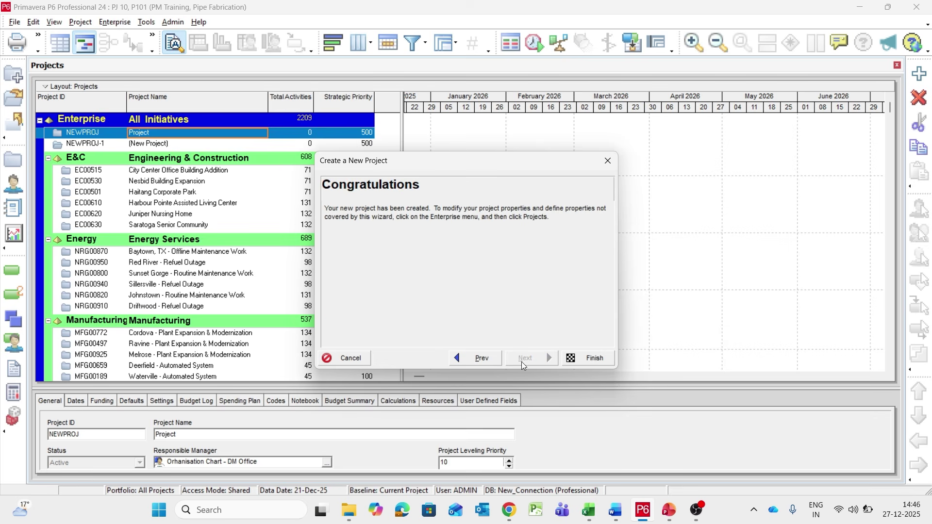
pyautogui.click(592, 359)
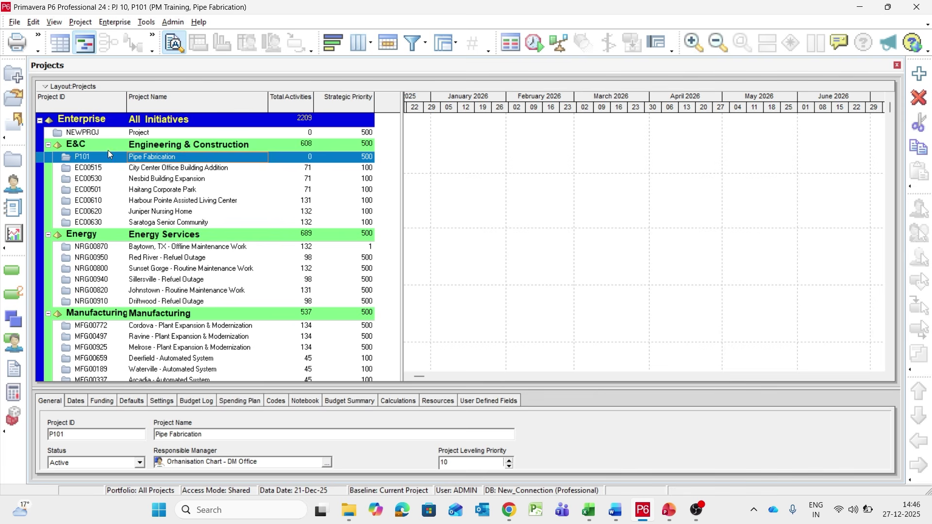
# Open the Pipe Fabrication project and widen its activity table against the Gantt chart.
pyautogui.rightClick(185, 158)
pyautogui.click(228, 168)
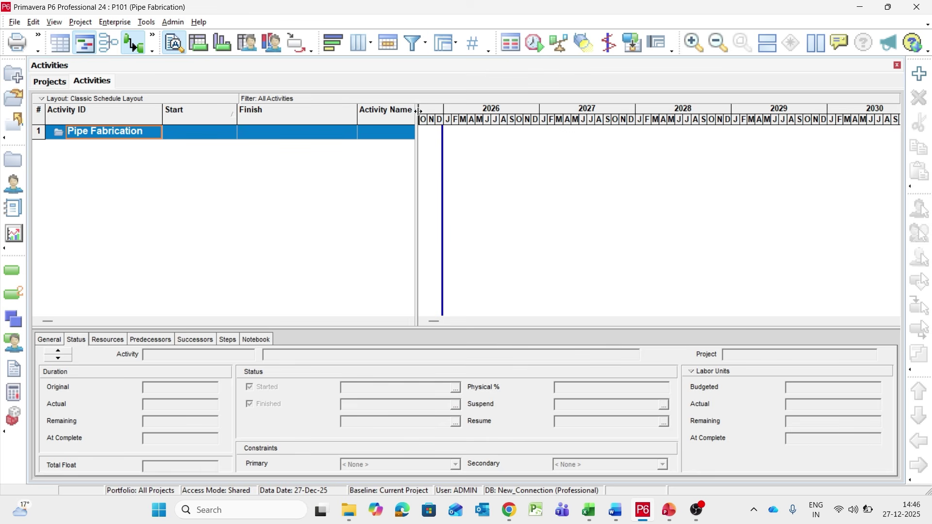
pyautogui.moveTo(419, 111); pyautogui.dragTo(612, 133)
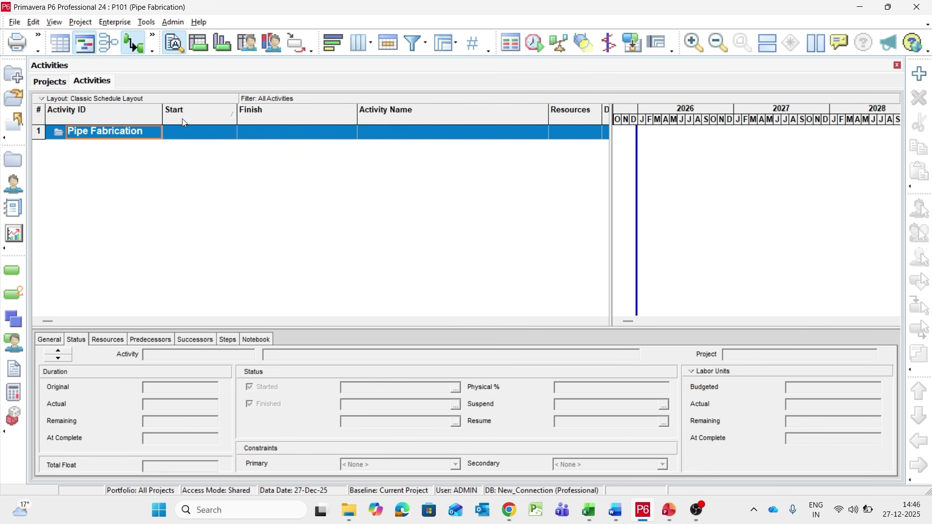
# Reset the activity table to the default set of columns and apply it.
pyautogui.click(361, 43)
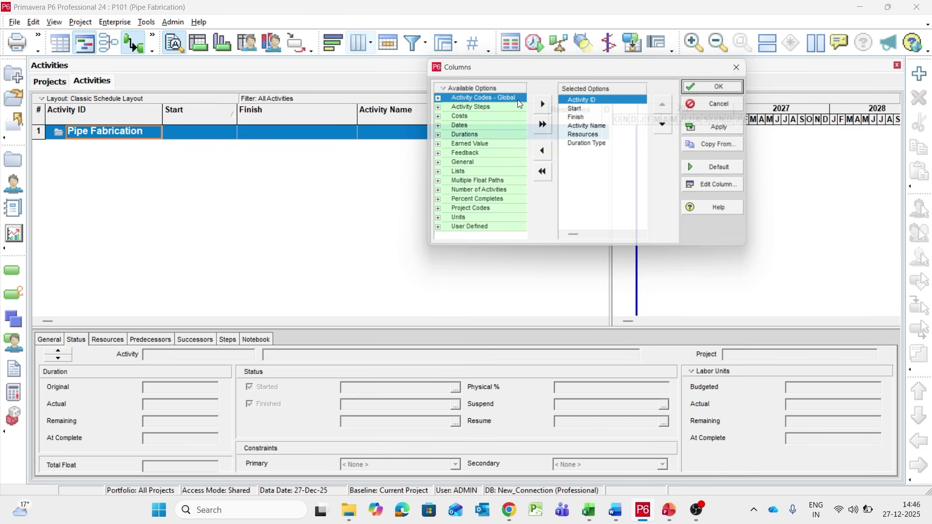
pyautogui.click(723, 169)
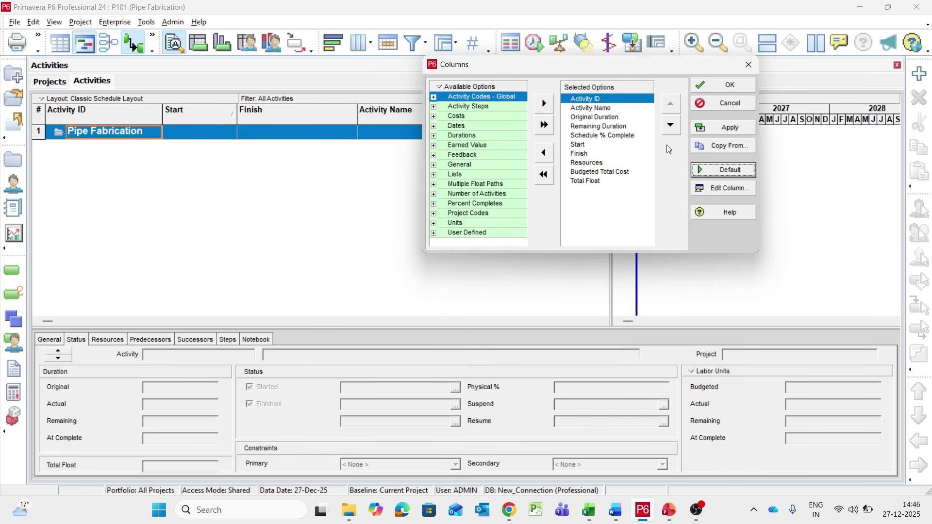
pyautogui.click(725, 127)
pyautogui.click(723, 85)
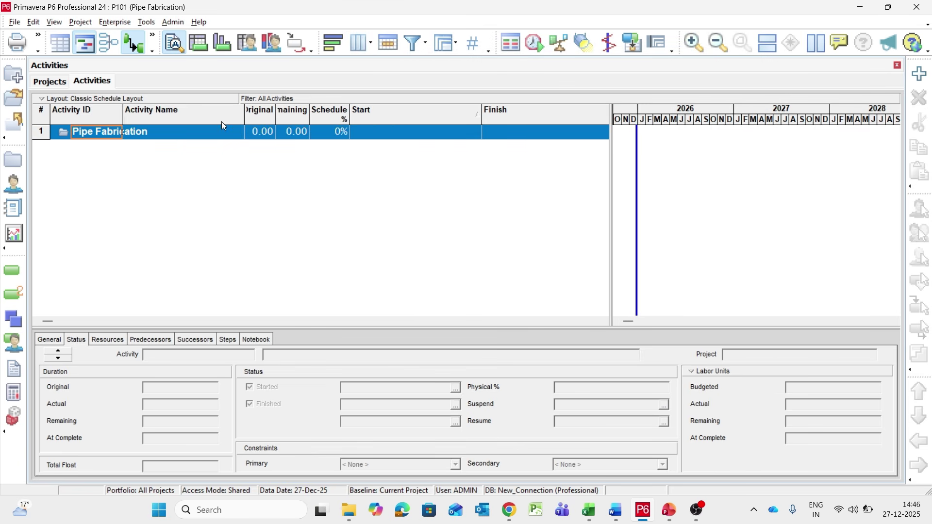
# Widen the Activity ID and Remaining Duration columns and narrow the Activity Name and Start columns.
pyautogui.moveTo(123, 111); pyautogui.dragTo(154, 123)
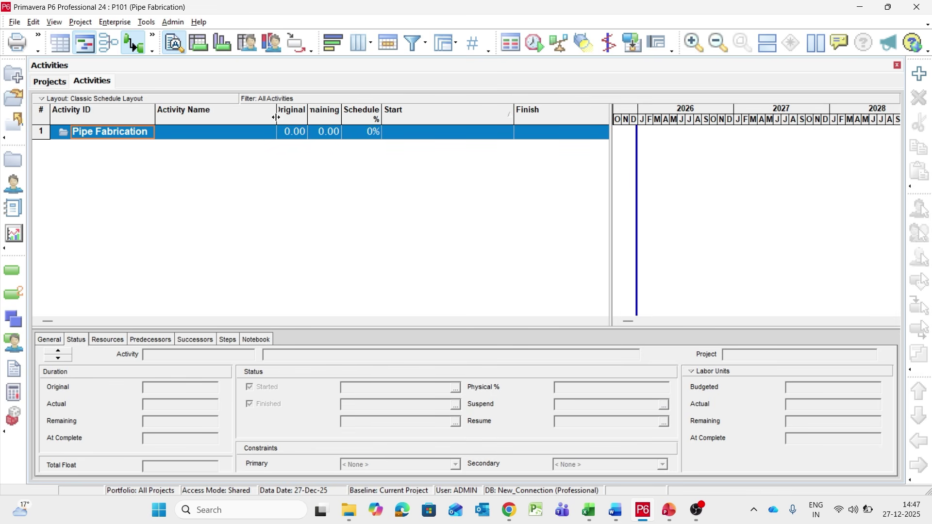
pyautogui.moveTo(276, 117); pyautogui.dragTo(239, 122)
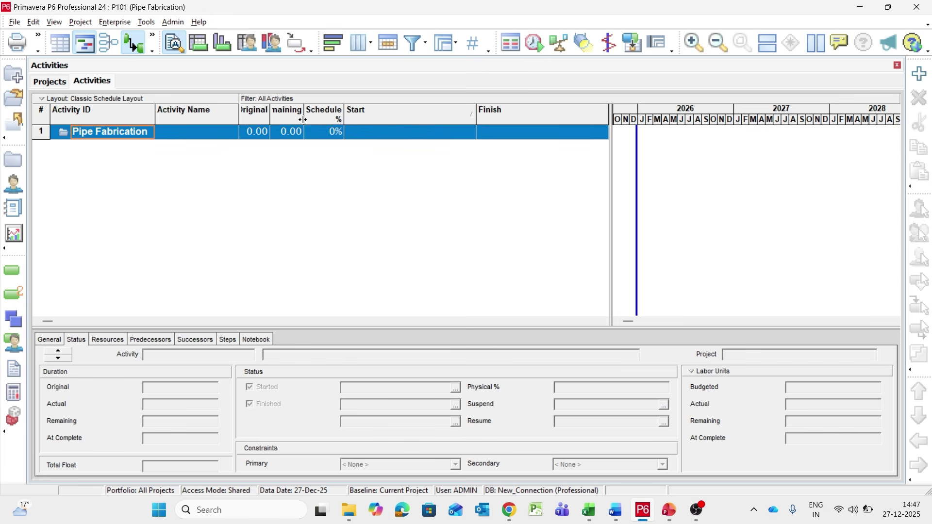
pyautogui.doubleClick(303, 119)
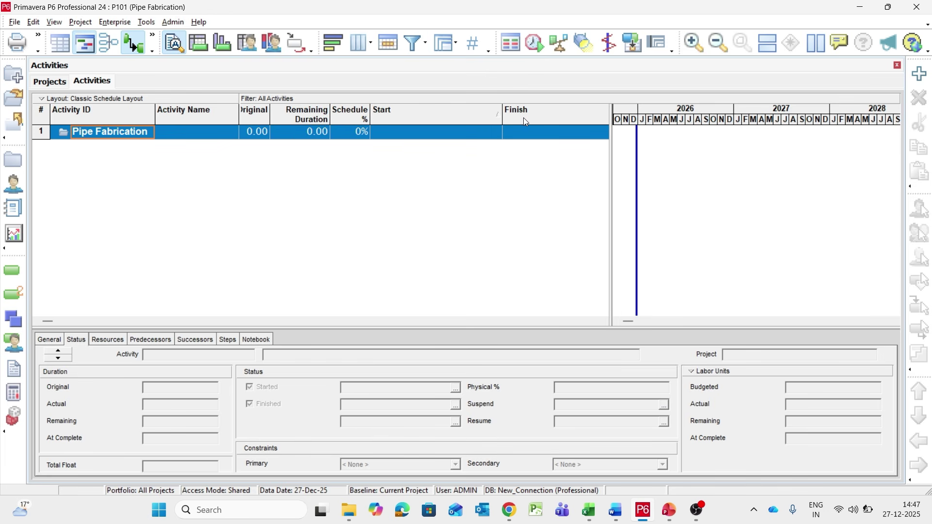
pyautogui.moveTo(503, 112); pyautogui.dragTo(438, 120)
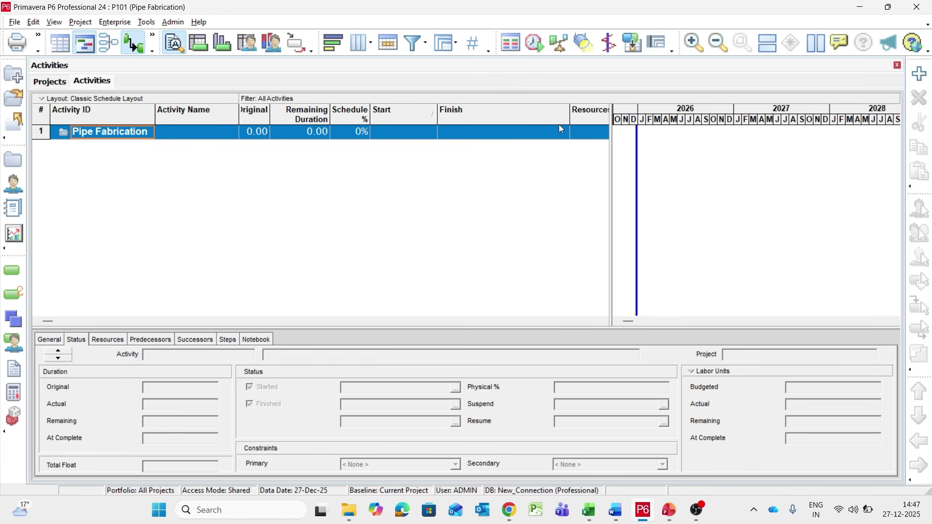
# Narrow the Finish column and the activity table, and add a new activity to the Pipe Fabrication project.
pyautogui.moveTo(569, 118); pyautogui.dragTo(502, 127)
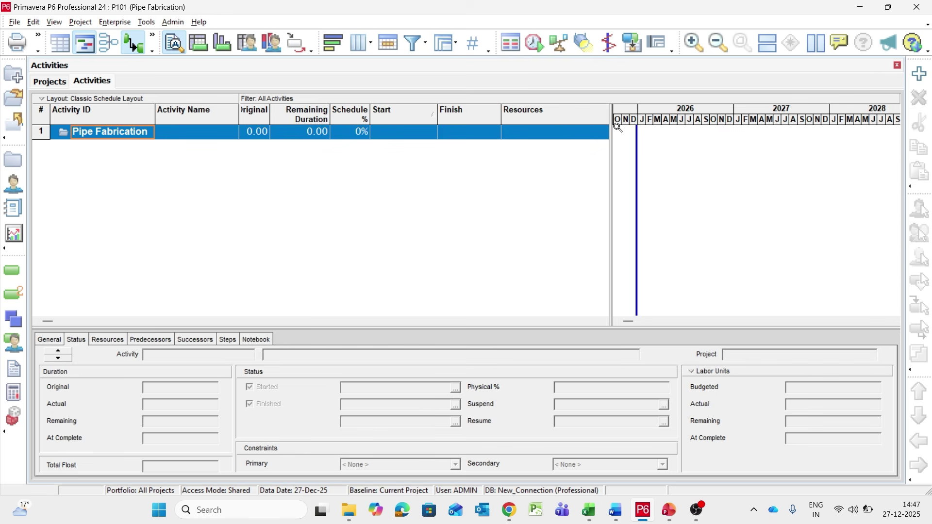
pyautogui.moveTo(611, 119); pyautogui.dragTo(555, 128)
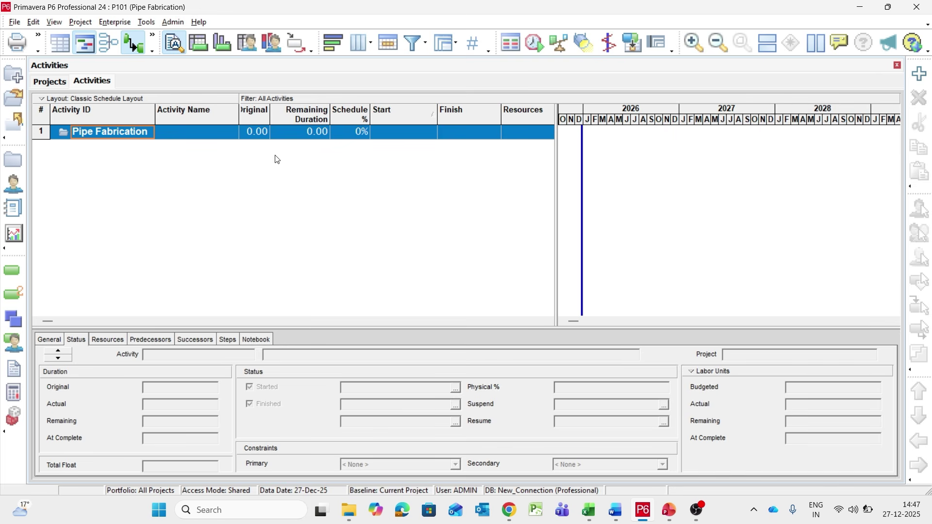
pyautogui.rightClick(133, 156)
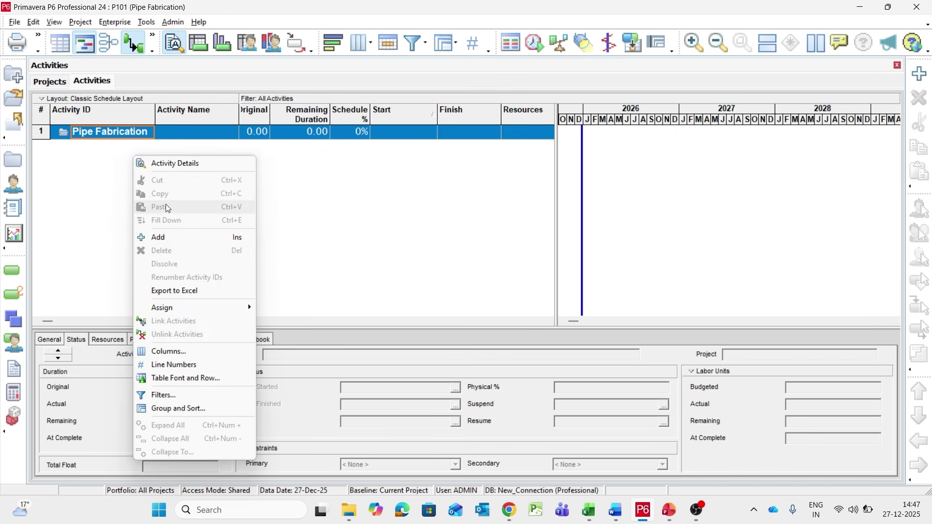
pyautogui.click(167, 238)
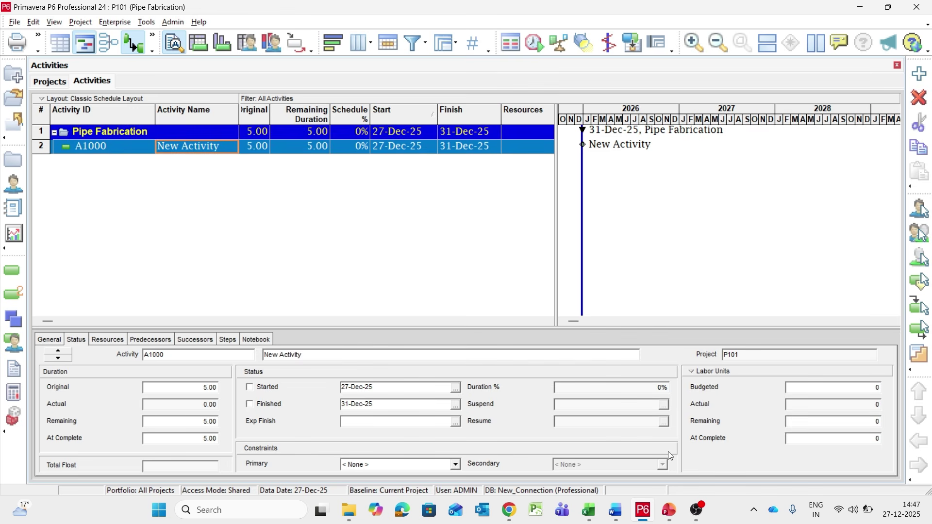
# Switch to the Book1 workbook in Excel, review the activity names from Project Start to Project Finish, and return to Primavera P6.
pyautogui.moveTo(590, 518)
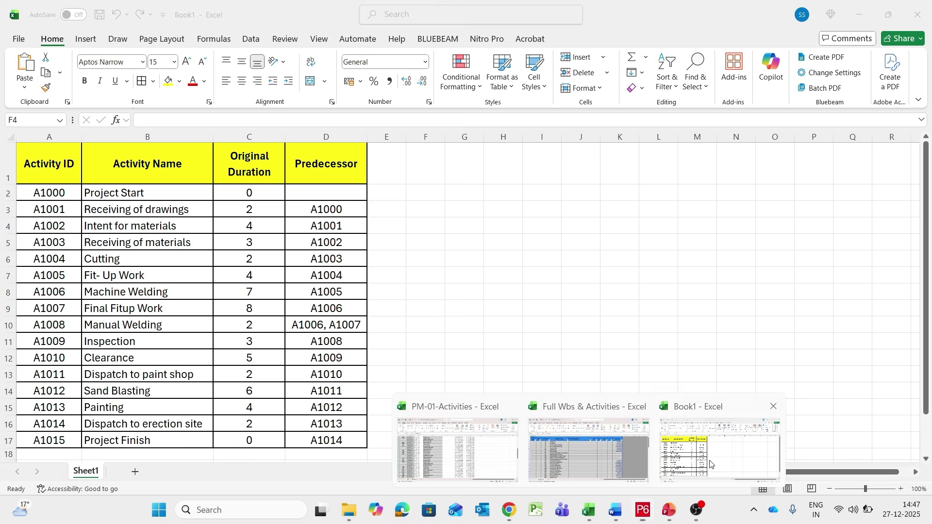
pyautogui.click(646, 429)
pyautogui.scroll(-2, 188, 313)
pyautogui.scroll(2, 185, 316)
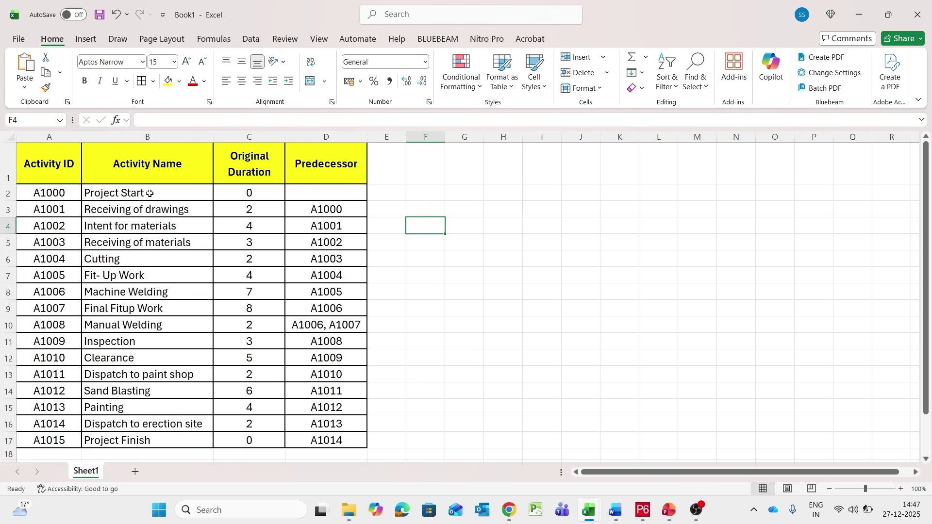
pyautogui.moveTo(150, 194); pyautogui.dragTo(148, 441)
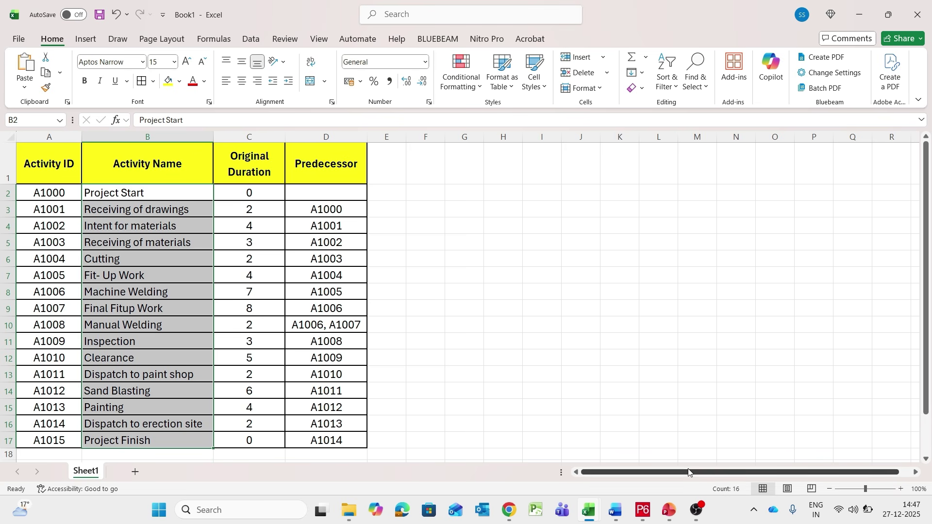
pyautogui.moveTo(654, 518)
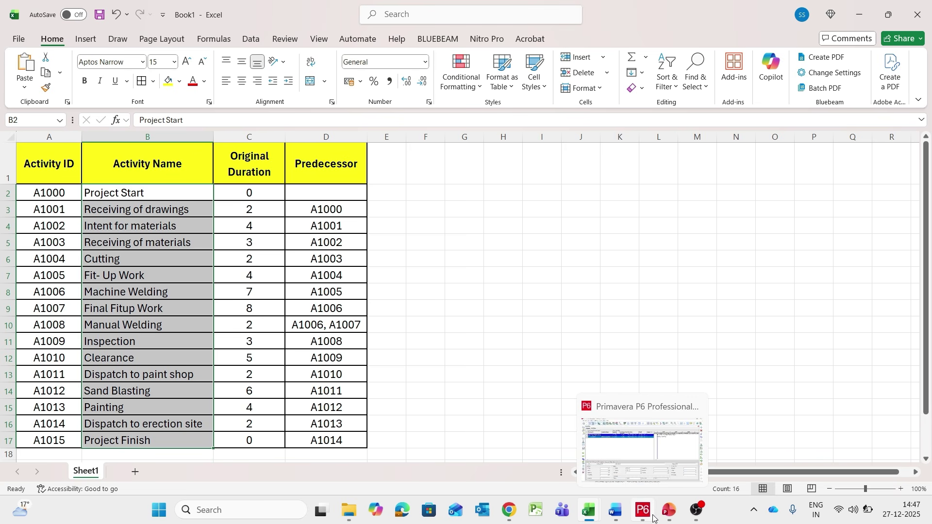
pyautogui.click(640, 468)
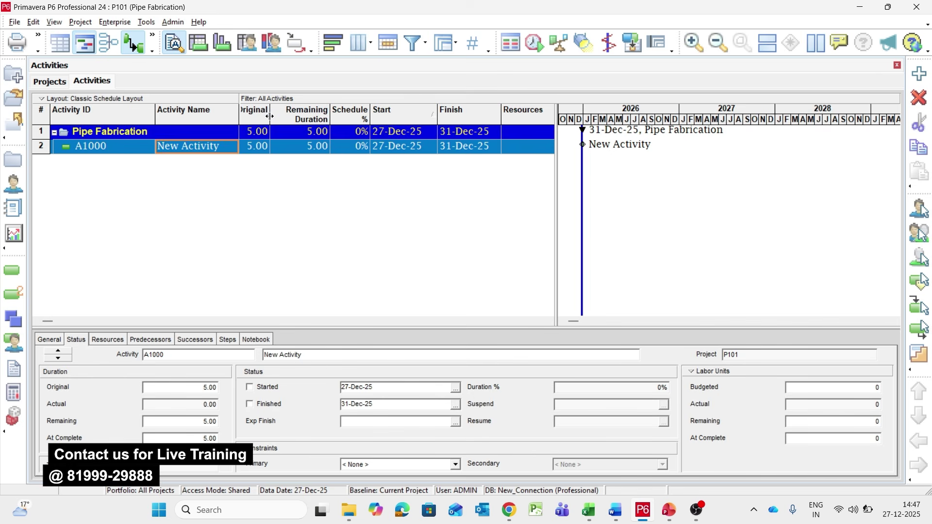
# Widen the Original Duration column and start an export in Spreadsheet (XLSX) format.
pyautogui.moveTo(269, 116); pyautogui.dragTo(284, 122)
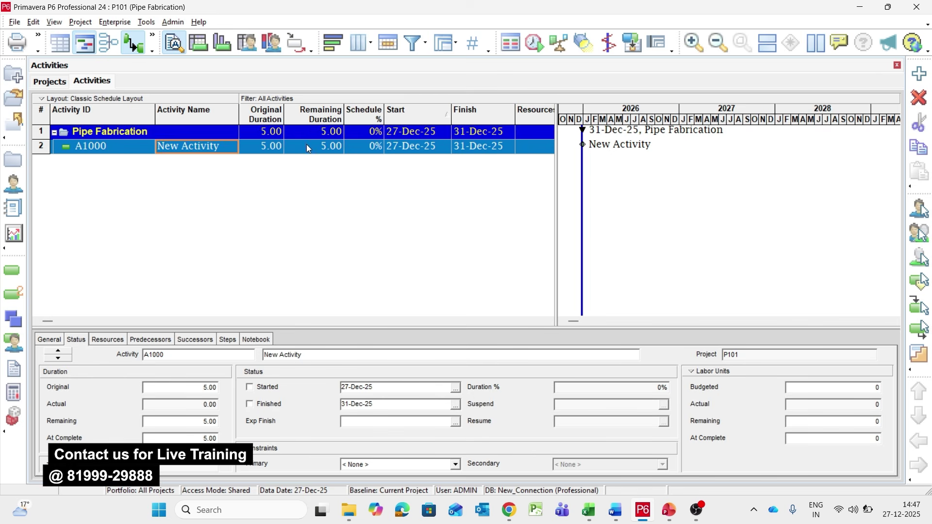
pyautogui.click(14, 22)
pyautogui.click(123, 156)
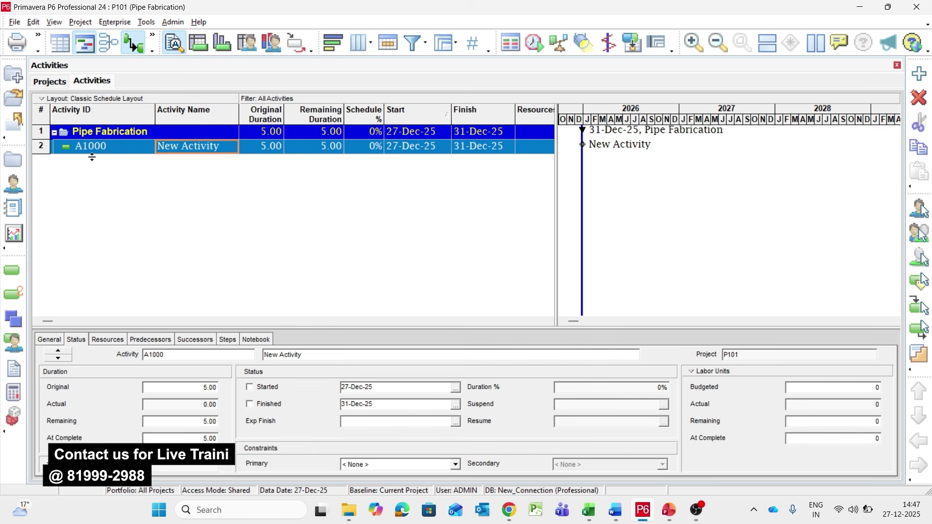
pyautogui.click(33, 22)
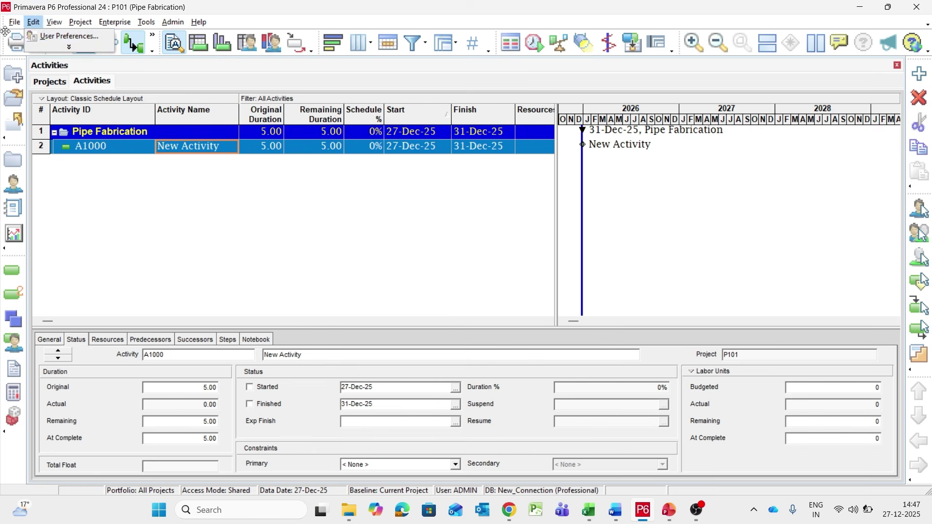
pyautogui.click(15, 22)
pyautogui.click(36, 111)
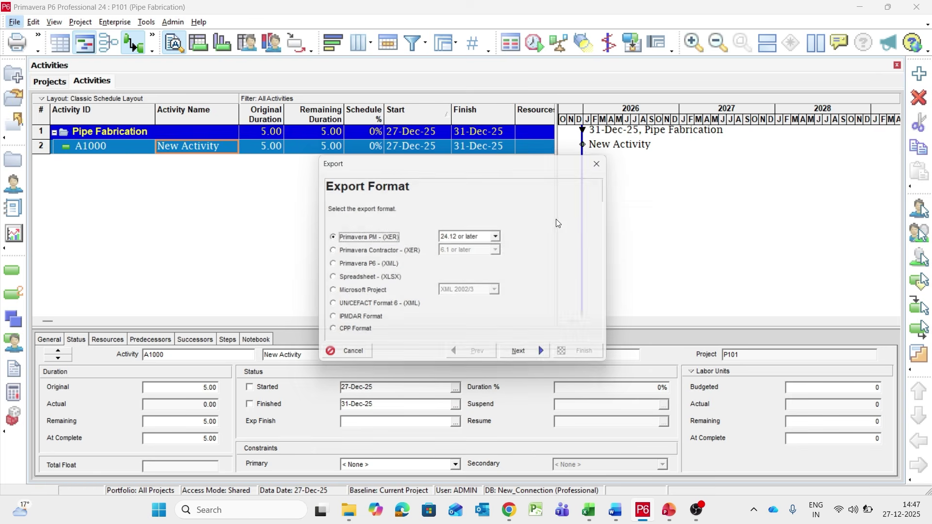
pyautogui.click(343, 282)
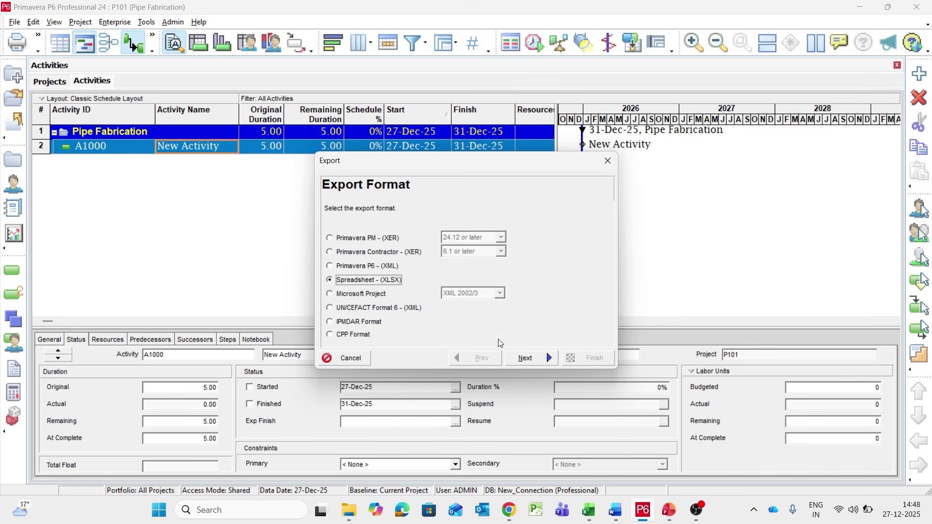
pyautogui.click(520, 359)
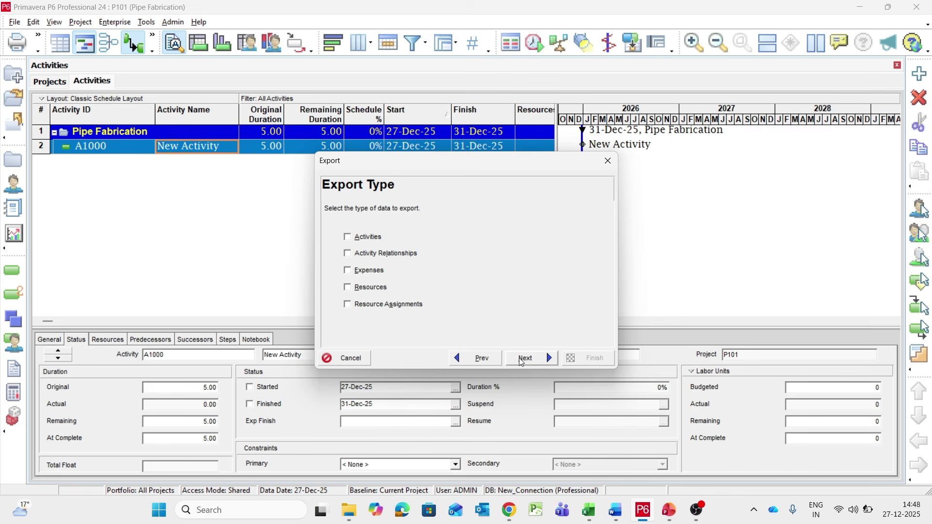
# Choose Activities as the only data type to export and include project P101.
pyautogui.click(360, 243)
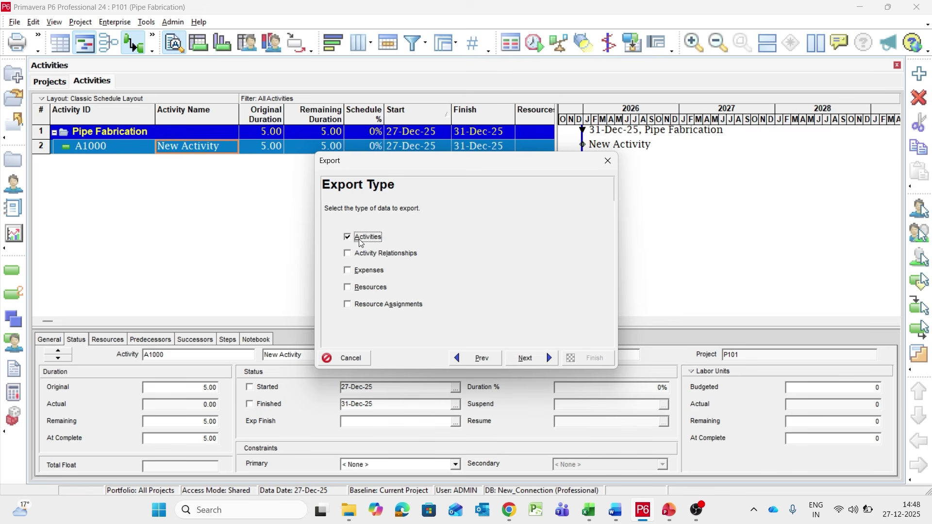
pyautogui.click(519, 362)
pyautogui.click(345, 257)
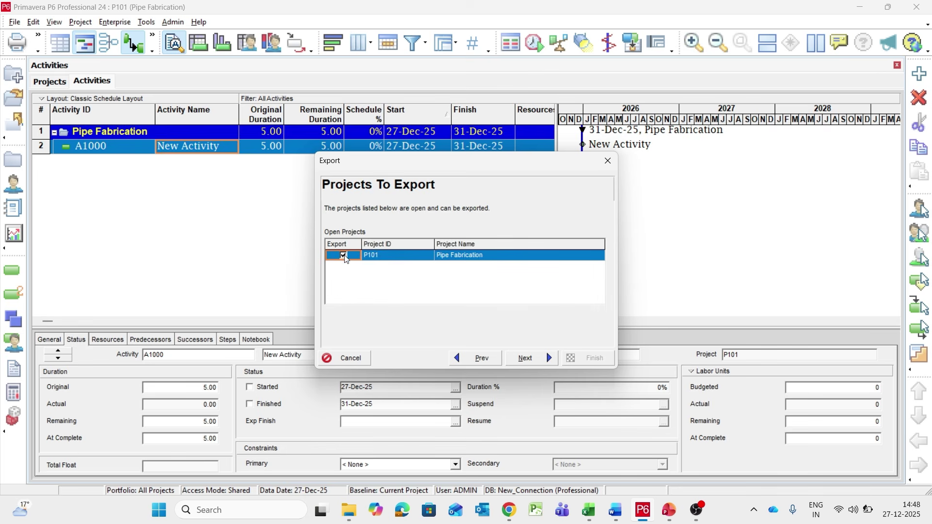
pyautogui.click(523, 360)
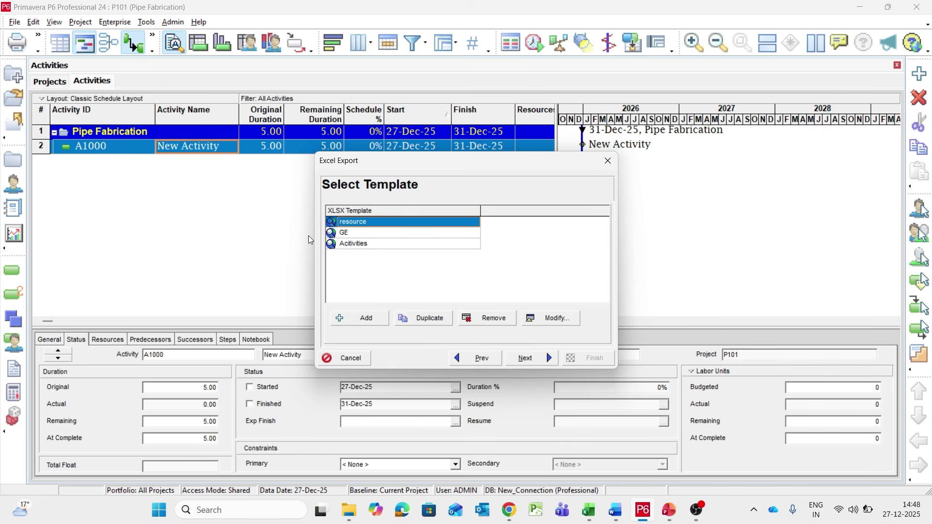
# Select the activities export template, review its selected columns such as WBS Code and Activity Name, and accept them.
pyautogui.click(384, 245)
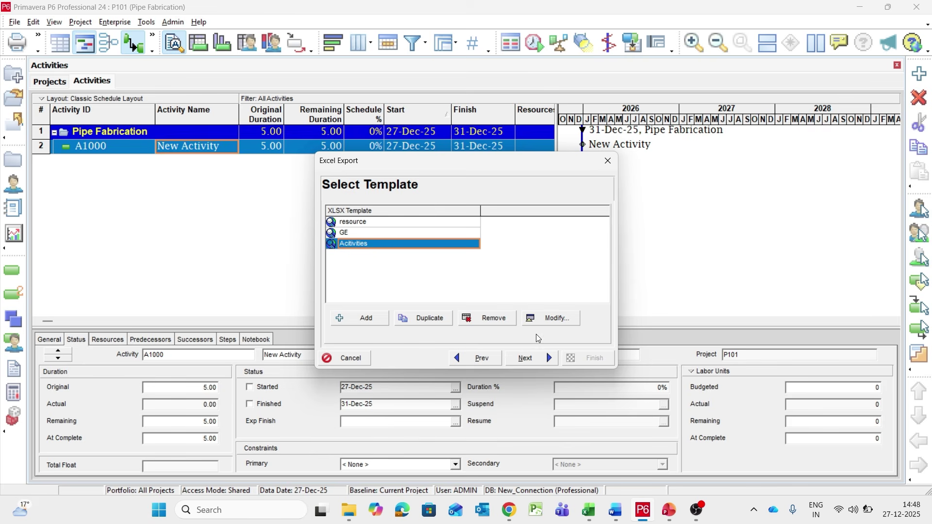
pyautogui.click(548, 320)
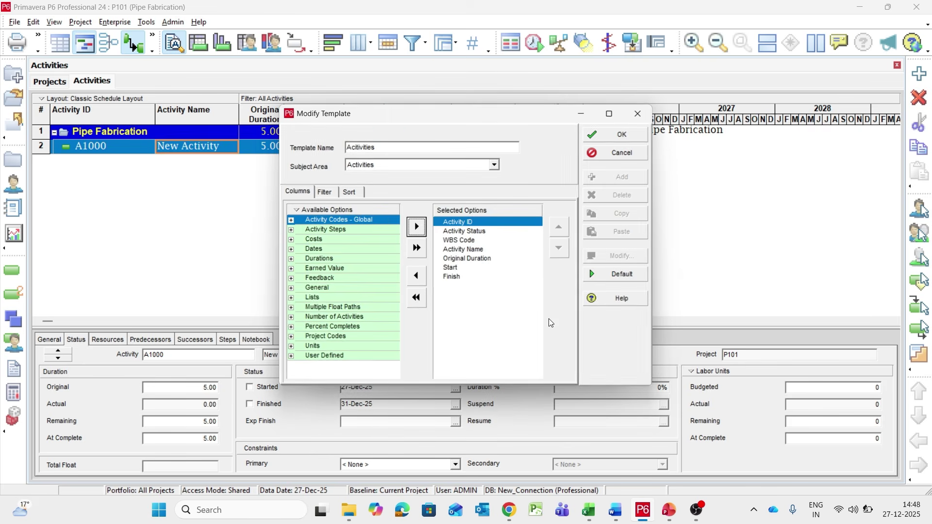
pyautogui.moveTo(477, 119); pyautogui.dragTo(700, 60)
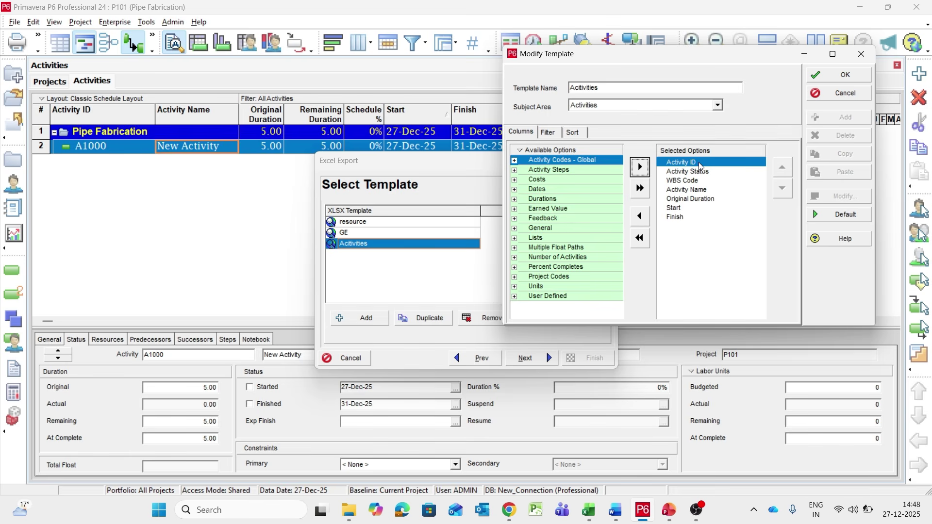
pyautogui.click(694, 193)
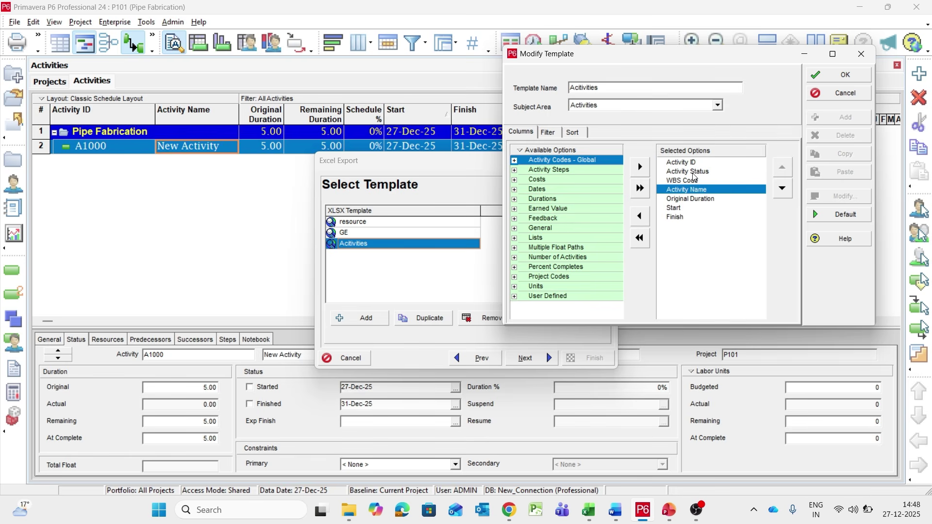
pyautogui.click(696, 180)
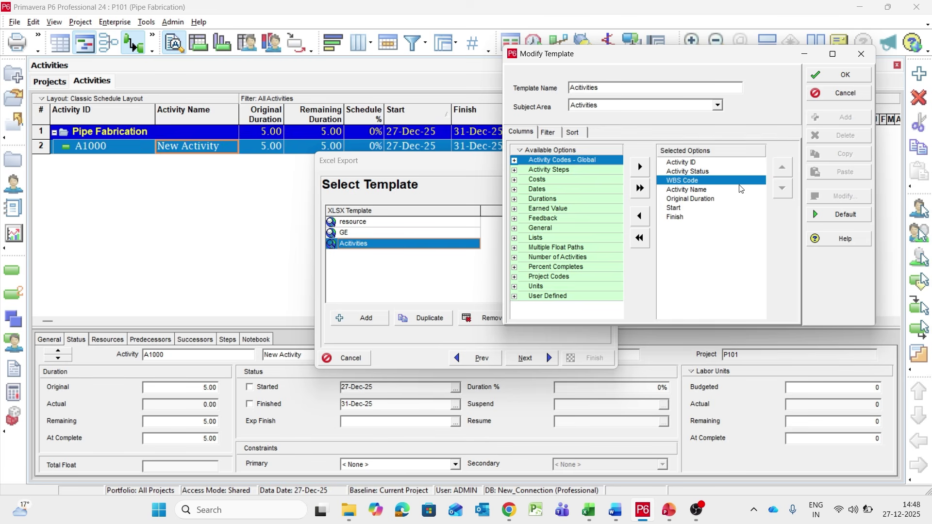
pyautogui.click(864, 81)
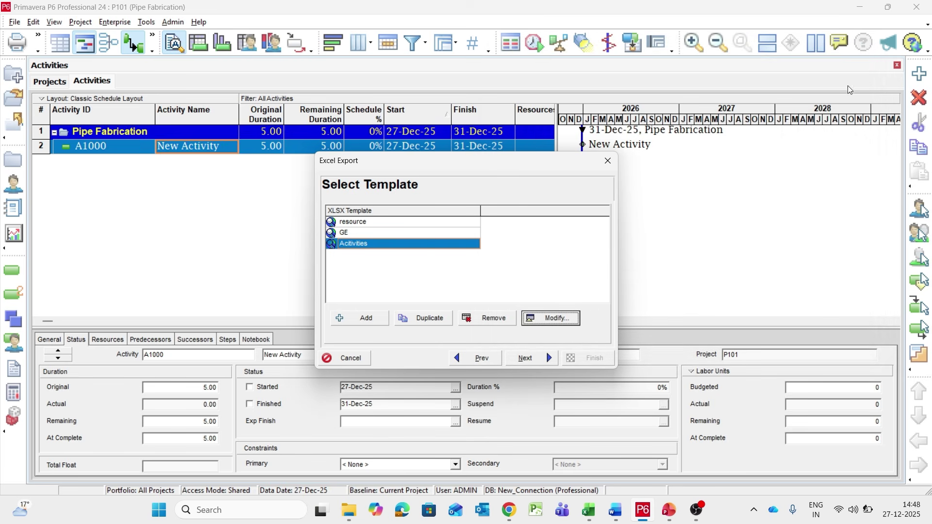
# Finish exporting the project to the P101-Activities.xlsx file on the desktop and close the export wizard.
pyautogui.click(538, 358)
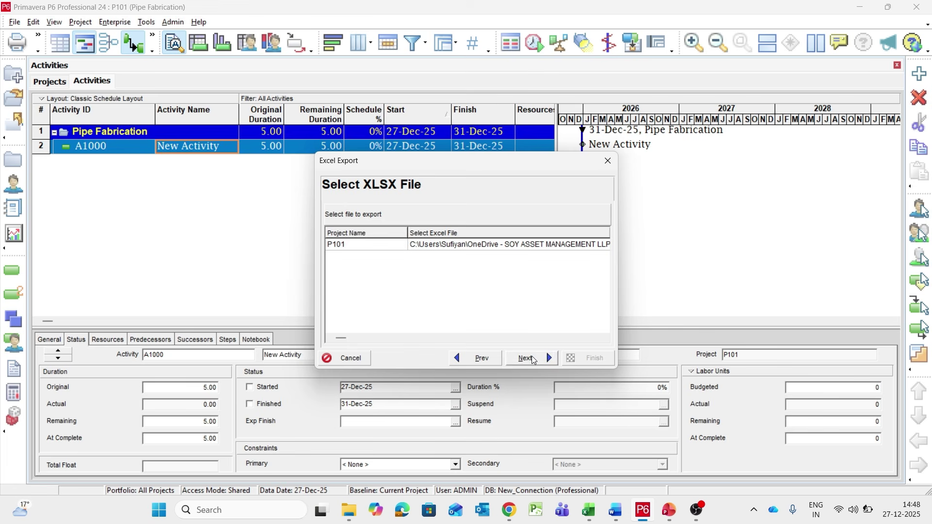
pyautogui.click(530, 358)
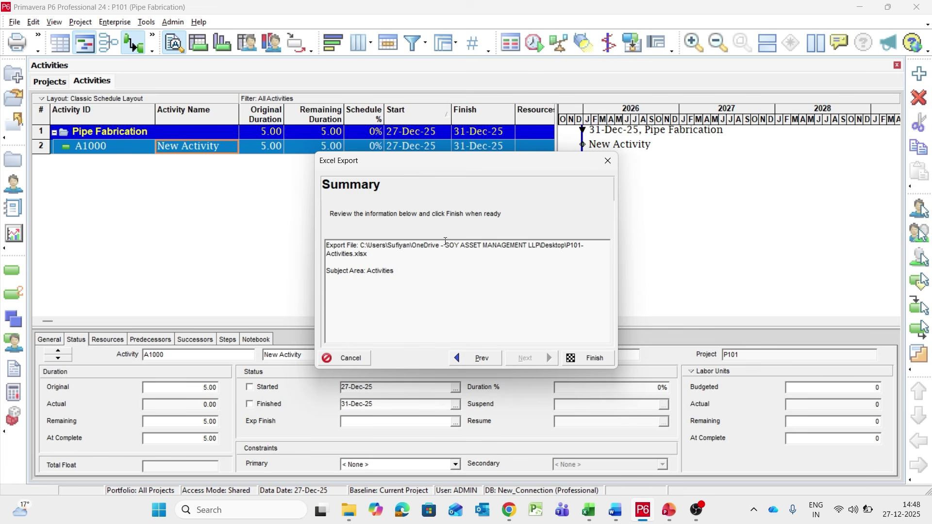
pyautogui.click(595, 360)
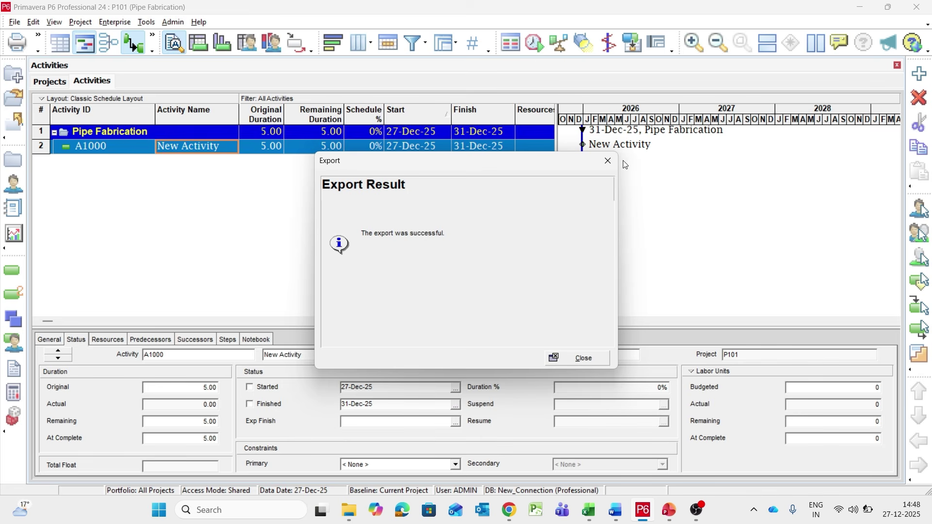
pyautogui.click(610, 160)
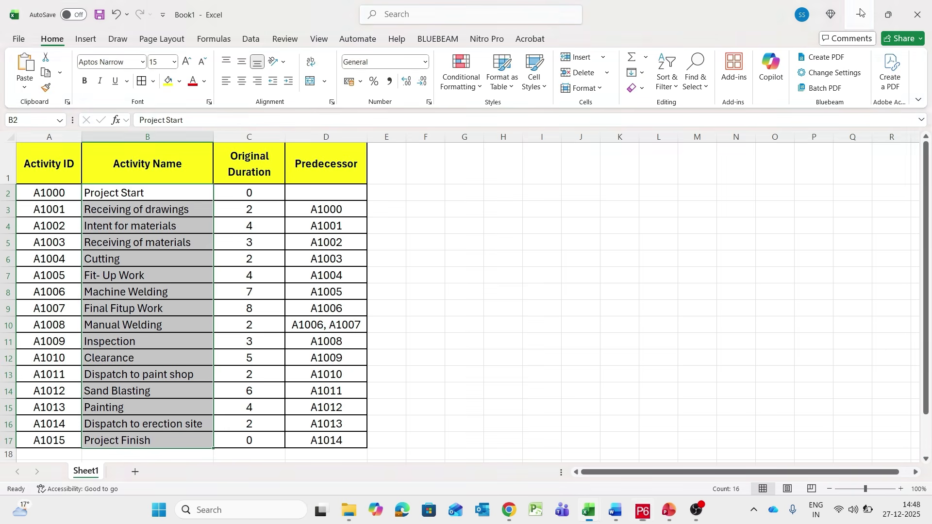
# Clear the open windows off the desktop, move the P101-Activities file to an empty area, and open it in Excel.
pyautogui.click(860, 8)
pyautogui.click(859, 15)
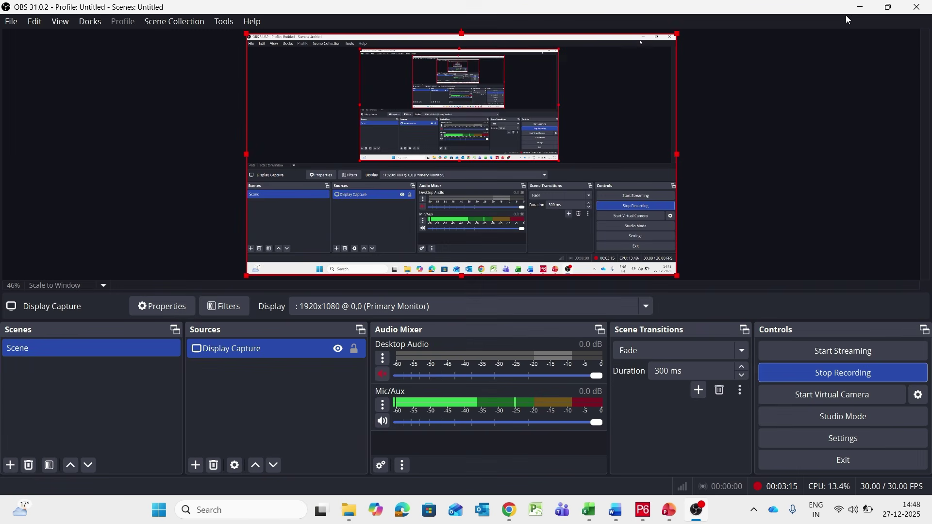
pyautogui.click(846, 10)
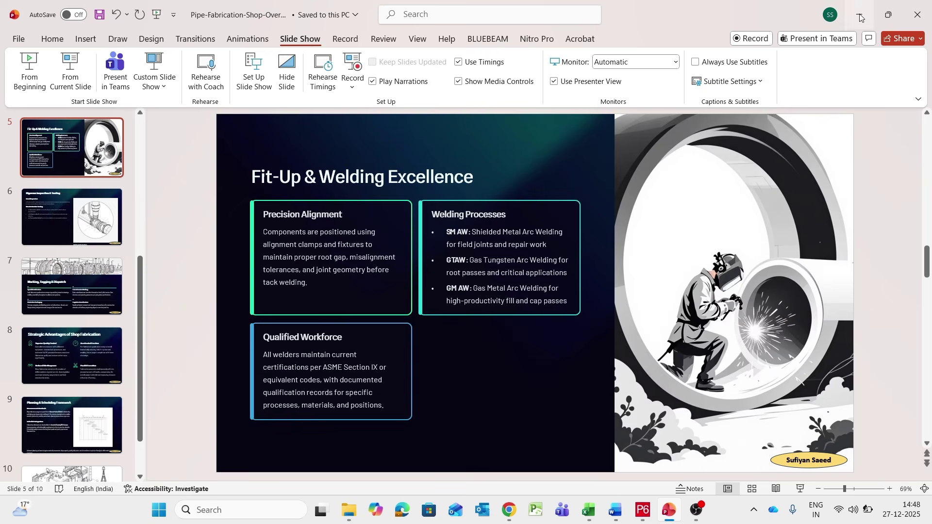
pyautogui.click(859, 15)
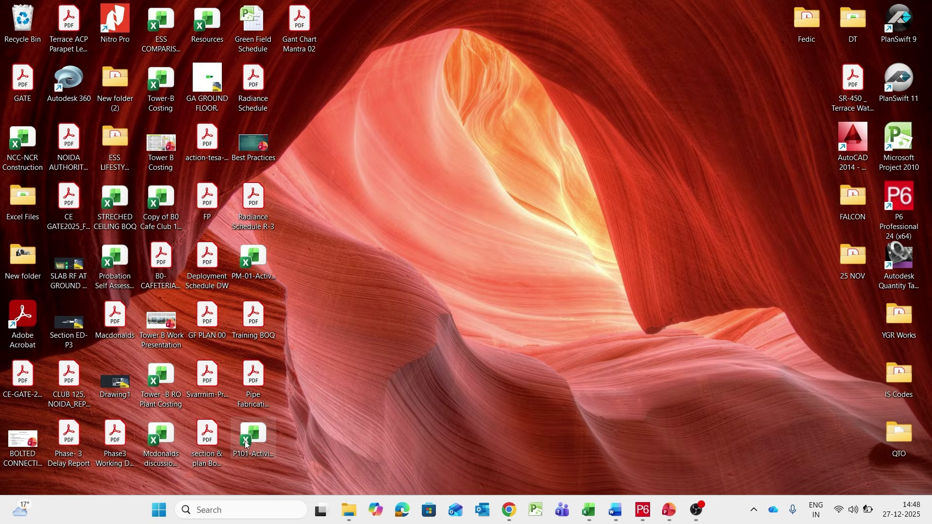
pyautogui.moveTo(252, 456); pyautogui.dragTo(529, 168)
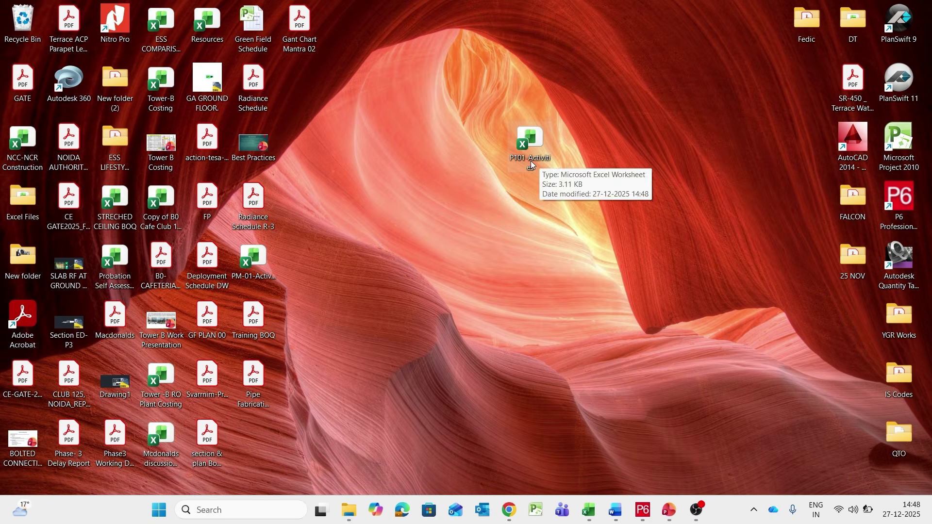
pyautogui.click(633, 160)
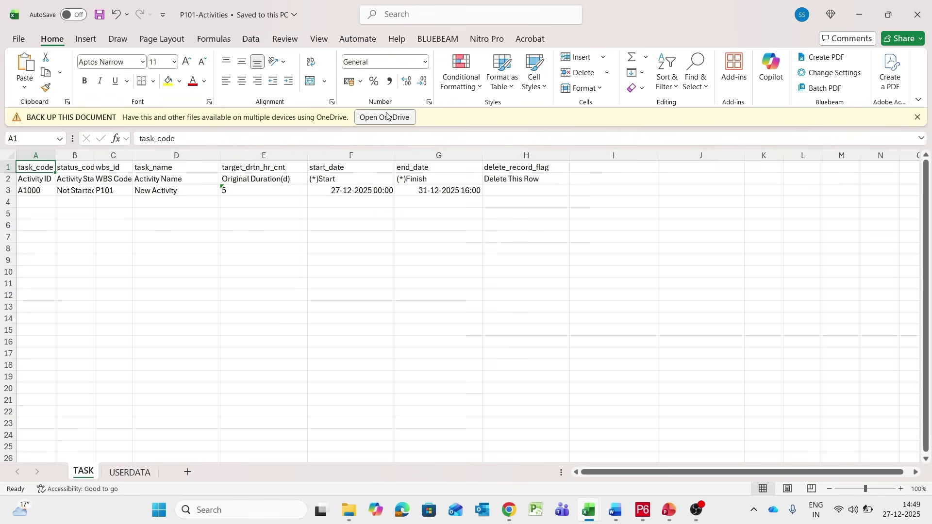
pyautogui.click(389, 120)
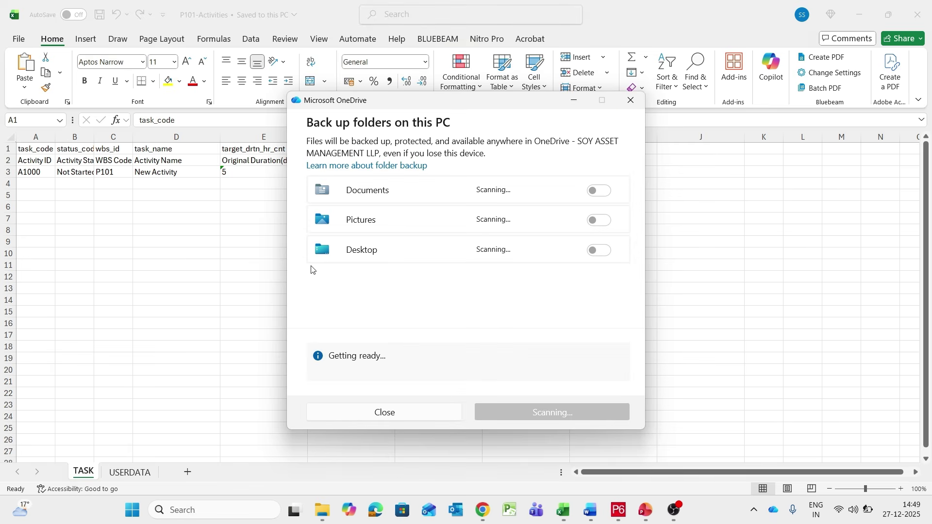
pyautogui.click(630, 100)
pyautogui.click(213, 230)
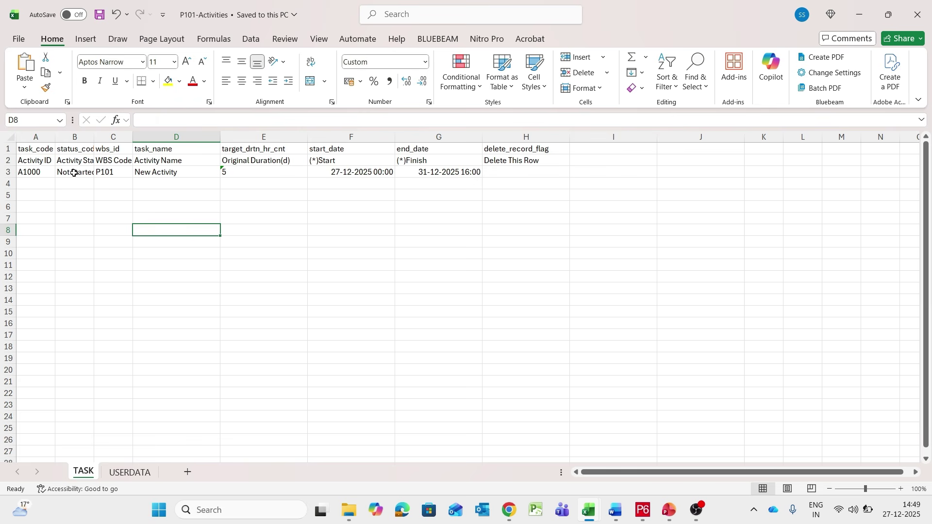
# Widen the Activity ID and Activity Status columns in the exported TASK sheet so their entries fit.
pyautogui.moveTo(55, 140); pyautogui.dragTo(137, 138)
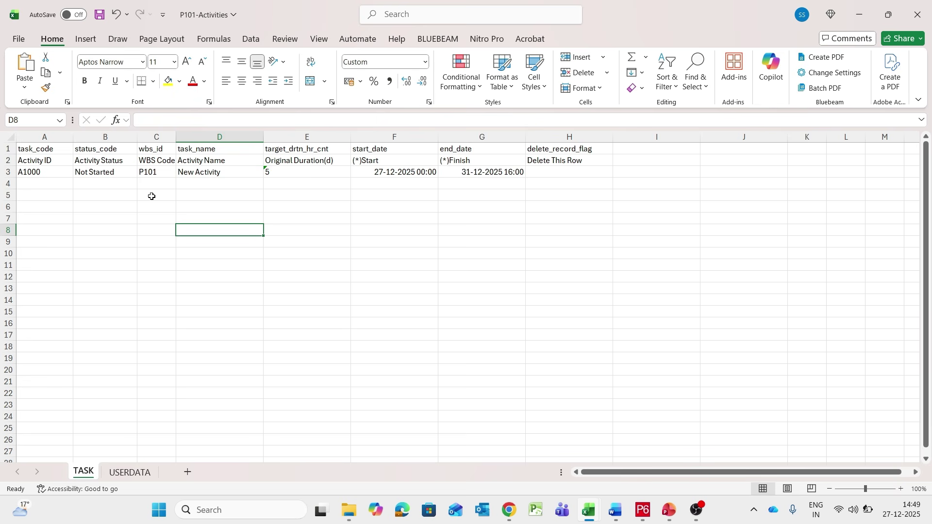
pyautogui.click(221, 172)
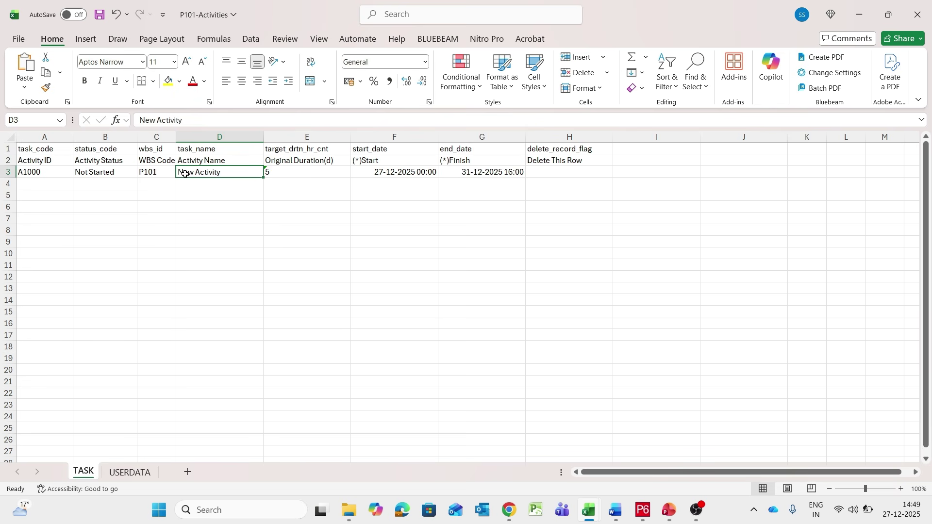
pyautogui.click(52, 174)
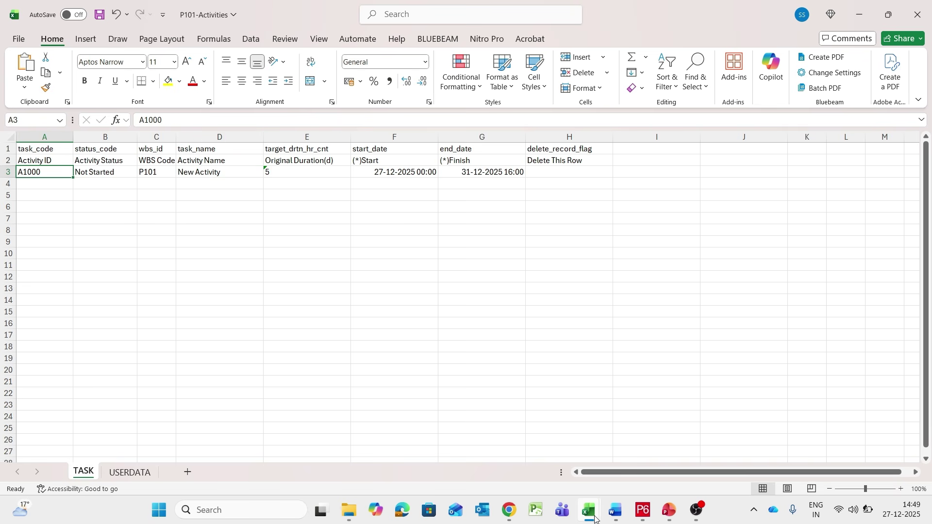
# Copy the activity names from Project Start to Project Finish in Book1 into P101-Activities from cell D3, and widen the Activity Name column.
pyautogui.moveTo(595, 518)
pyautogui.click(633, 464)
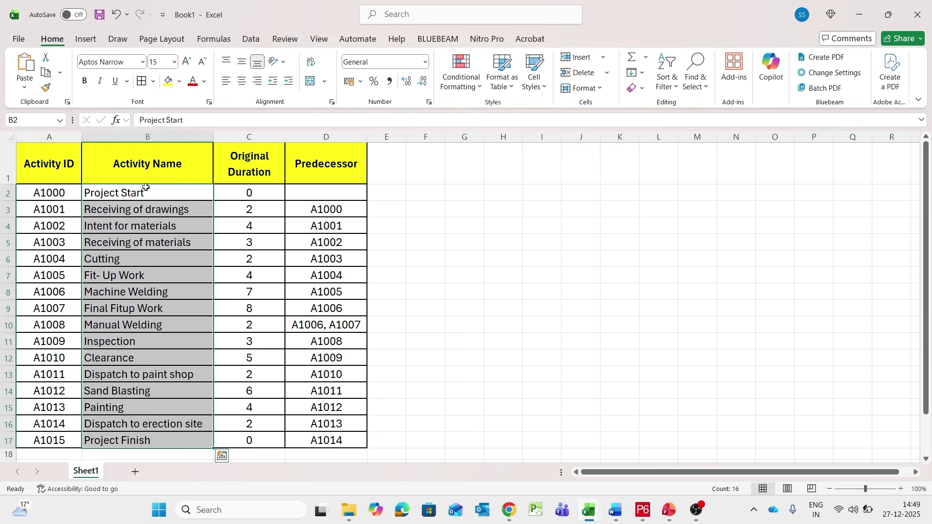
pyautogui.moveTo(154, 191); pyautogui.dragTo(166, 395)
pyautogui.hotkey('ctrl', 'c')
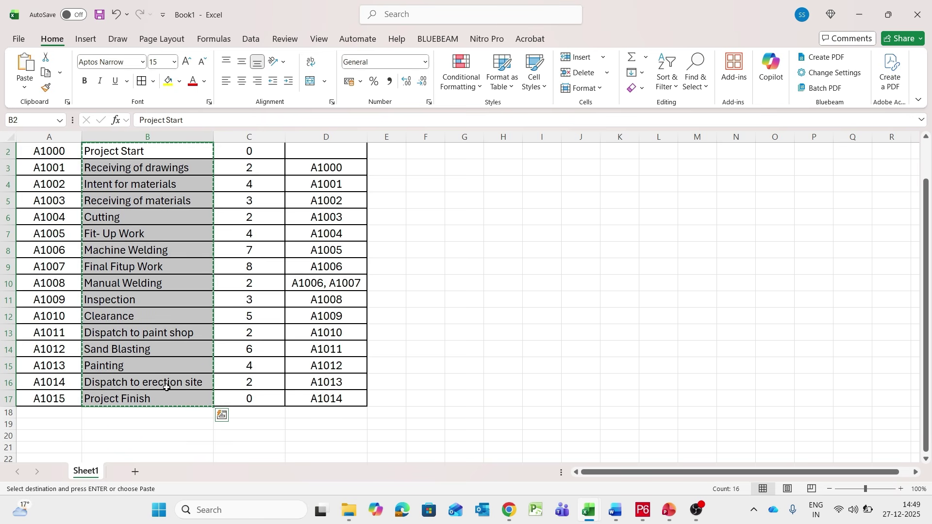
pyautogui.scroll(1, 182, 374)
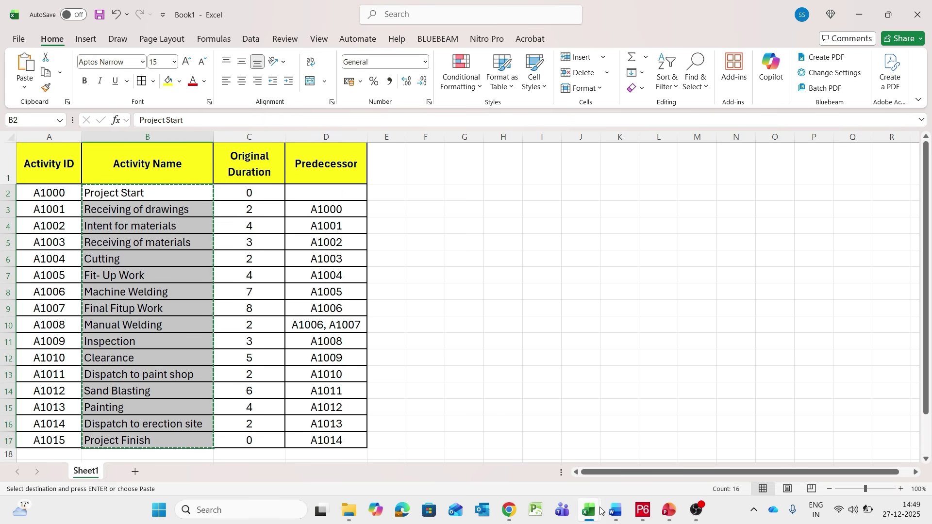
pyautogui.moveTo(589, 509)
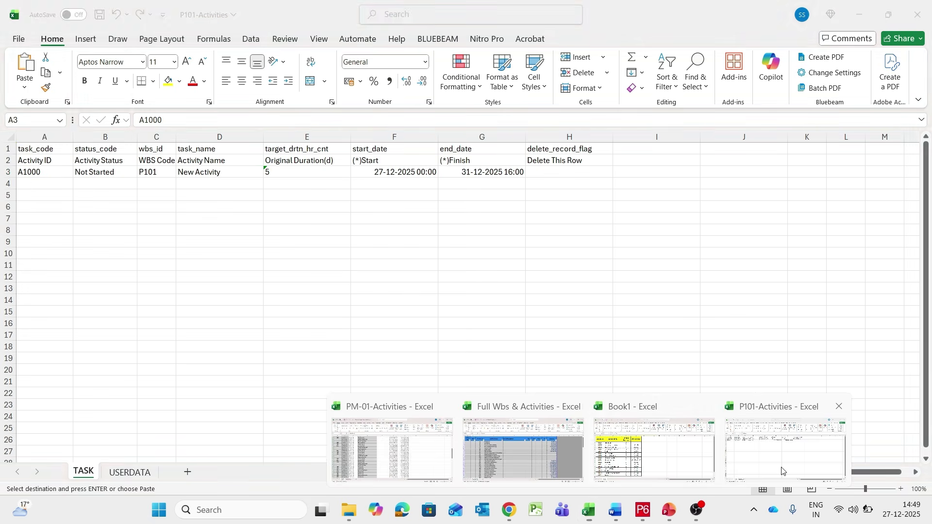
pyautogui.click(785, 452)
pyautogui.click(208, 169)
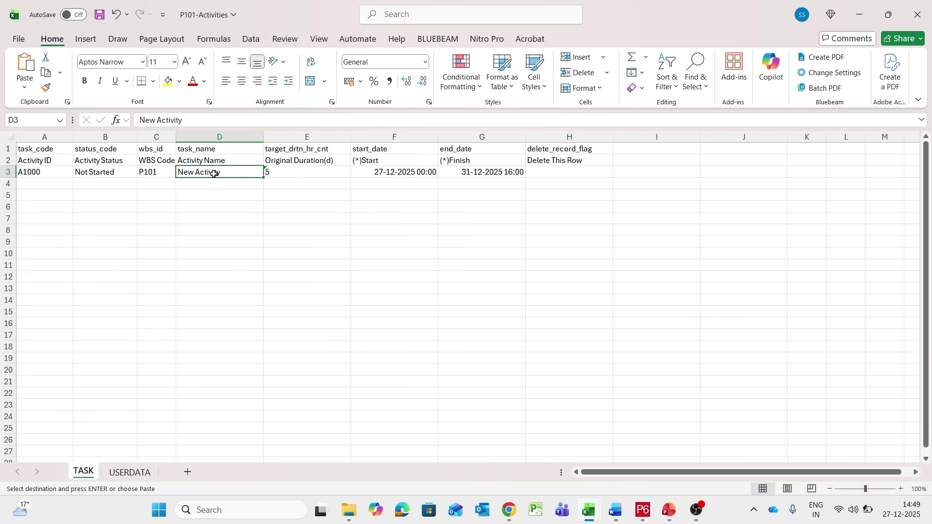
pyautogui.hotkey('ctrl', 'v')
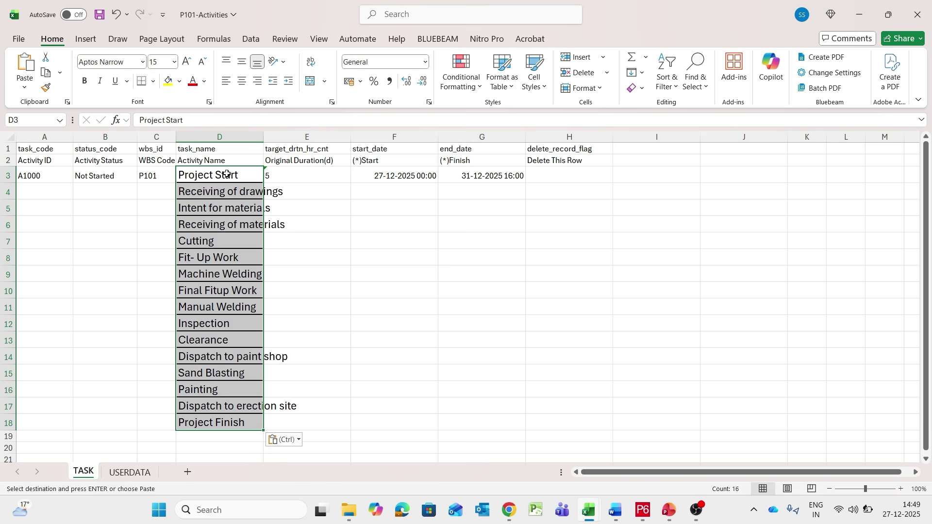
pyautogui.moveTo(264, 136); pyautogui.dragTo(304, 136)
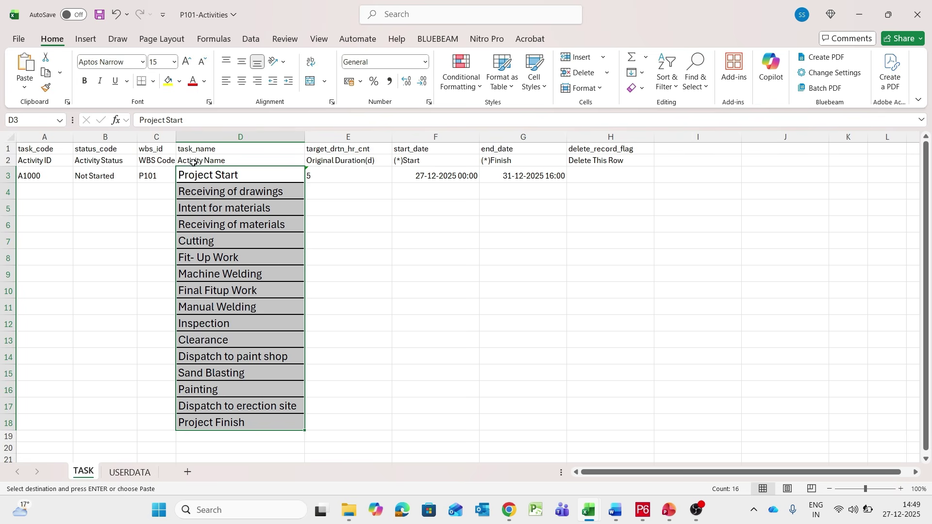
# Copy the activity IDs A1000 to A1015 from Book1 into the Activity ID column of P101-Activities, starting at cell A3.
pyautogui.click(55, 160)
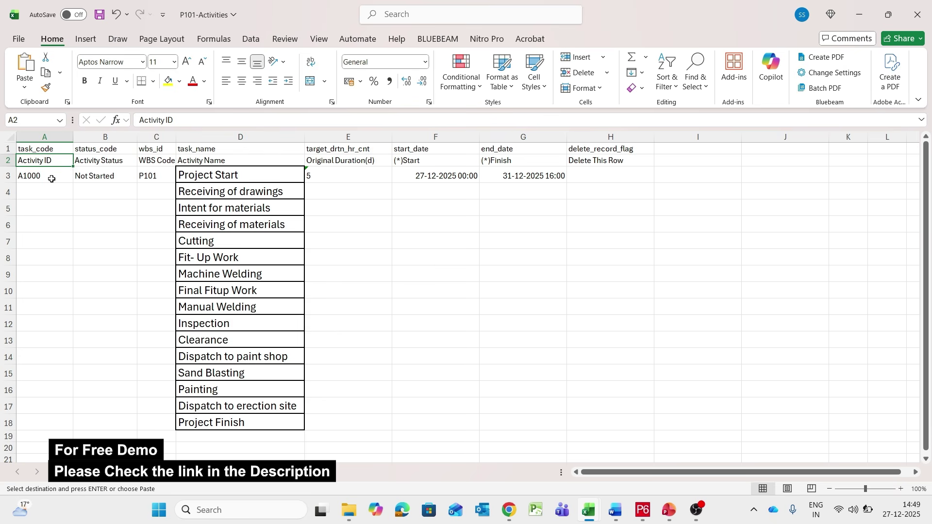
pyautogui.click(52, 179)
pyautogui.moveTo(590, 516)
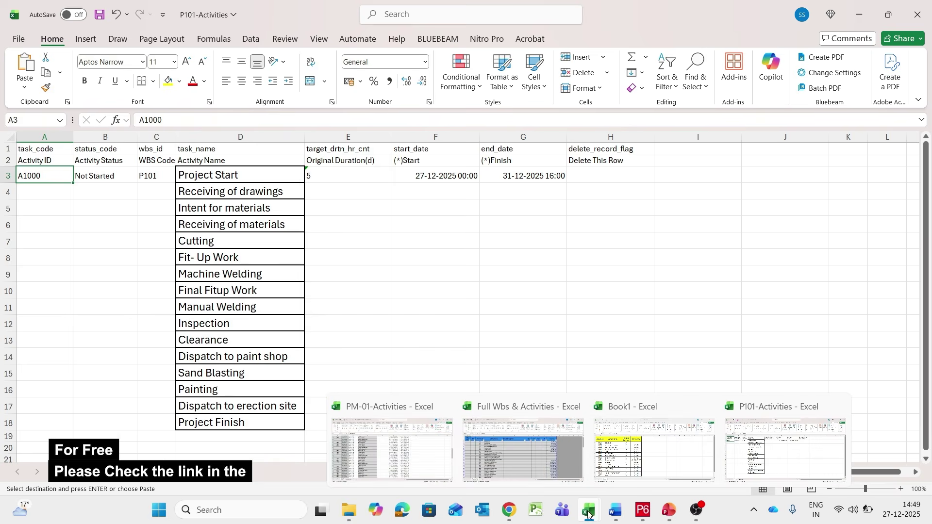
pyautogui.click(626, 473)
pyautogui.moveTo(42, 193); pyautogui.dragTo(56, 405)
pyautogui.hotkey('ctrl', 'c')
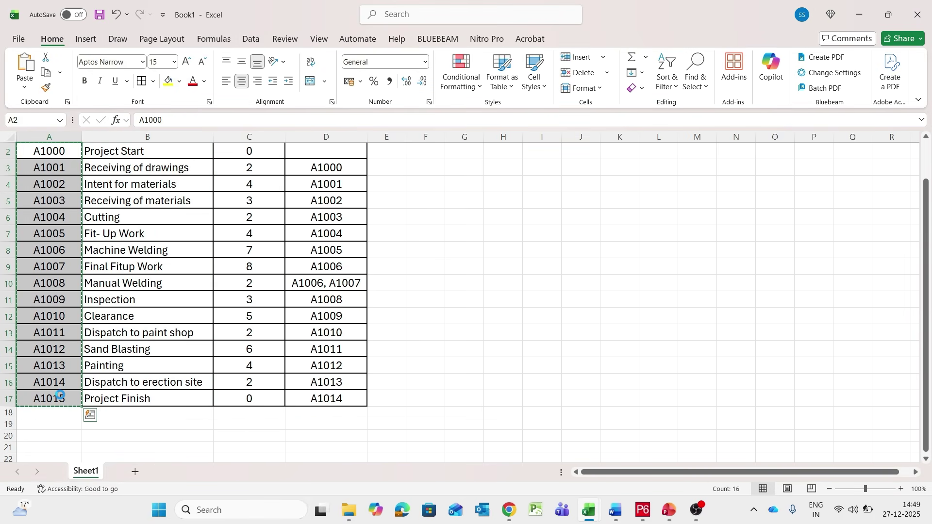
pyautogui.moveTo(592, 515)
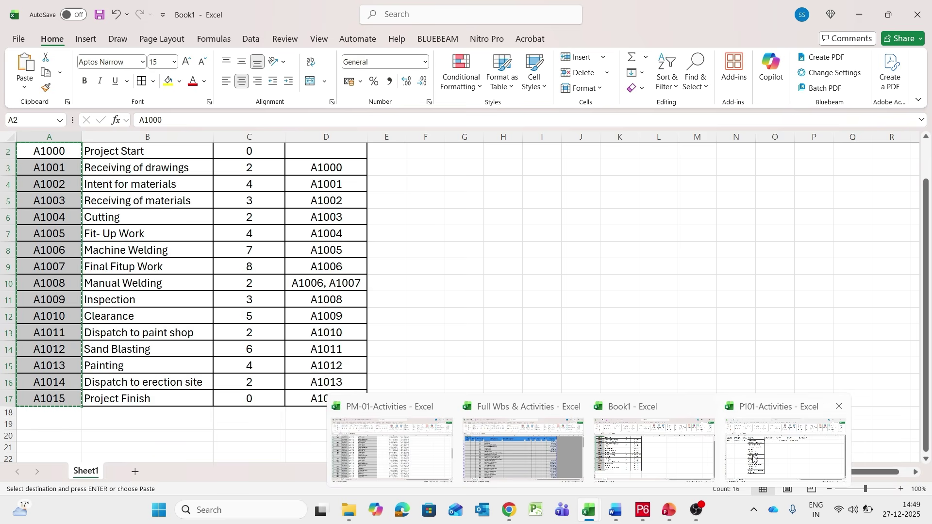
pyautogui.click(785, 449)
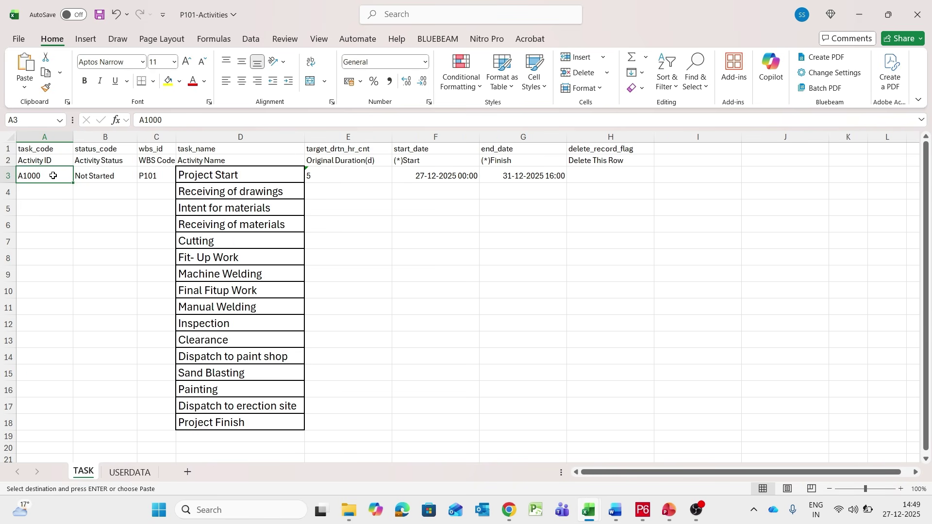
pyautogui.hotkey('ctrl', 'v')
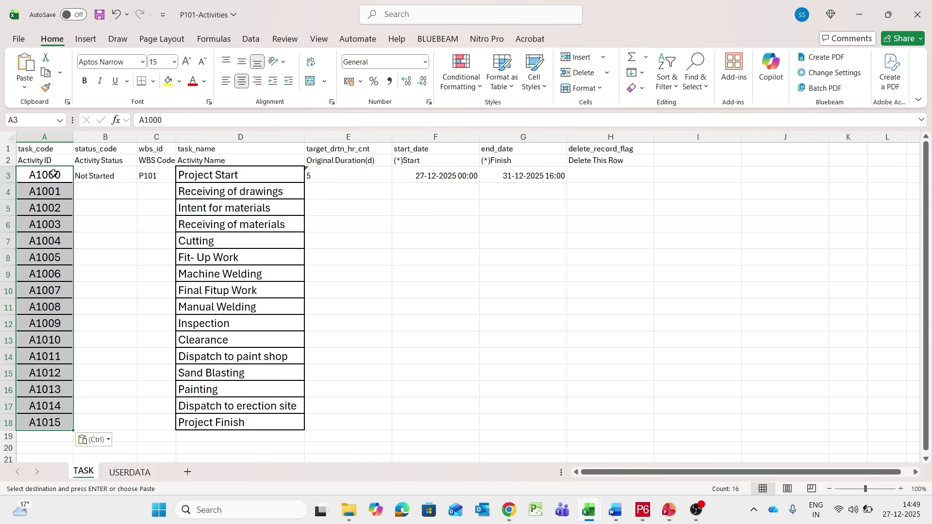
pyautogui.click(399, 263)
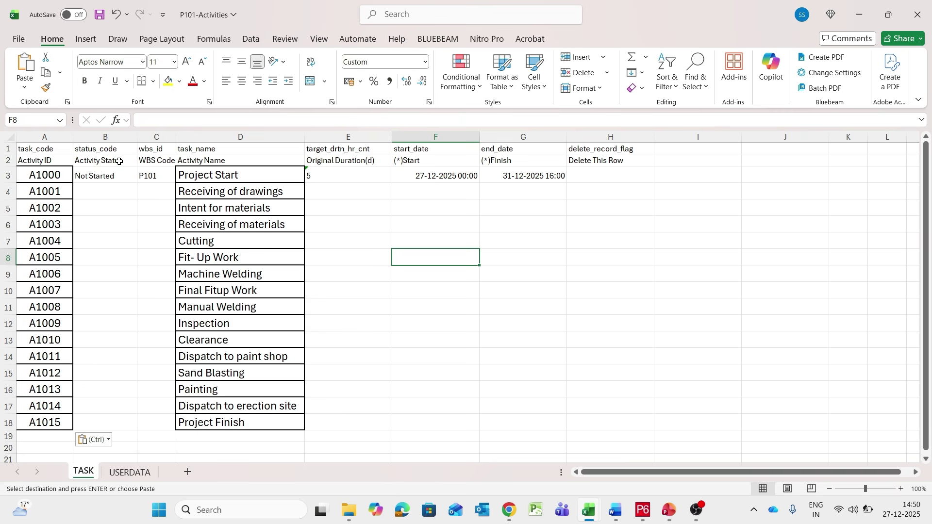
# Fill row 3's Not Started status, WBS code series P101 to P116, and start and finish dates down through row 18.
pyautogui.moveTo(100, 175); pyautogui.dragTo(179, 426)
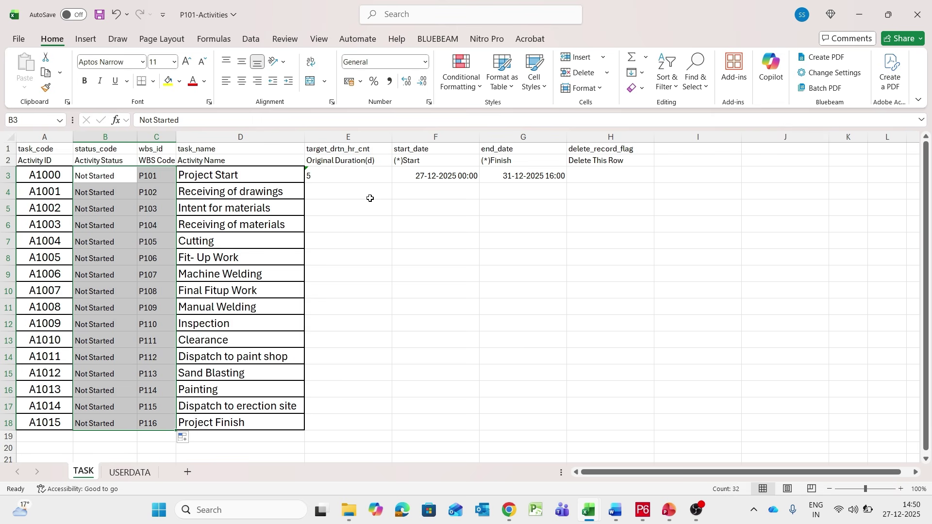
pyautogui.moveTo(420, 173); pyautogui.dragTo(568, 430)
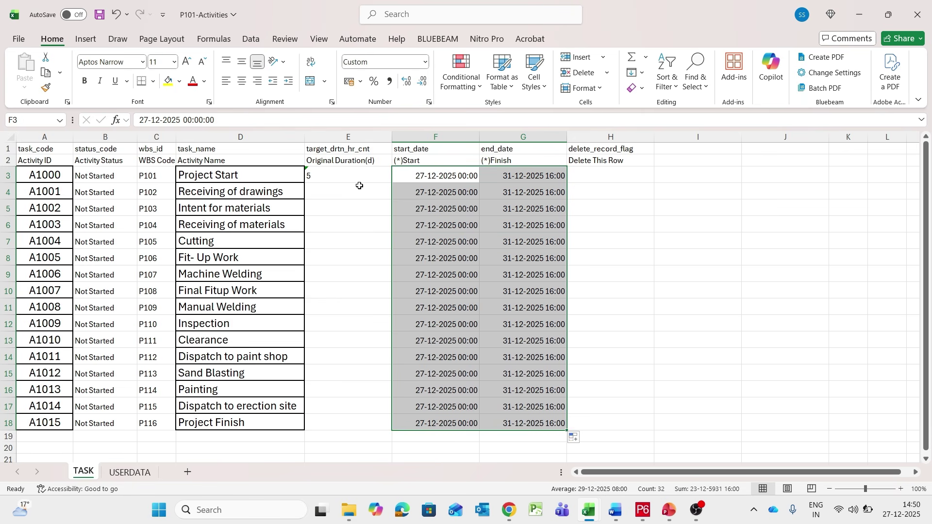
# Set the original duration of the Project Start activity to 0.
pyautogui.click(308, 179)
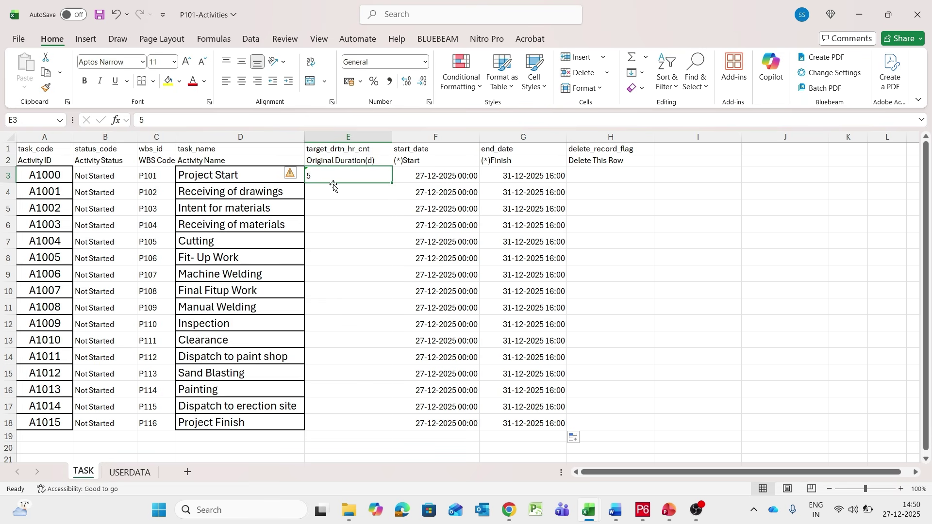
pyautogui.write('0')
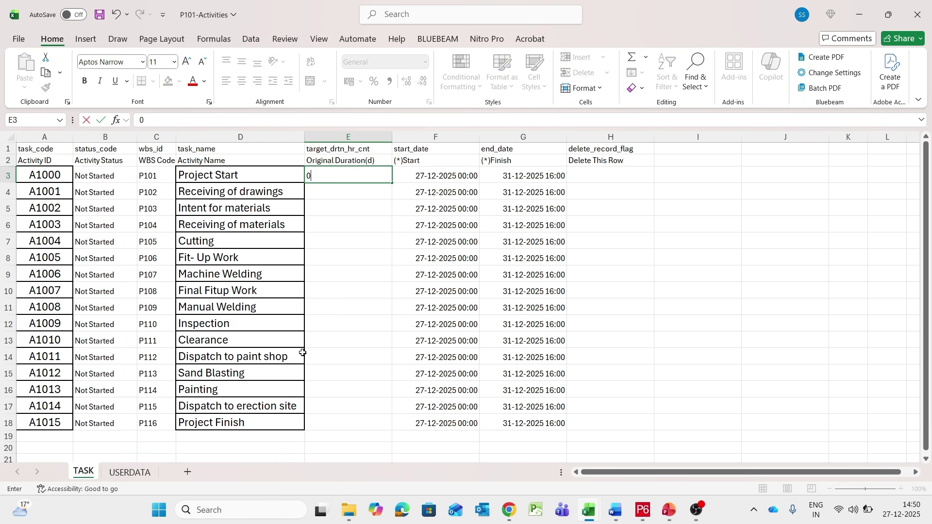
pyautogui.click(316, 425)
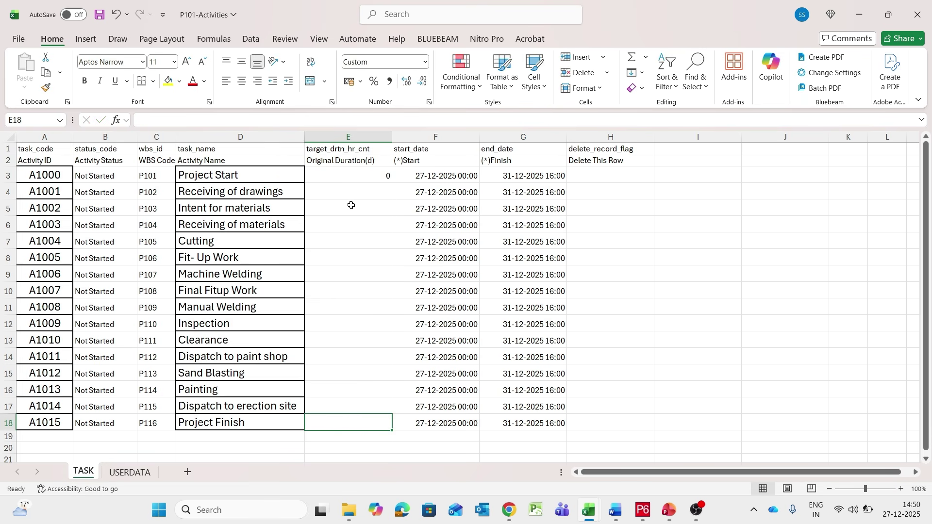
# Copy the original durations of all activities from Book1 into the Original Duration column of P101-Activities, starting at cell E3.
pyautogui.click(354, 181)
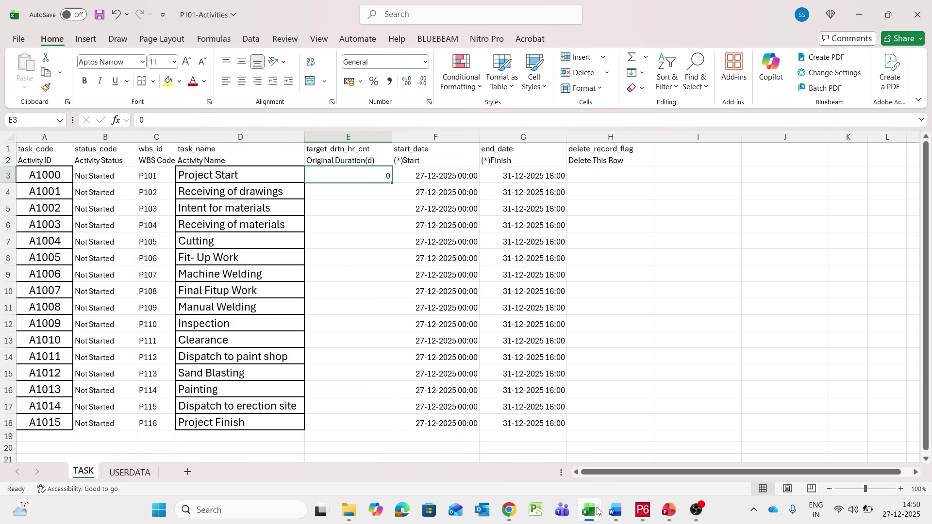
pyautogui.moveTo(589, 509)
pyautogui.moveTo(670, 462)
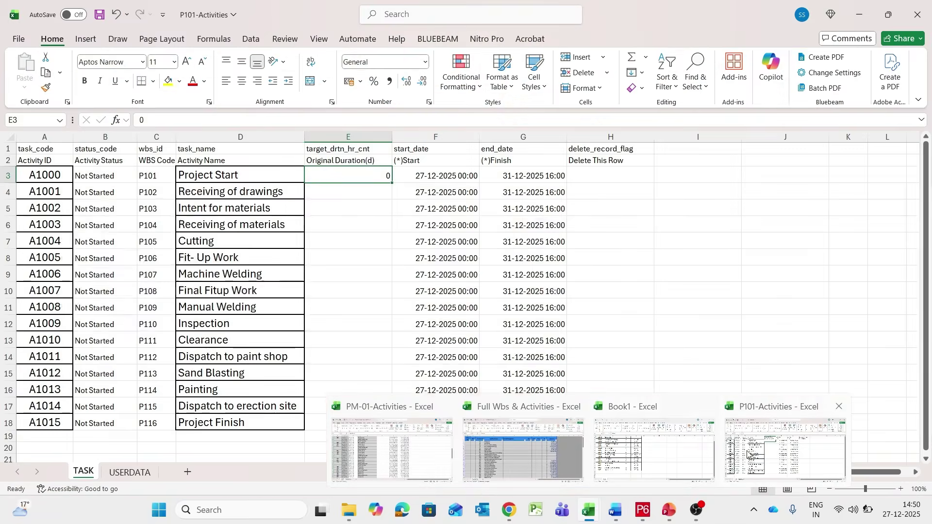
pyautogui.click(660, 461)
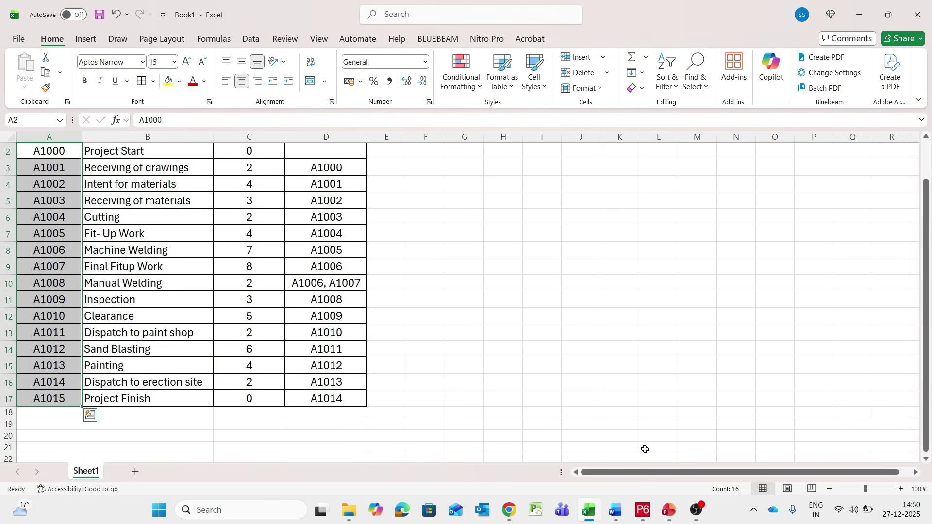
pyautogui.scroll(1, 199, 336)
pyautogui.moveTo(250, 193); pyautogui.dragTo(275, 436)
pyautogui.hotkey('ctrl', 'c')
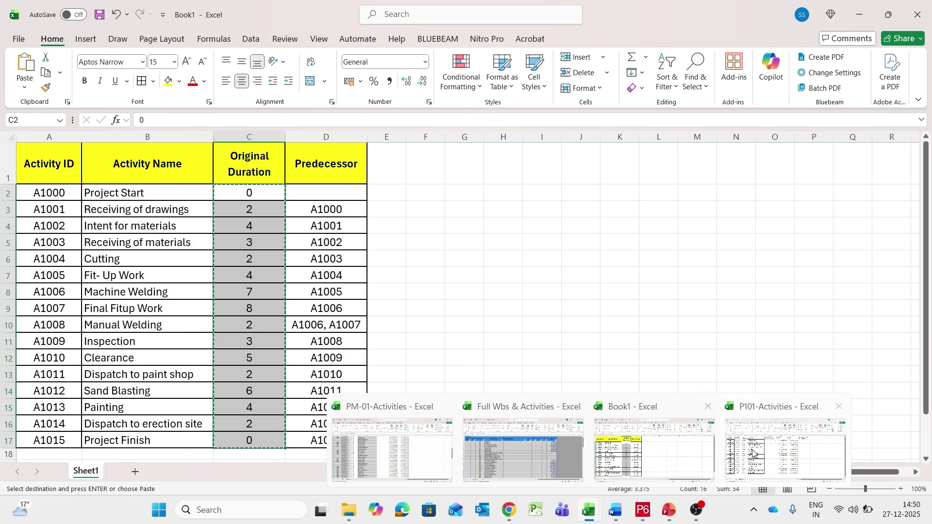
pyautogui.click(754, 453)
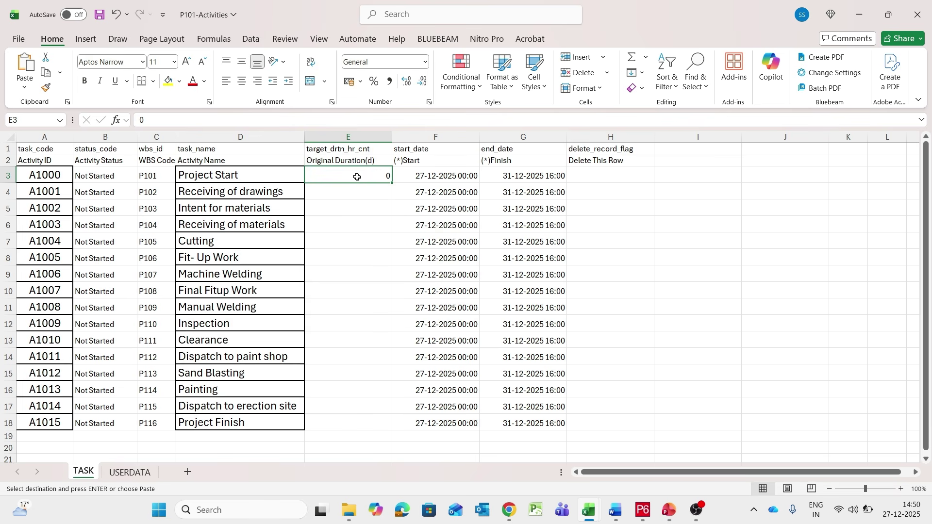
pyautogui.hotkey('ctrl', 'v')
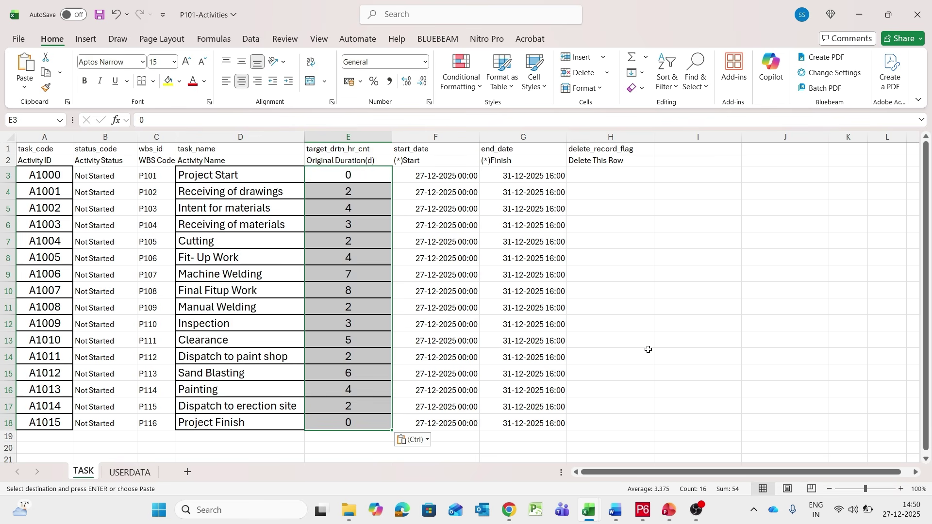
pyautogui.click(677, 358)
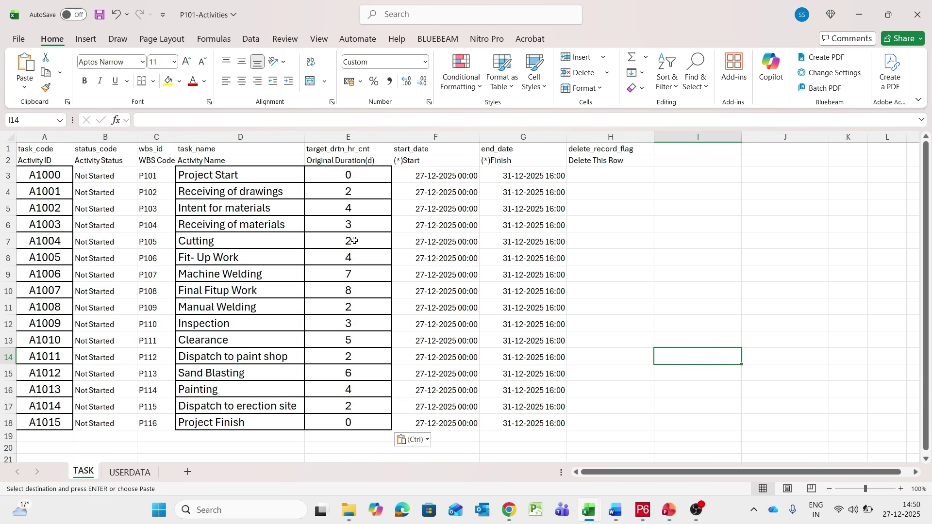
# Apply an outline border and heavier inside borders to the whole activity table, from A1 to H18.
pyautogui.moveTo(53, 178); pyautogui.dragTo(524, 340)
pyautogui.moveTo(59, 147); pyautogui.dragTo(599, 422)
pyautogui.rightClick(499, 267)
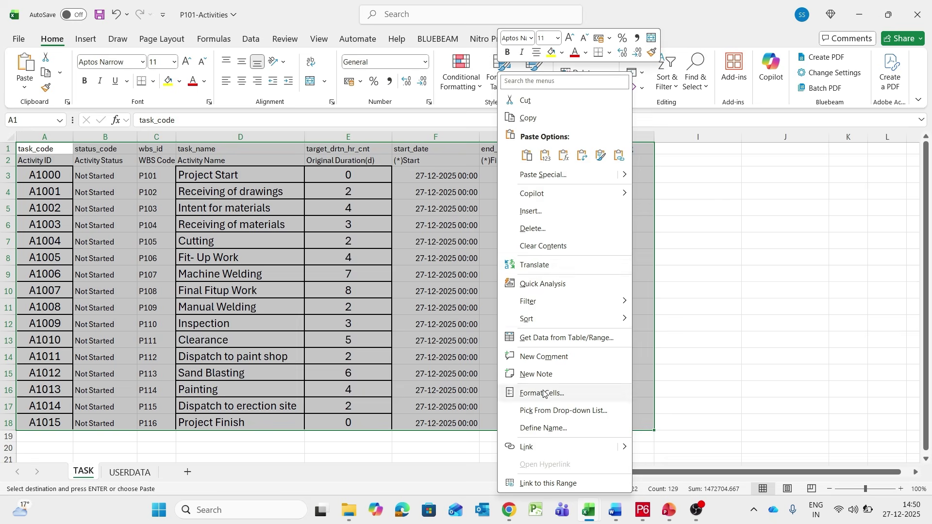
pyautogui.click(514, 392)
pyautogui.click(571, 257)
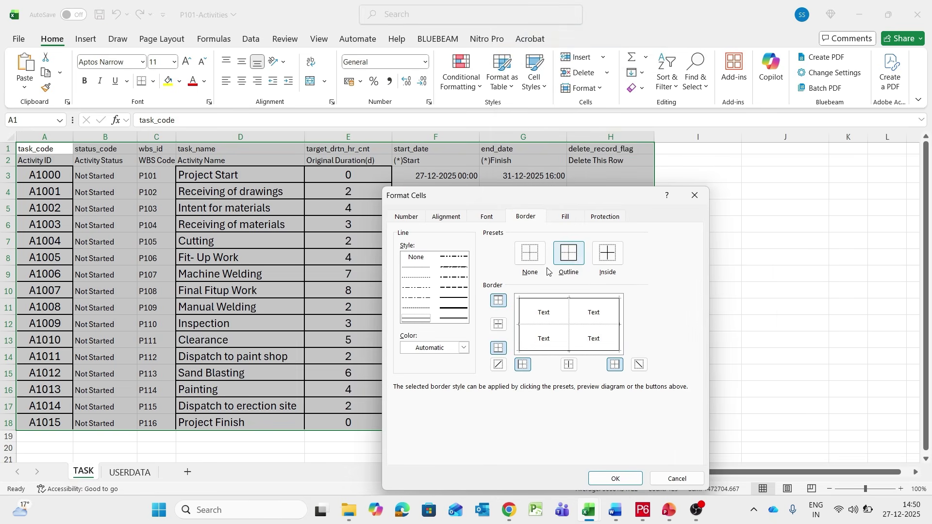
pyautogui.click(454, 308)
pyautogui.click(459, 298)
pyautogui.click(607, 253)
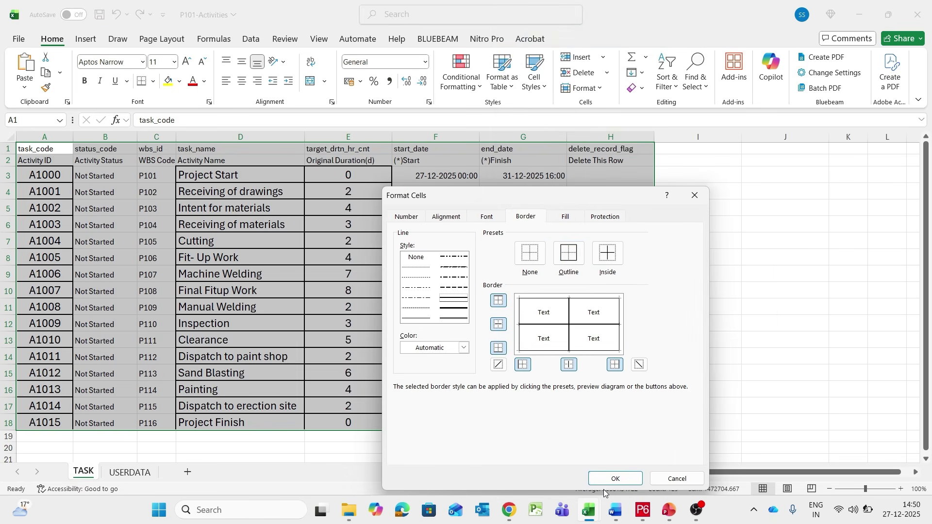
pyautogui.click(615, 479)
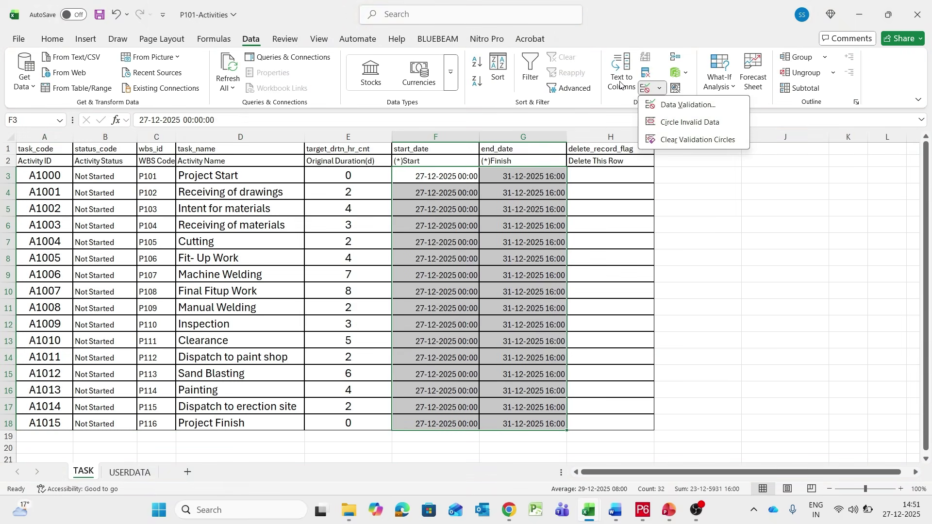
# Try to convert the start and finish dates in rows 3 to 18 together with Text to Columns.
pyautogui.click(620, 83)
pyautogui.click(469, 287)
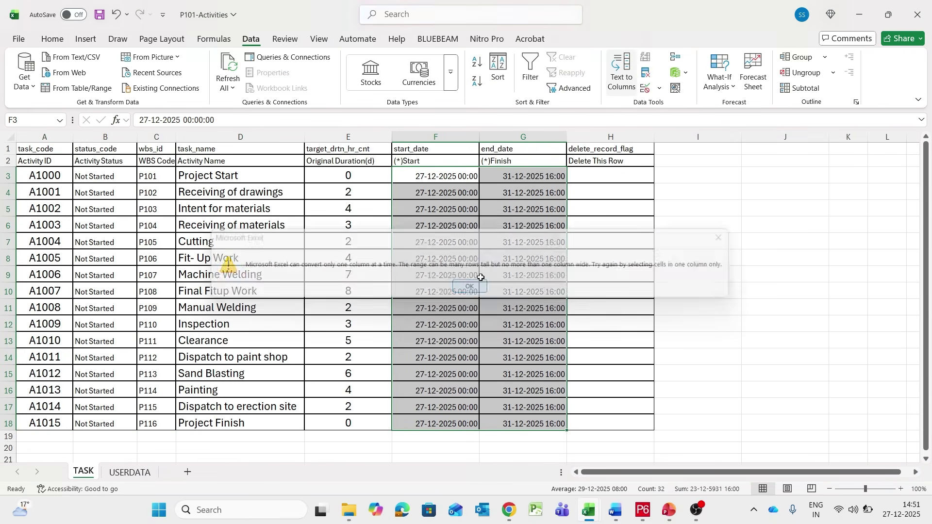
pyautogui.click(661, 208)
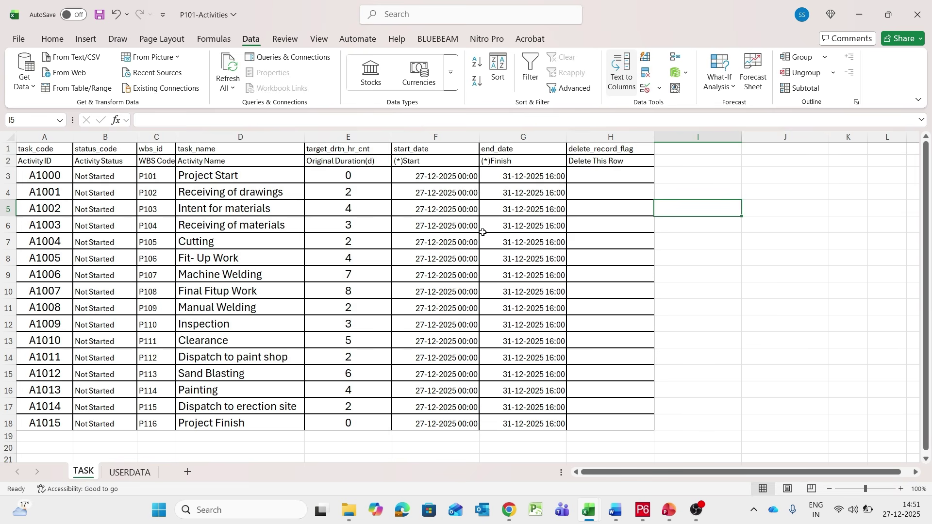
# Save and close the P101-Activities workbook, minimize Book1, and switch to Primavera P6.
pyautogui.click(100, 15)
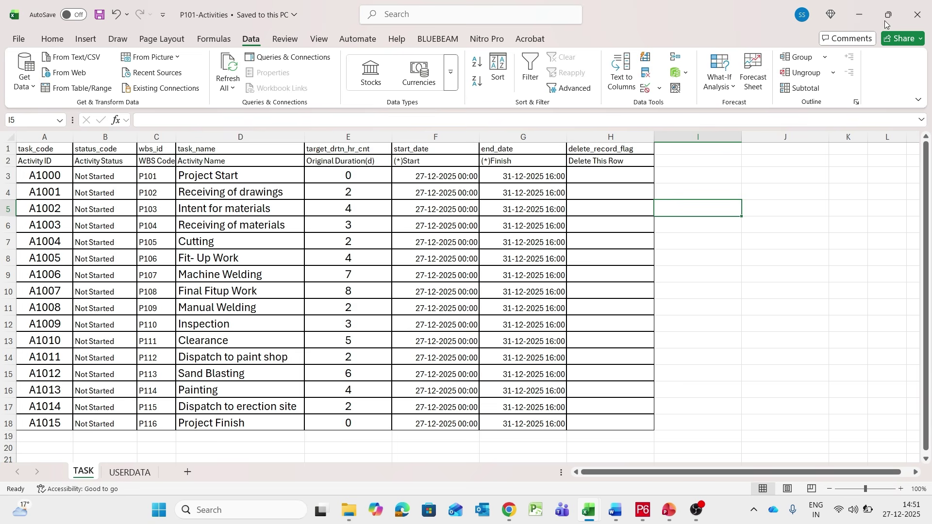
pyautogui.click(912, 20)
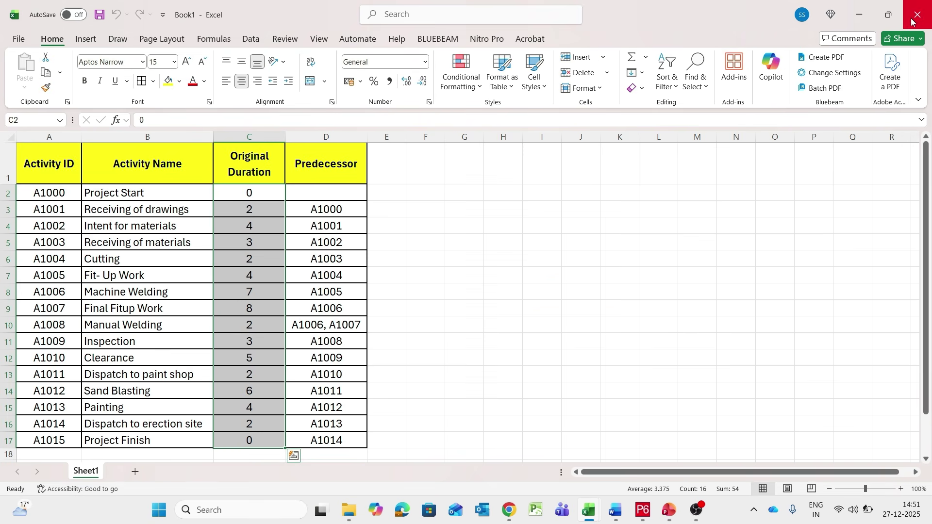
pyautogui.click(858, 15)
pyautogui.click(644, 509)
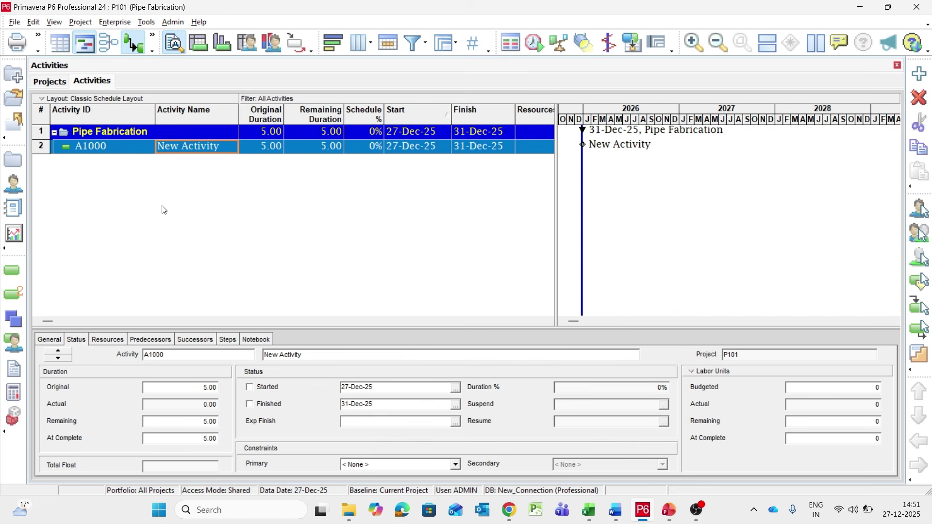
# Start an import in Spreadsheet (XLSX) format and choose the P101-Activities file from the Desktop as its source.
pyautogui.click(14, 22)
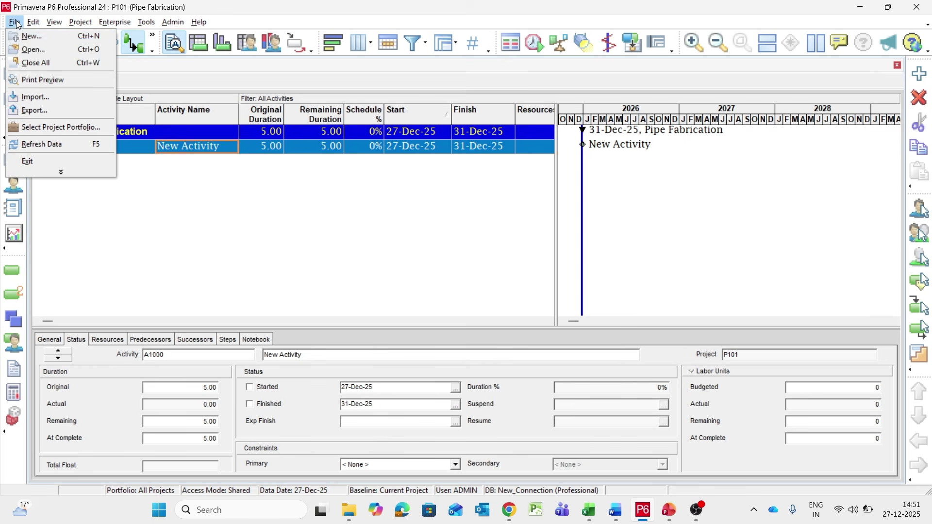
pyautogui.click(36, 97)
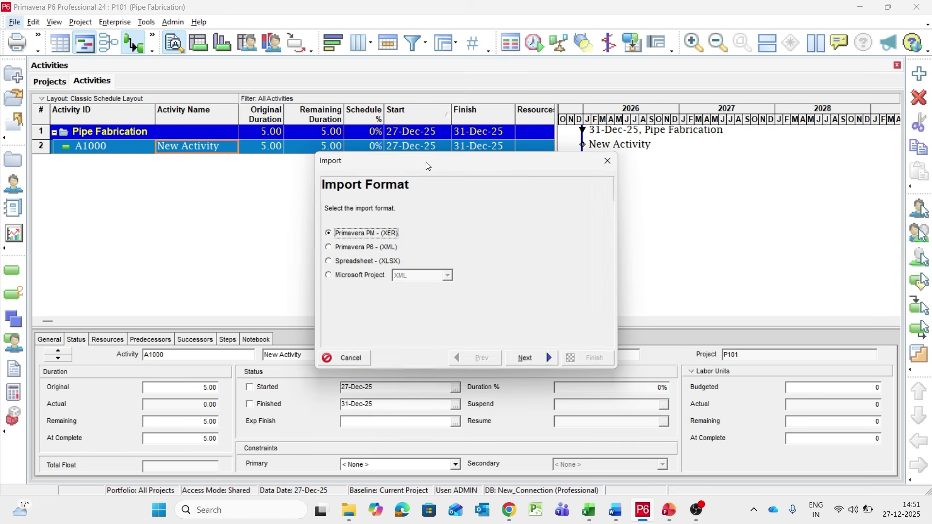
pyautogui.click(334, 262)
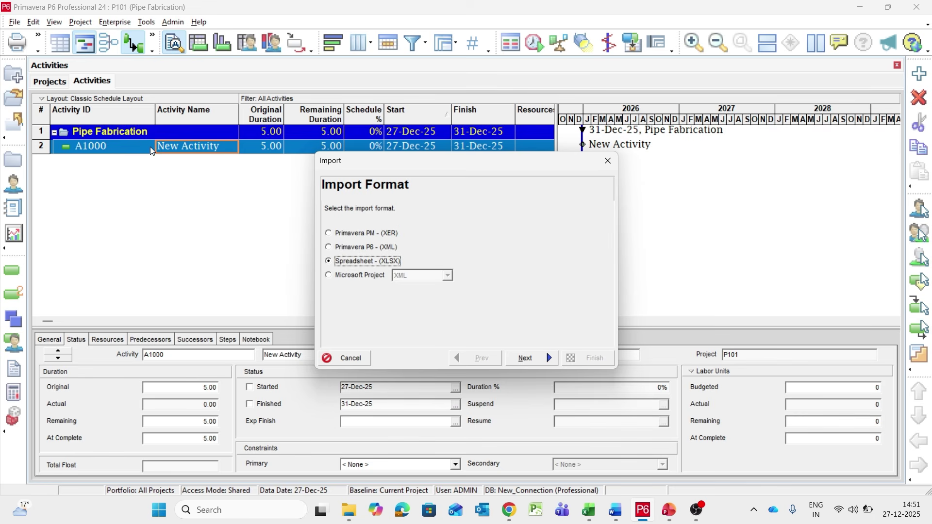
pyautogui.click(524, 359)
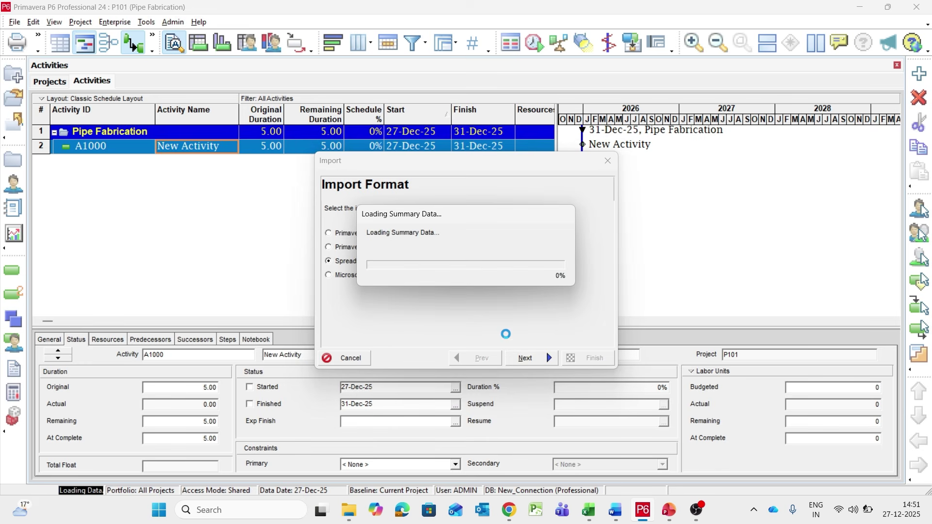
pyautogui.click(533, 289)
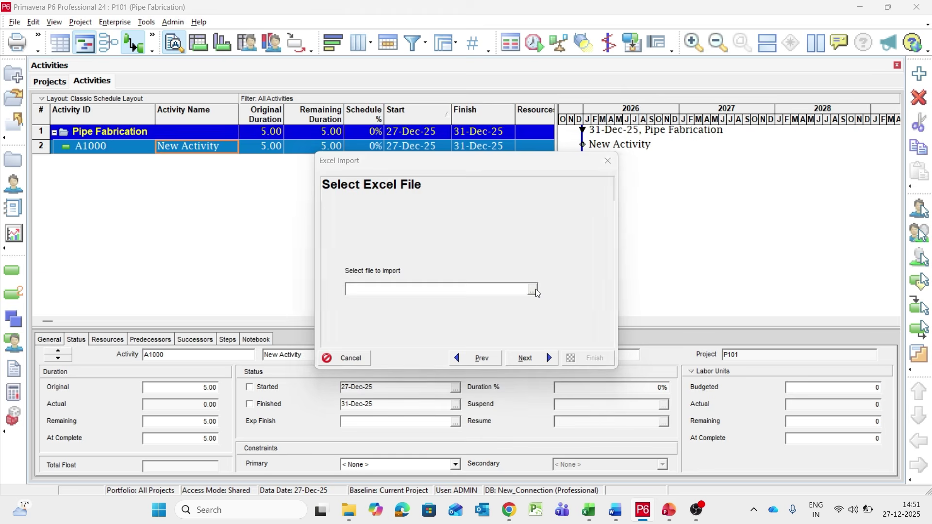
pyautogui.click(328, 175)
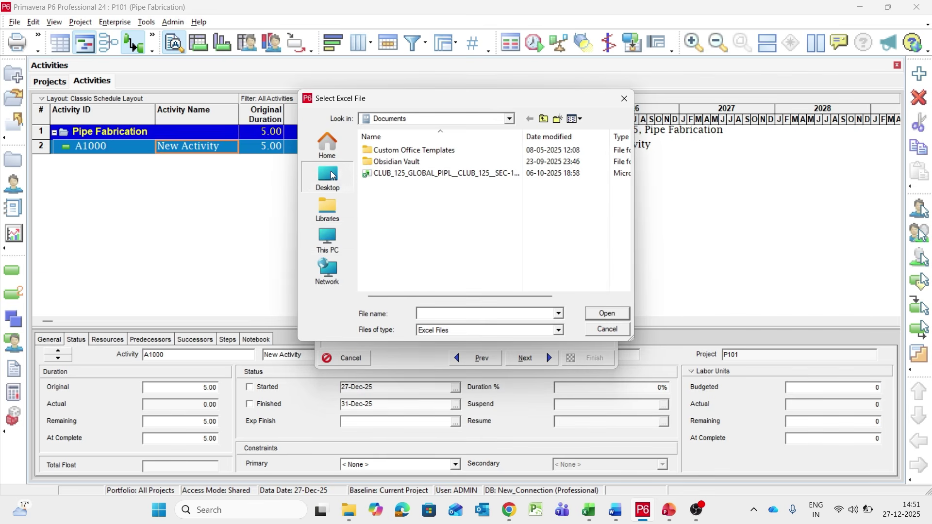
pyautogui.scroll(-10, 470, 238)
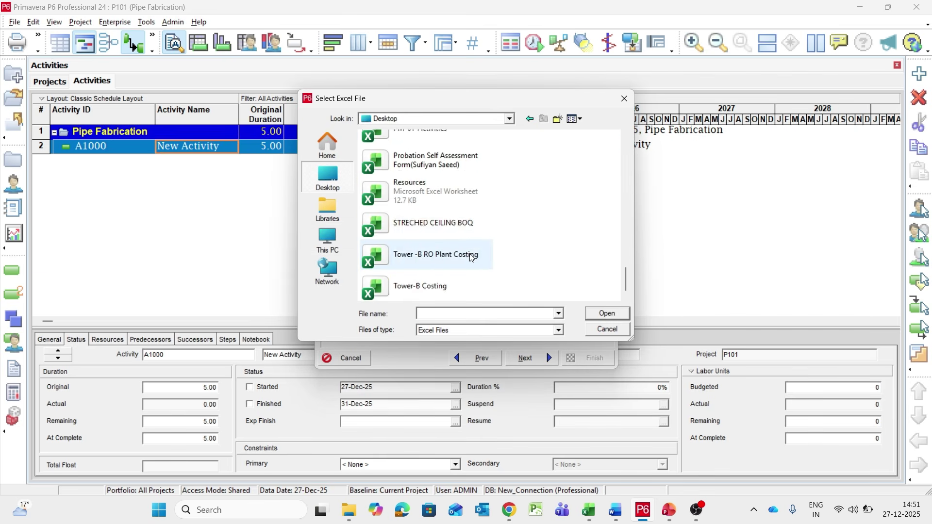
pyautogui.scroll(5, 452, 272)
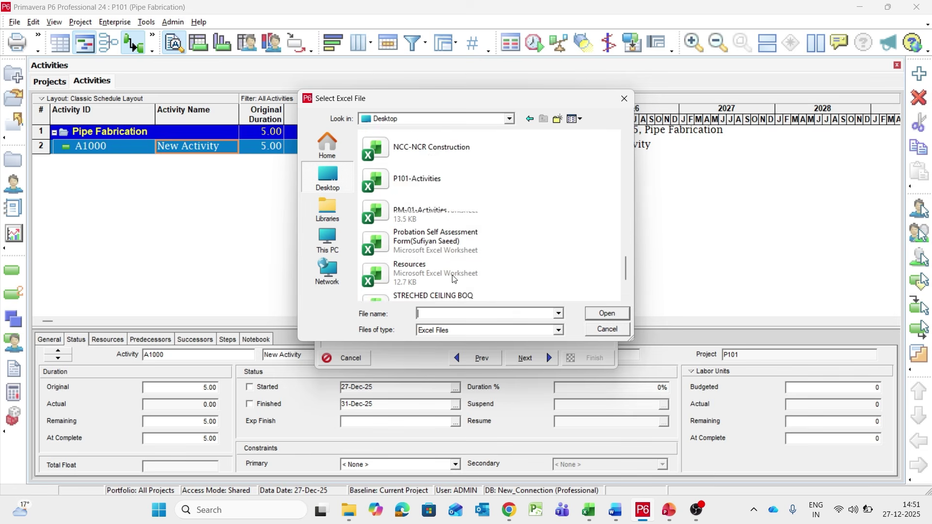
pyautogui.click(437, 260)
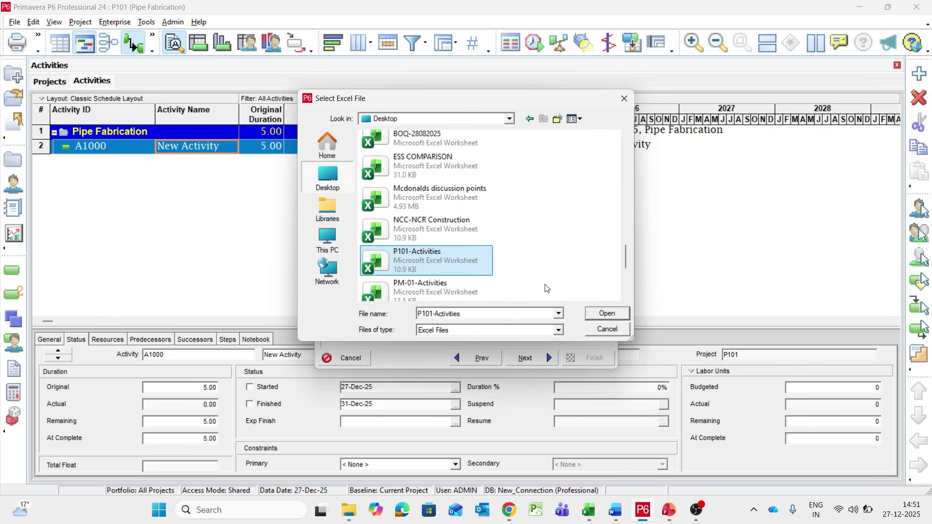
pyautogui.click(607, 314)
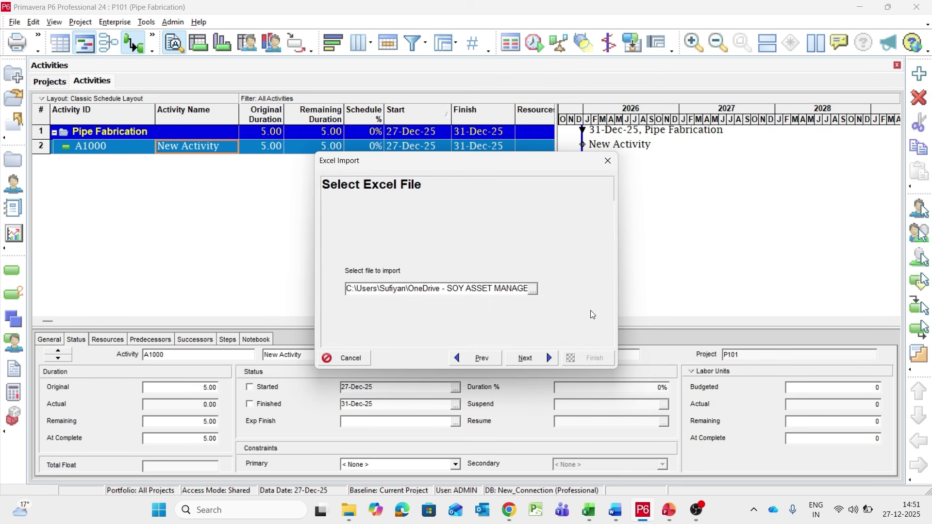
# Set the Pipe Fabrication project P101 as the existing project that the import updates.
pyautogui.click(517, 359)
pyautogui.click(522, 271)
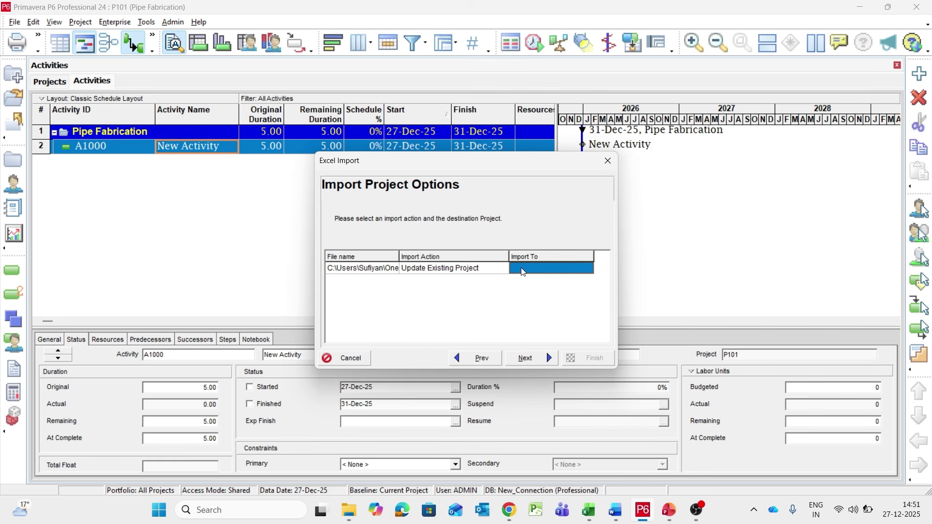
pyautogui.click(588, 271)
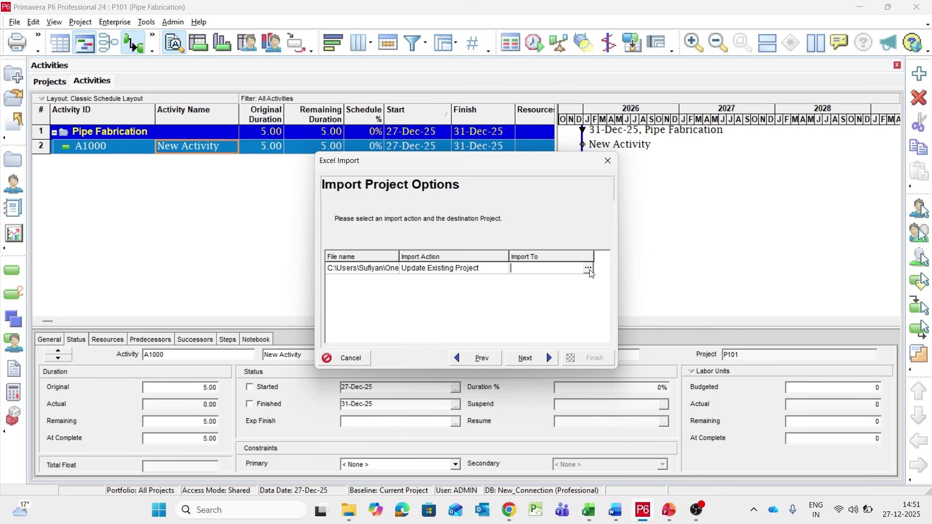
pyautogui.click(588, 270)
pyautogui.doubleClick(156, 165)
pyautogui.click(525, 358)
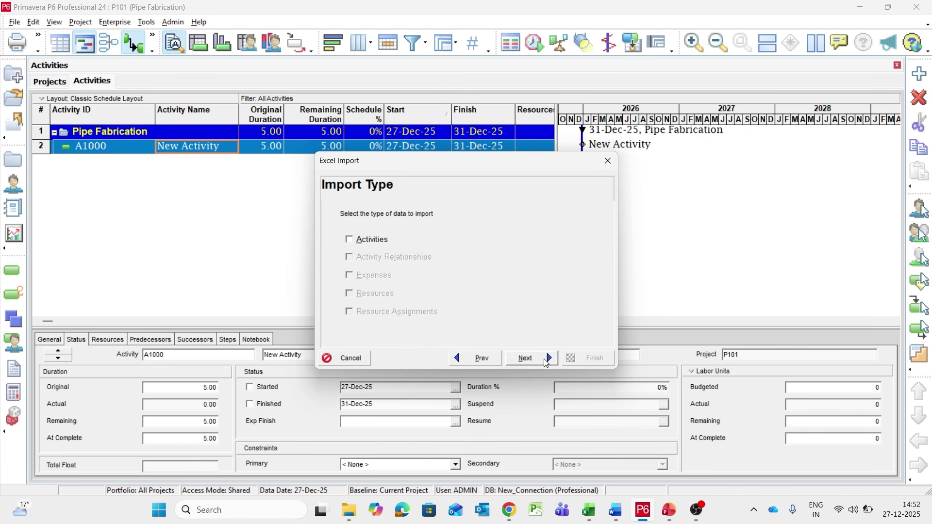
# Choose Activities as the data type, run the import, and close its result.
pyautogui.click(365, 241)
pyautogui.click(543, 360)
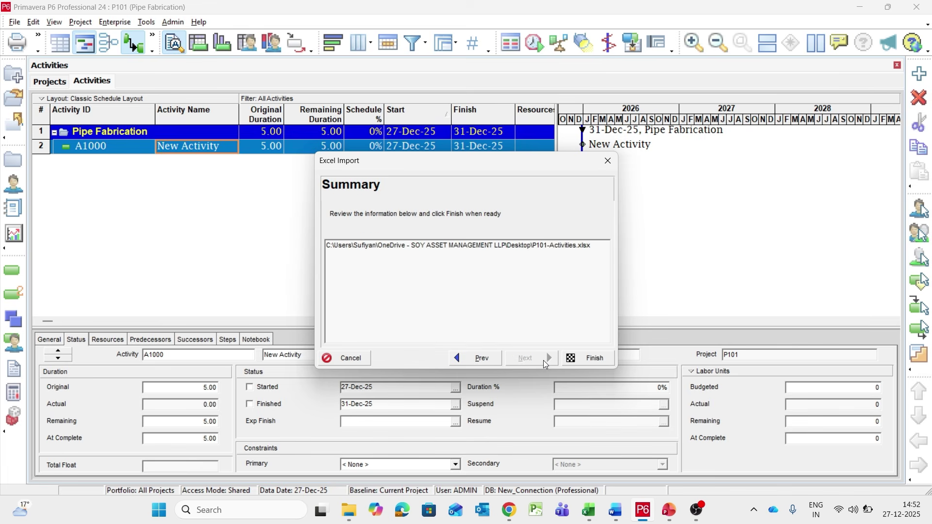
pyautogui.click(597, 360)
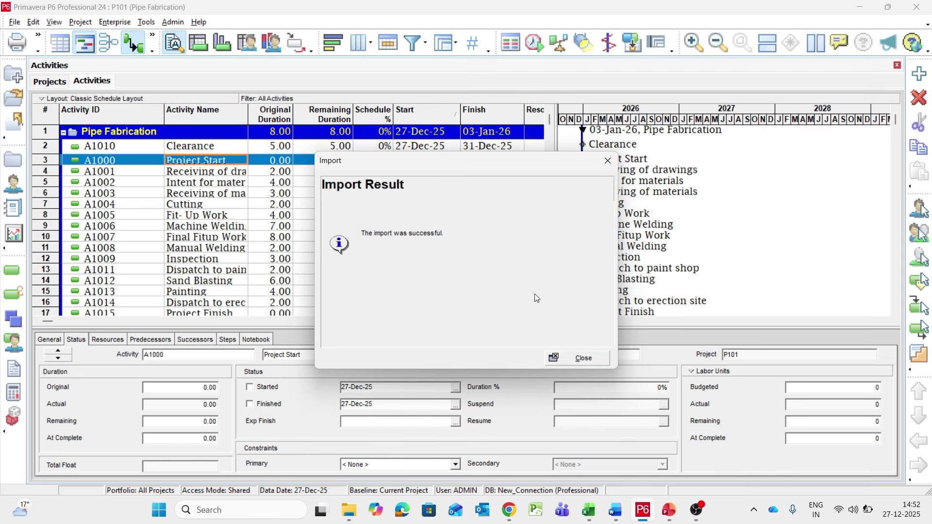
pyautogui.click(580, 358)
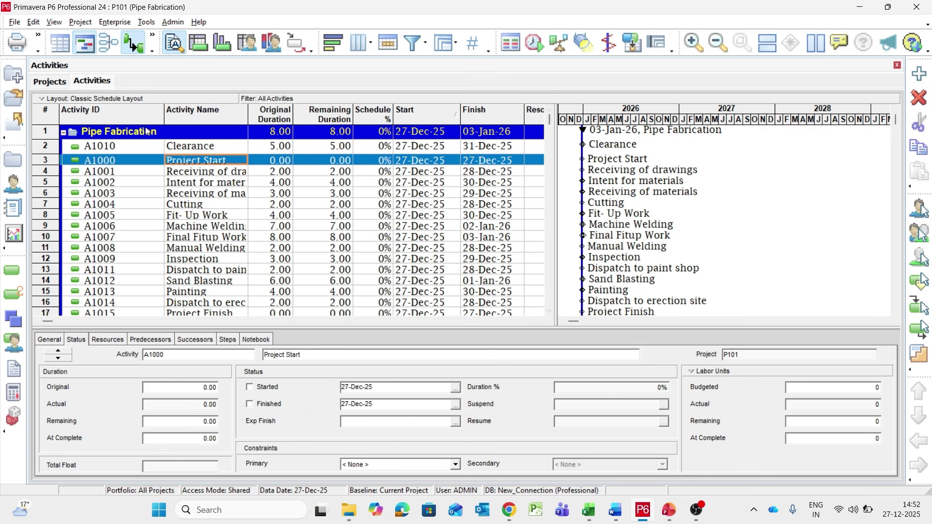
# Narrow the Activity ID column, give the activity table more height, and sort the activities by Activity ID in ascending order.
pyautogui.moveTo(163, 118); pyautogui.dragTo(134, 120)
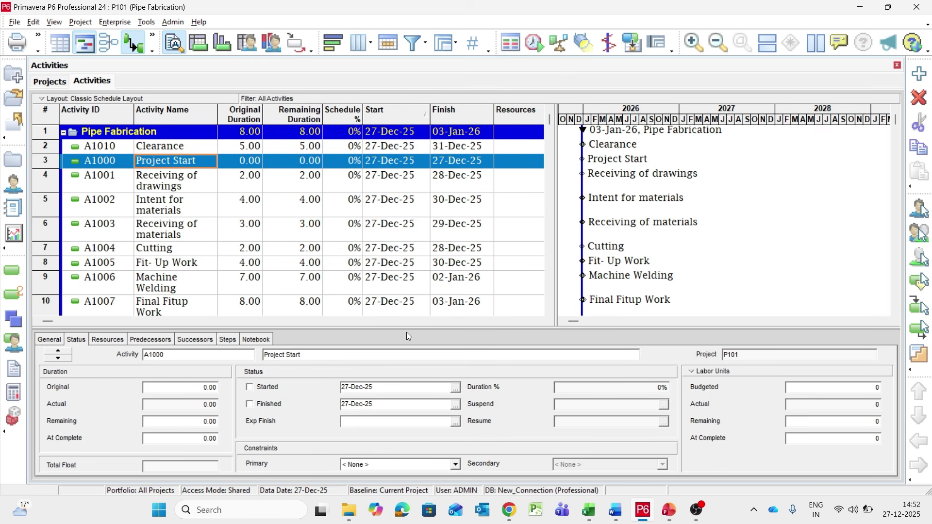
pyautogui.moveTo(407, 332); pyautogui.dragTo(420, 403)
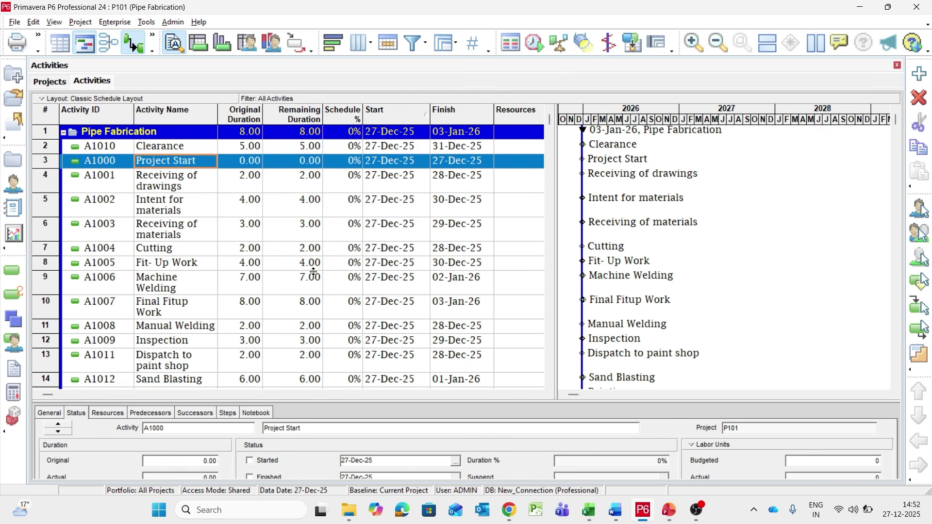
pyautogui.scroll(-2, 321, 279)
pyautogui.scroll(2, 339, 292)
pyautogui.moveTo(136, 121); pyautogui.dragTo(147, 120)
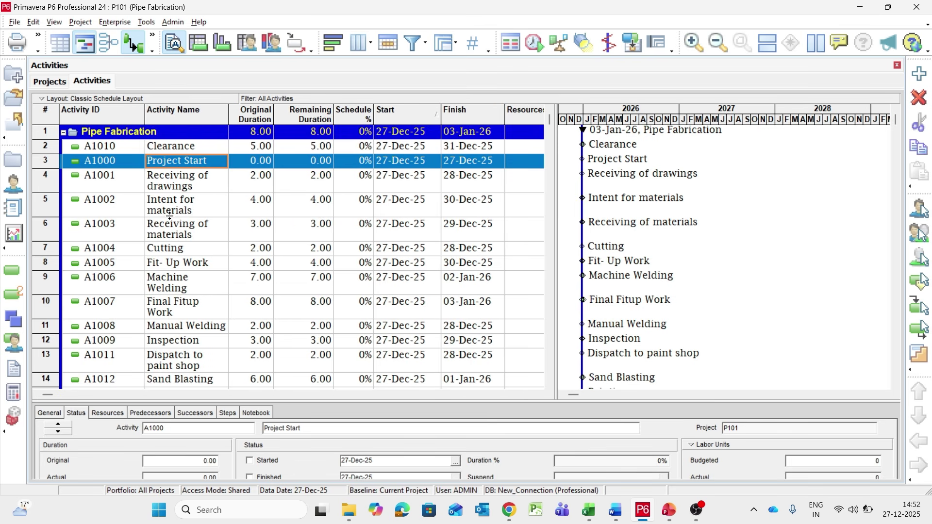
pyautogui.click(129, 123)
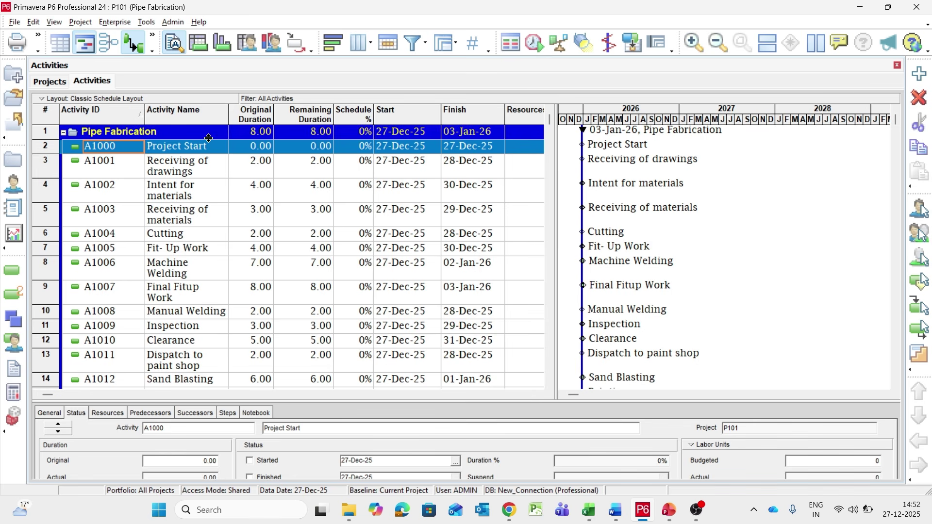
# Widen the Activity Name column and enlarge the activity table until every activity down to Project Finish fits.
pyautogui.moveTo(229, 108); pyautogui.dragTo(246, 110)
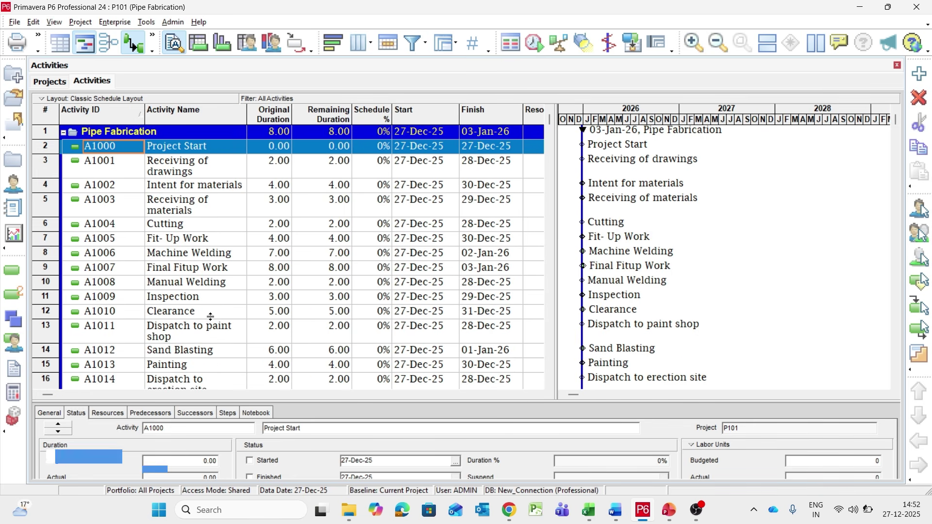
pyautogui.moveTo(416, 401); pyautogui.dragTo(426, 452)
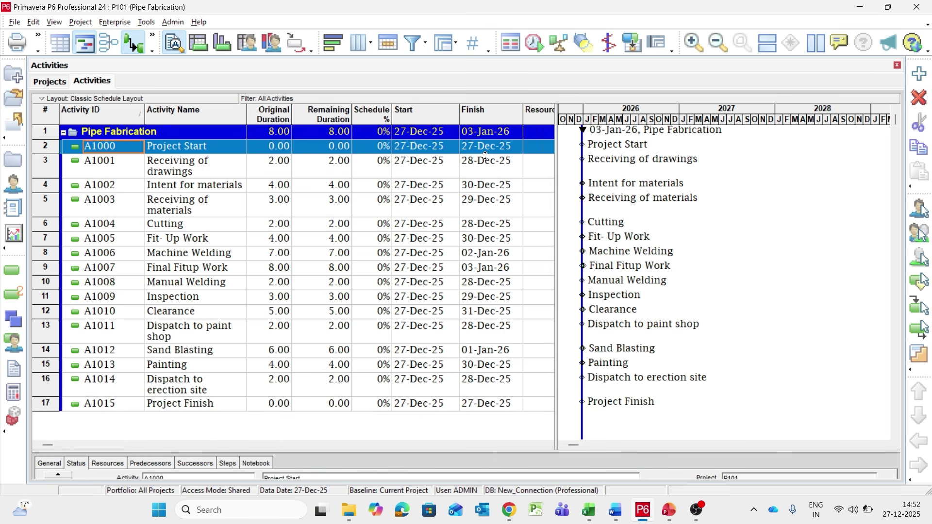
pyautogui.moveTo(557, 120); pyautogui.dragTo(540, 131)
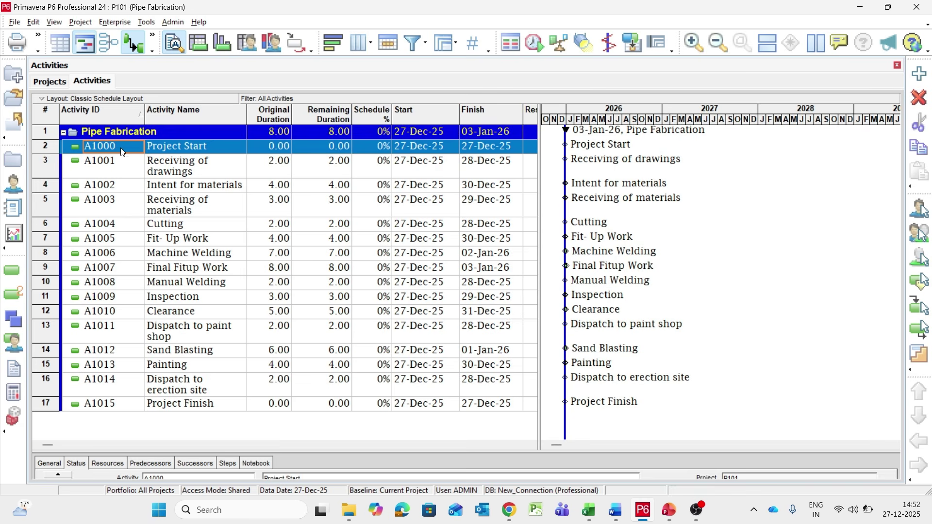
# Renumber the IDs of all activities from Project Start to Project Finish by auto-number with prefix P, suffix 1000 and increment 10.
pyautogui.click(122, 171)
pyautogui.click(120, 148)
pyautogui.keyDown('shift'); pyautogui.click(117, 406); pyautogui.keyUp('shift')
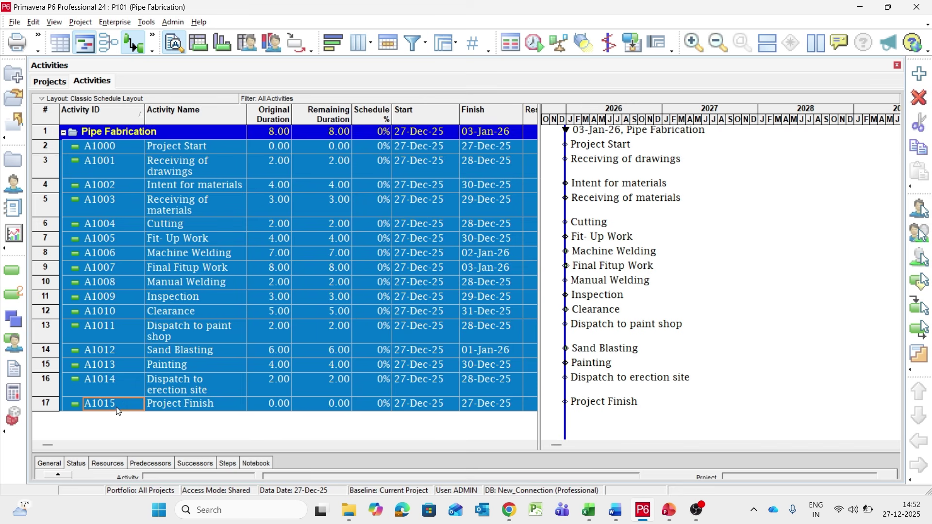
pyautogui.rightClick(117, 231)
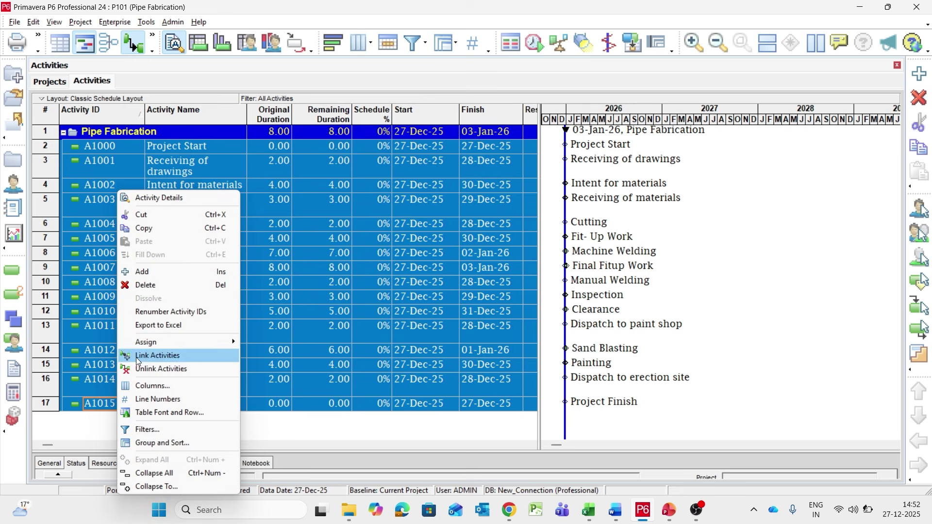
pyautogui.click(163, 313)
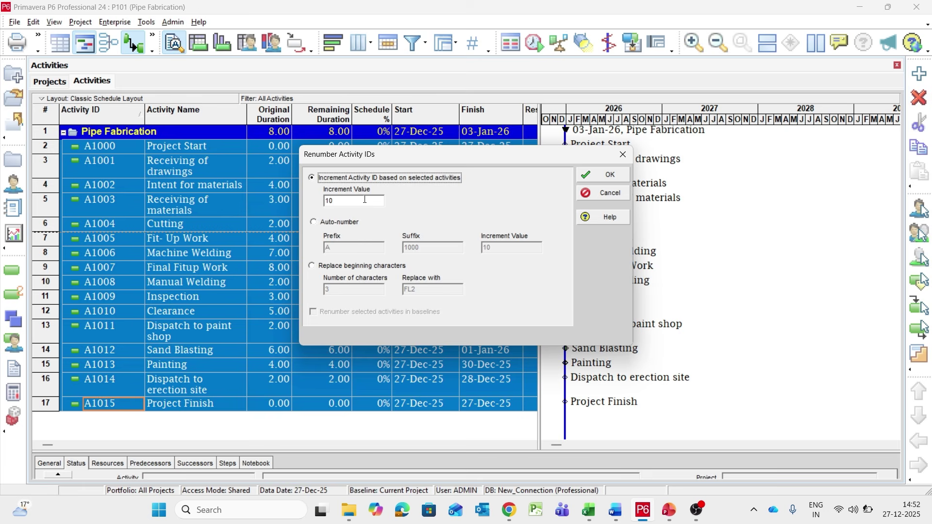
pyautogui.click(320, 224)
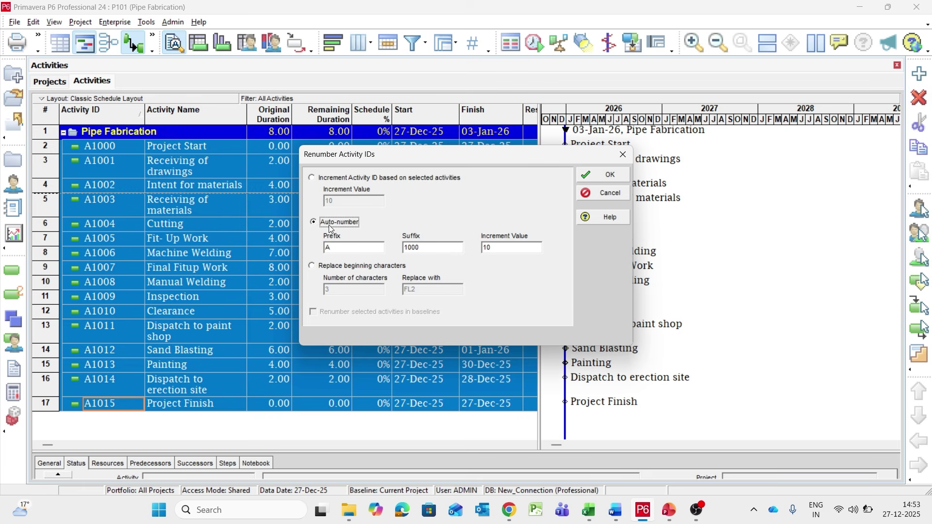
pyautogui.click(340, 249)
pyautogui.write('P')
pyautogui.click(614, 175)
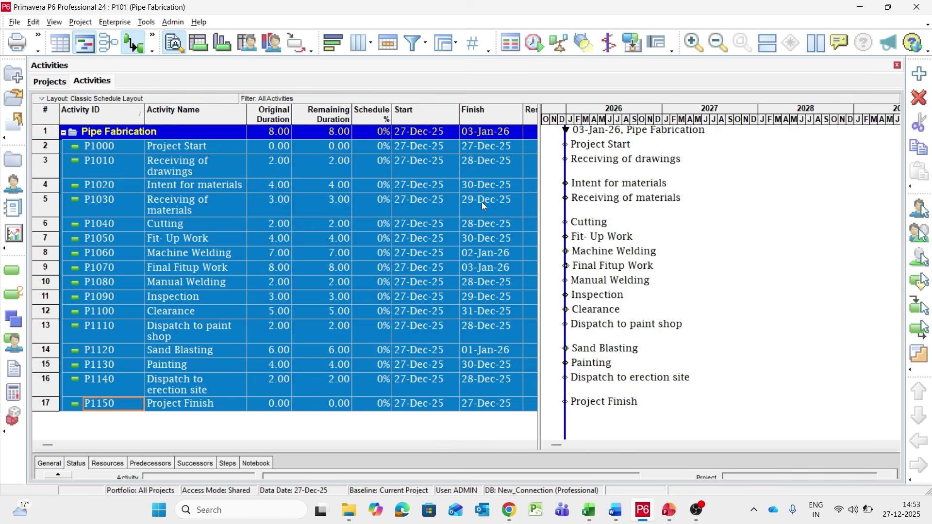
pyautogui.click(139, 433)
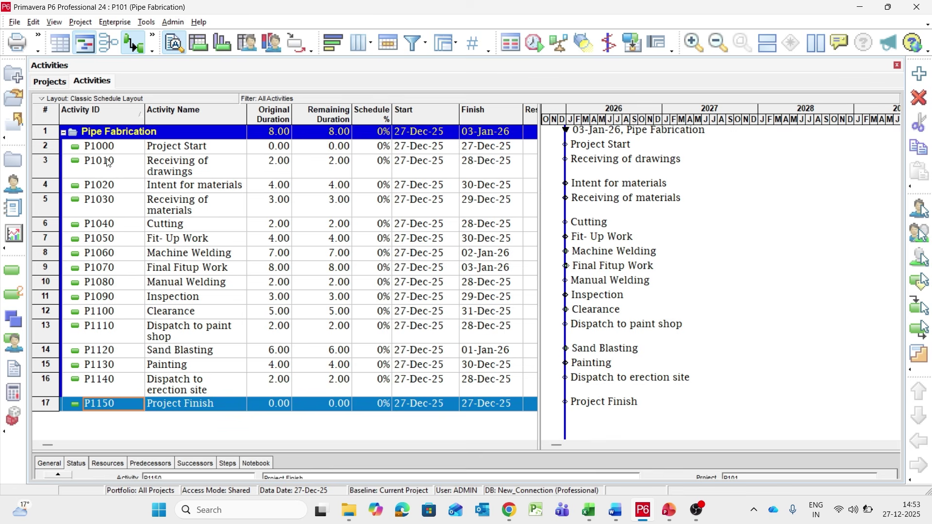
# Narrow the Activity ID column further and shift the Gantt chart timescale to start in 2025.
pyautogui.moveTo(135, 126); pyautogui.dragTo(117, 134)
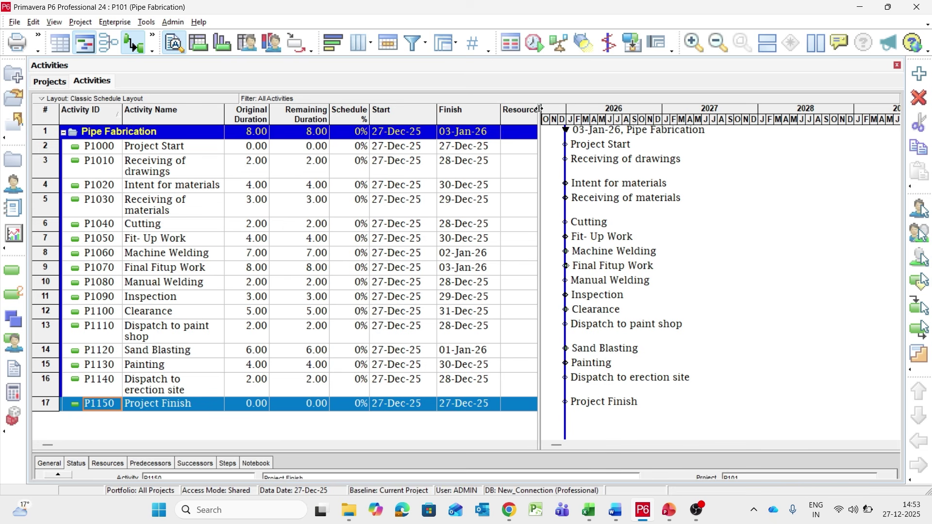
pyautogui.moveTo(539, 107); pyautogui.dragTo(611, 122)
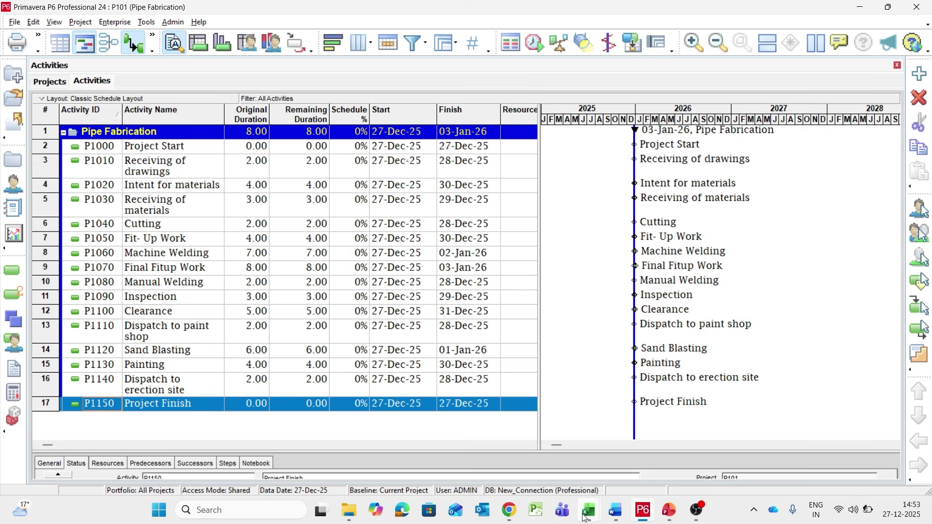
# Switch to Book1 in Excel to consult the Predecessor column of the prepared table.
pyautogui.moveTo(587, 514)
pyautogui.click(699, 453)
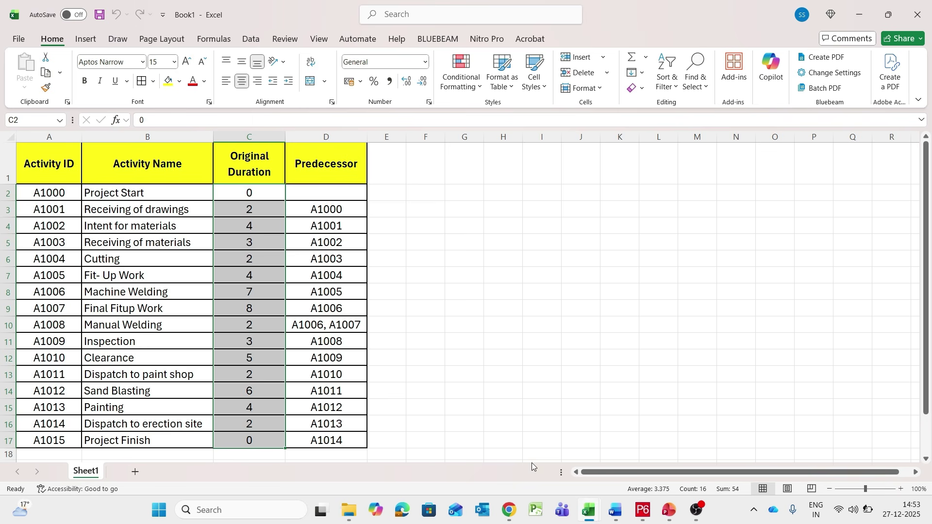
# Check the Predecessor column in Book1, starting with Receiving of drawings, and switch back to Primavera P6.
pyautogui.moveTo(645, 507)
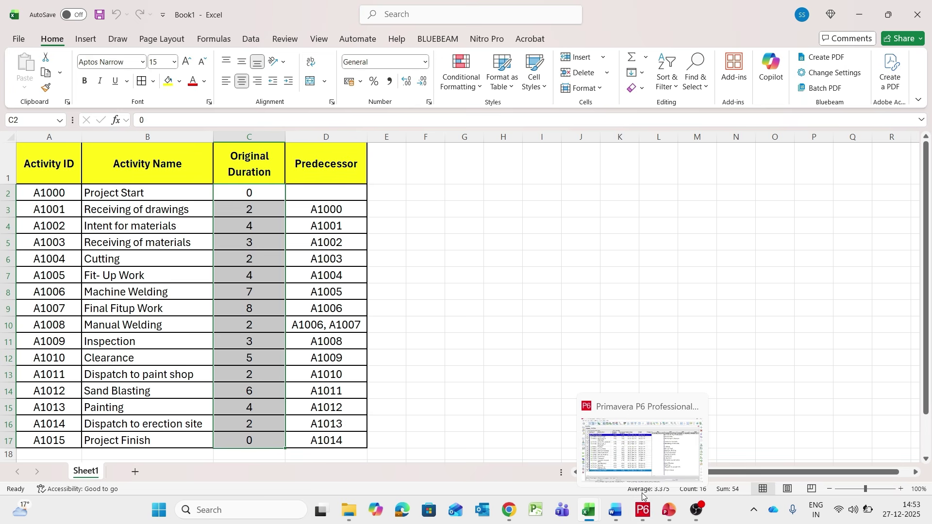
pyautogui.click(452, 270)
pyautogui.click(360, 210)
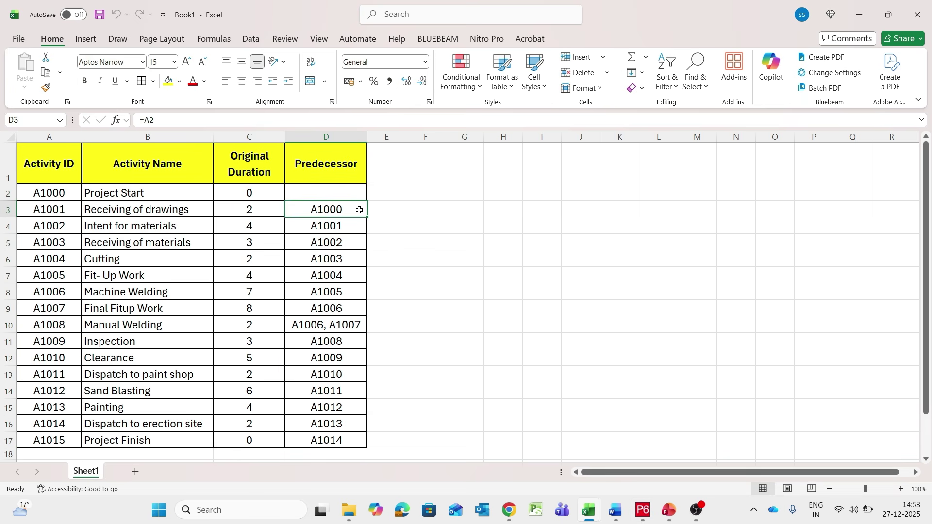
pyautogui.click(643, 509)
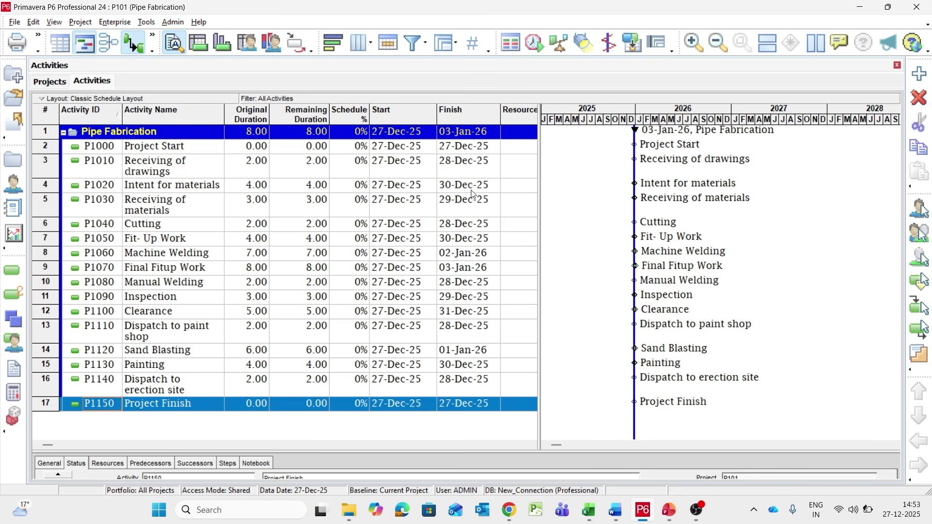
# Widen the activity table and remove Total Float, Budgeted Total Cost, Resources and Schedule % Complete from the selected columns.
pyautogui.moveTo(540, 118); pyautogui.dragTo(623, 118)
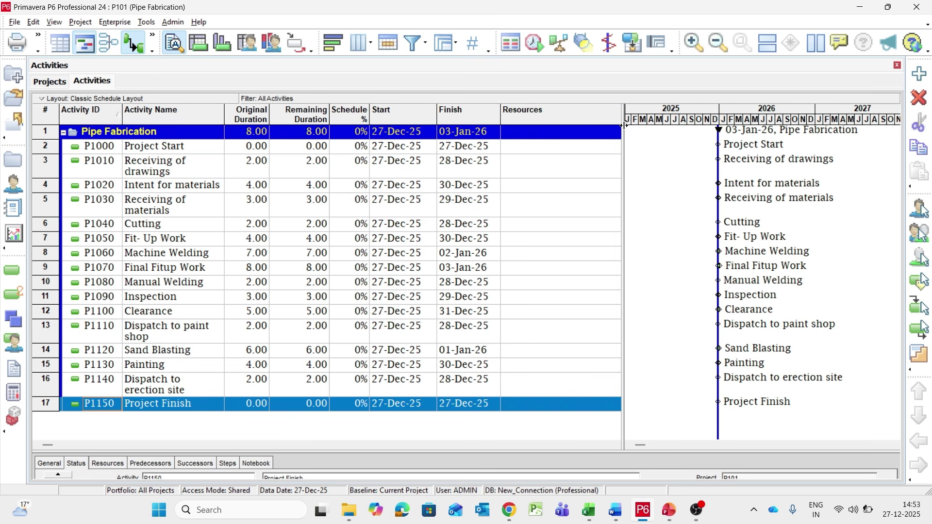
pyautogui.click(360, 42)
pyautogui.click(577, 181)
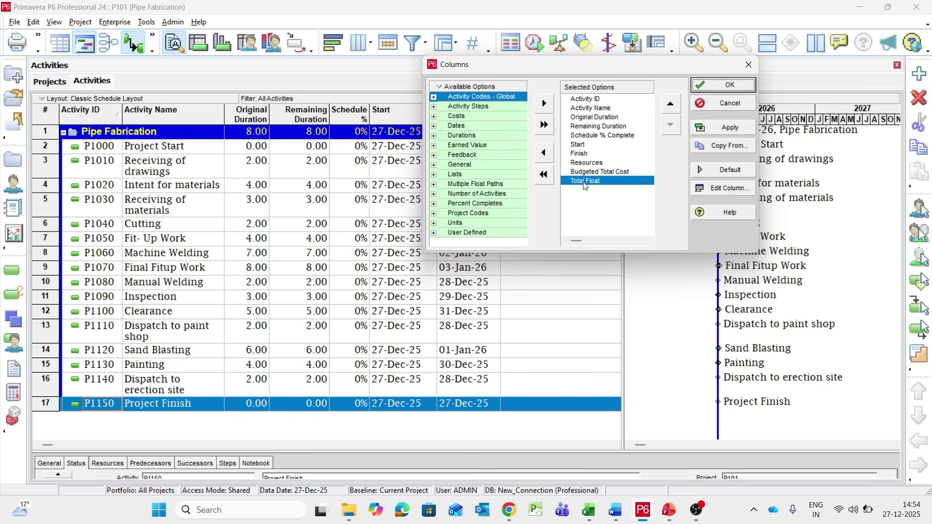
pyautogui.click(545, 151)
pyautogui.click(544, 152)
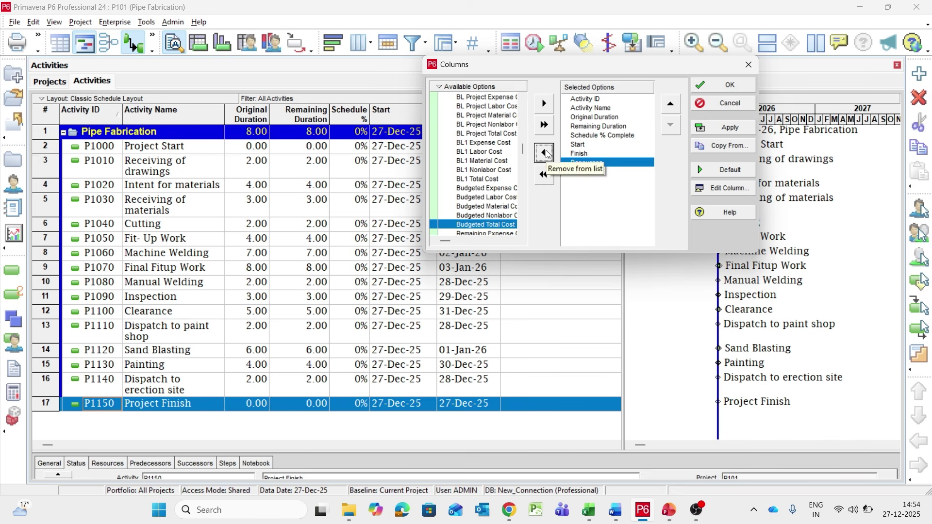
pyautogui.click(544, 152)
pyautogui.click(573, 135)
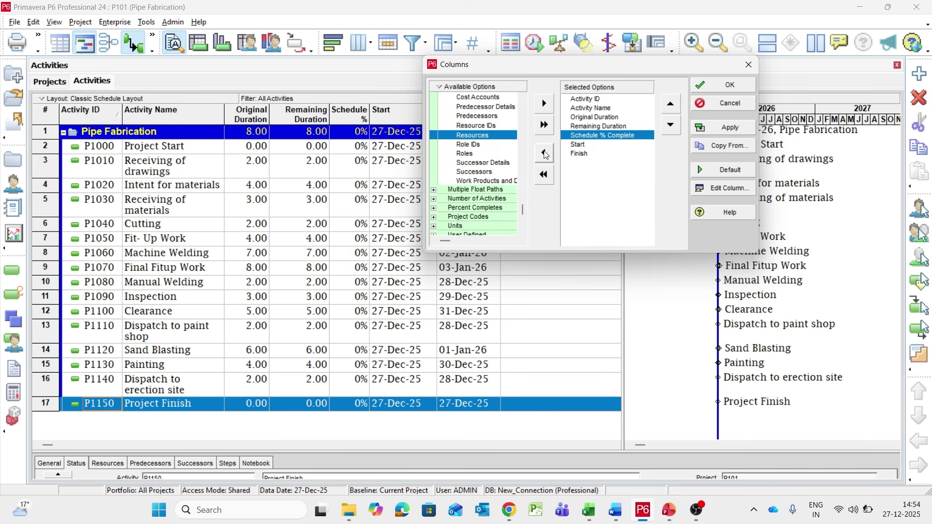
pyautogui.click(544, 153)
# Look through the available column options, including the General group, for a predecessor field.
pyautogui.scroll(2, 484, 193)
pyautogui.scroll(2, 486, 192)
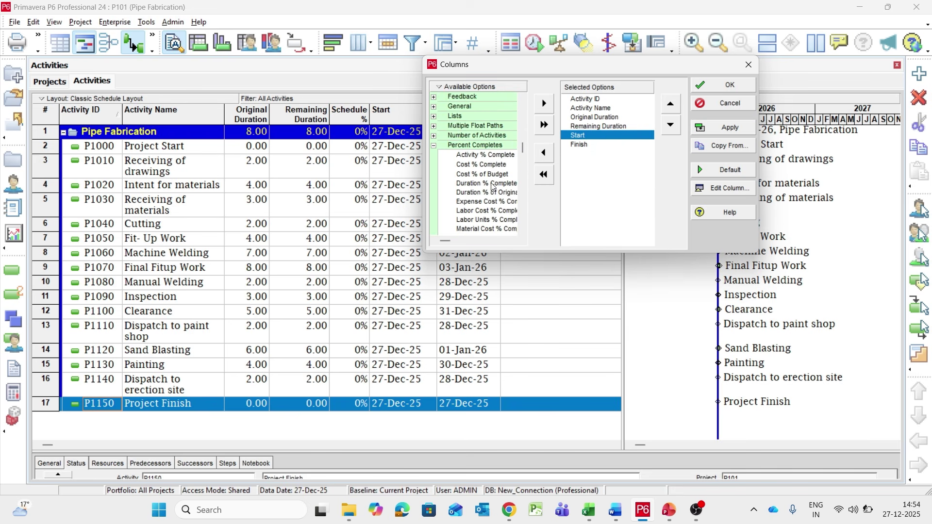
pyautogui.click(434, 148)
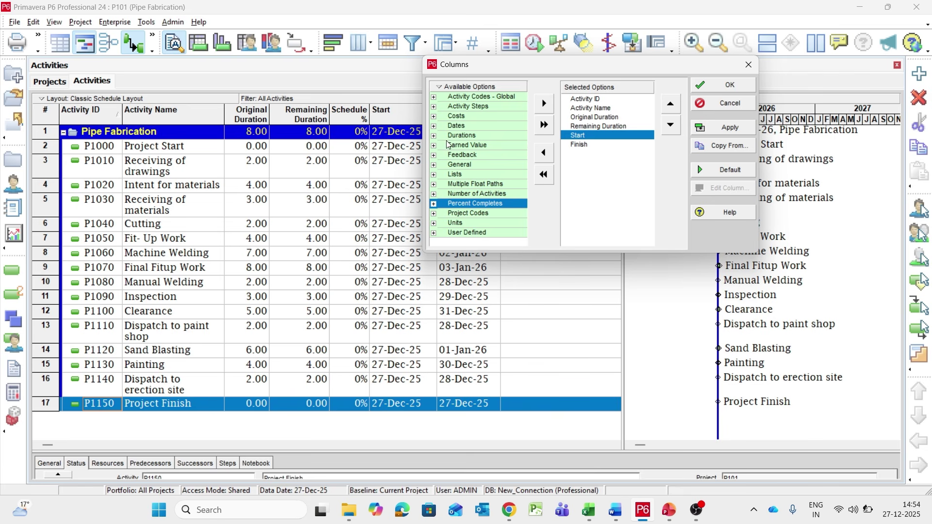
pyautogui.click(440, 166)
pyautogui.click(434, 165)
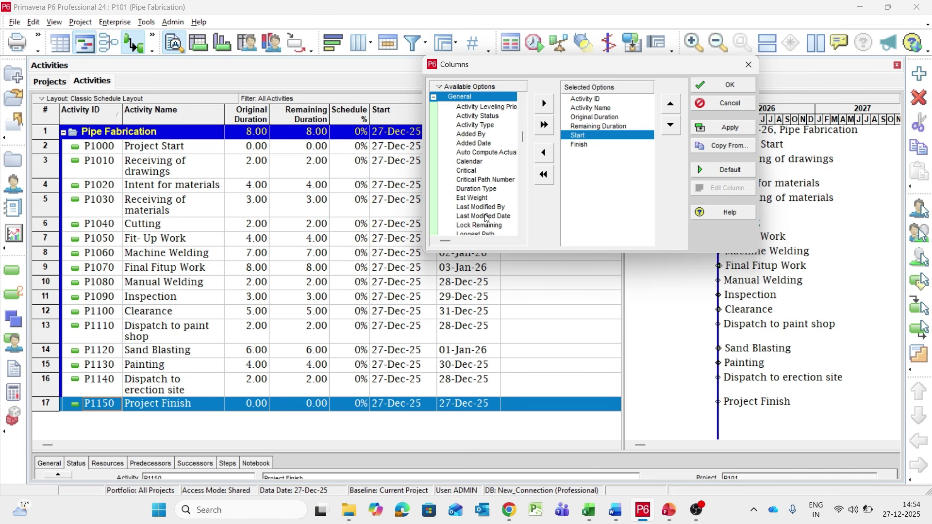
pyautogui.scroll(-3, 485, 224)
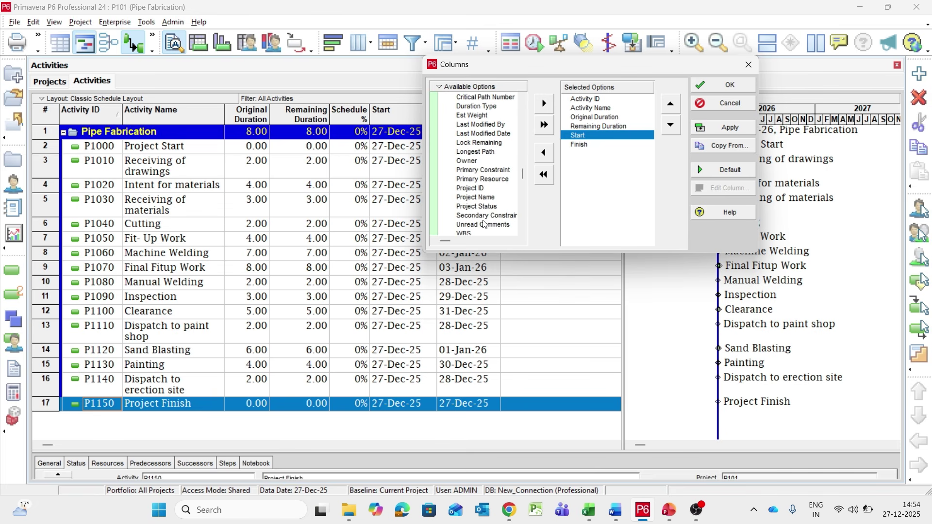
pyautogui.scroll(-1, 487, 208)
pyautogui.scroll(4, 488, 219)
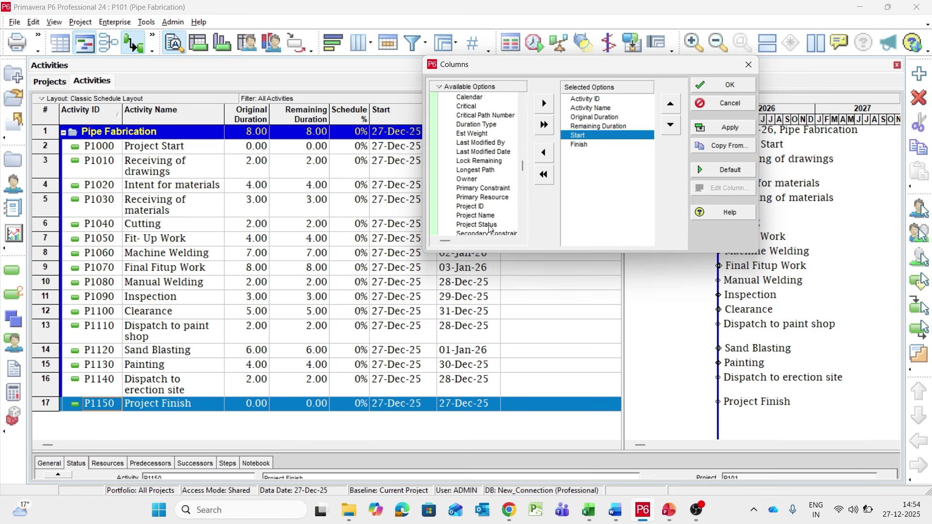
pyautogui.scroll(1, 490, 228)
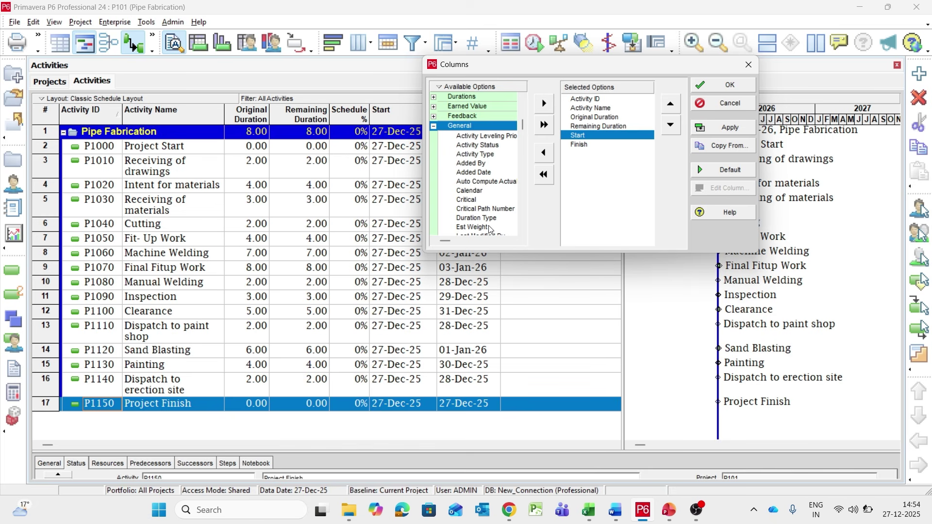
pyautogui.scroll(-2, 489, 230)
pyautogui.scroll(-4, 489, 230)
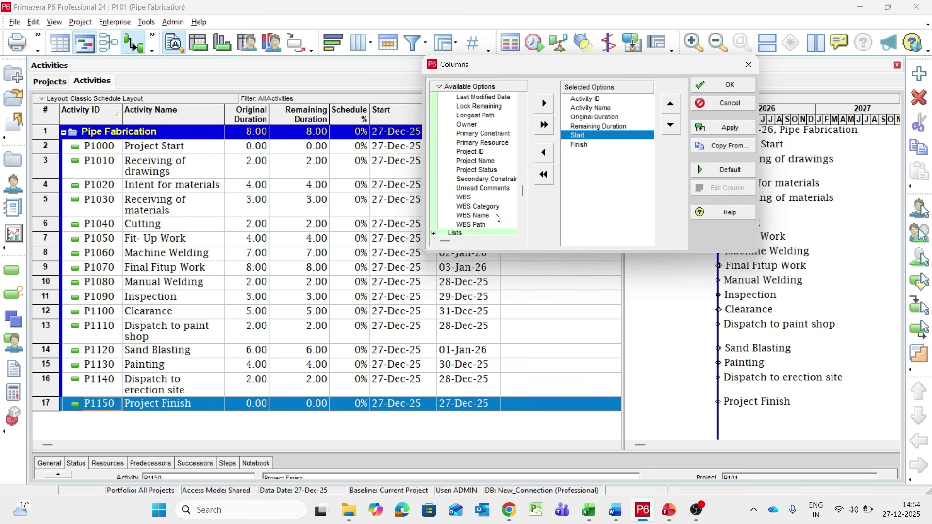
# Search the available column options for "Predecessor" and add Predecessors to the selected columns.
pyautogui.hotkey('ctrl', 'f')
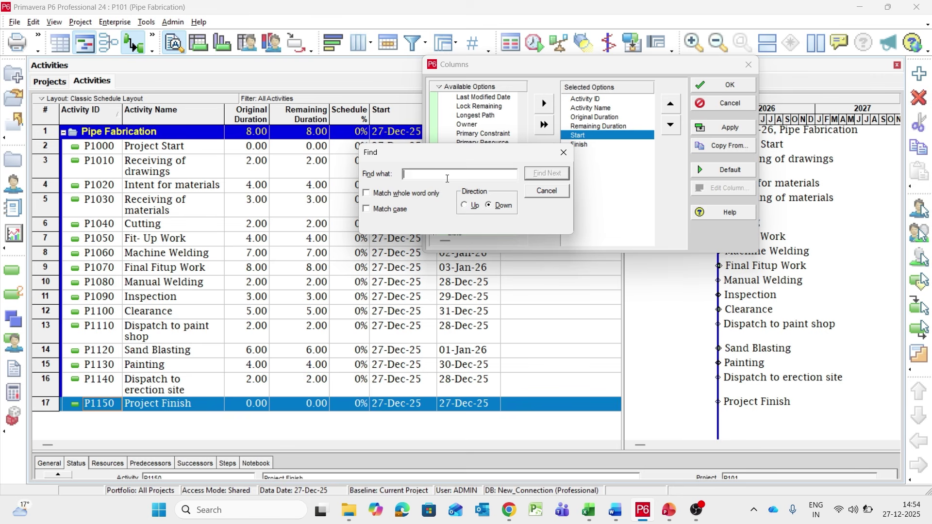
pyautogui.write('Predecessor')
pyautogui.press('Return')
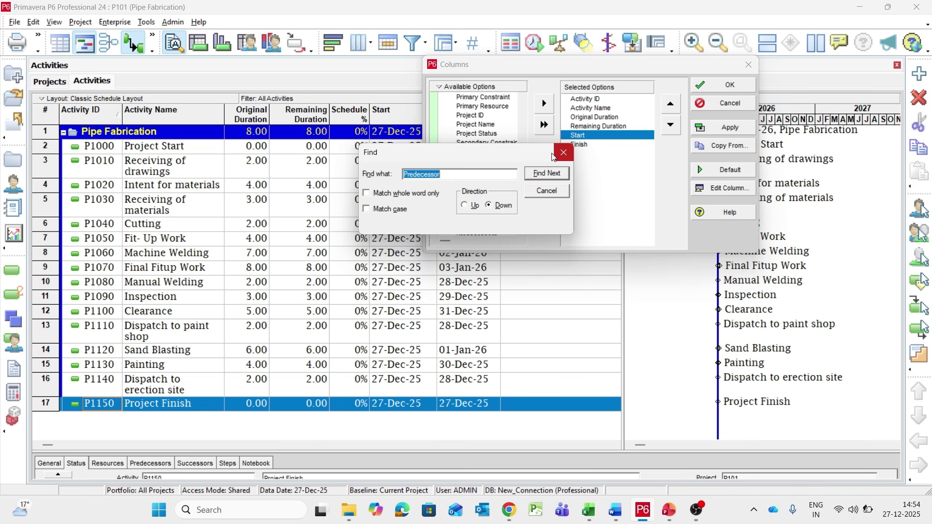
pyautogui.moveTo(527, 155); pyautogui.dragTo(388, 175)
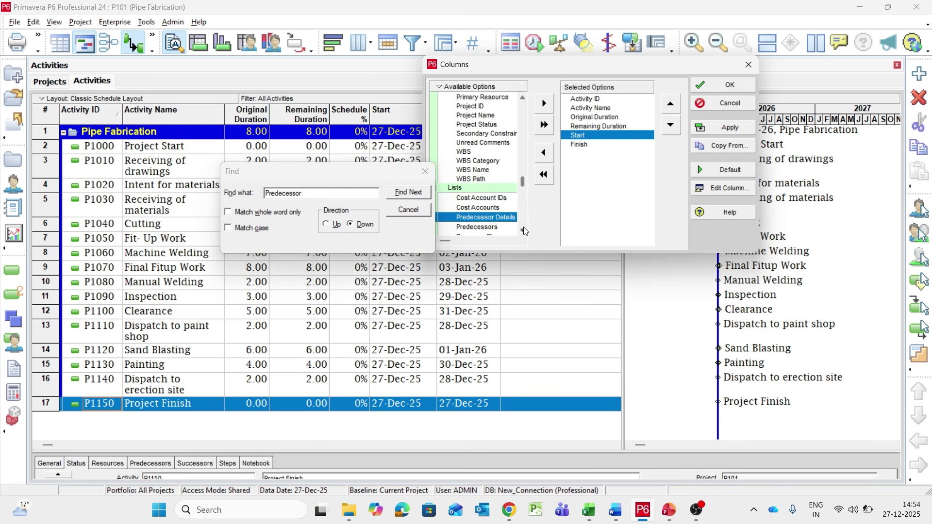
pyautogui.click(510, 235)
pyautogui.click(425, 172)
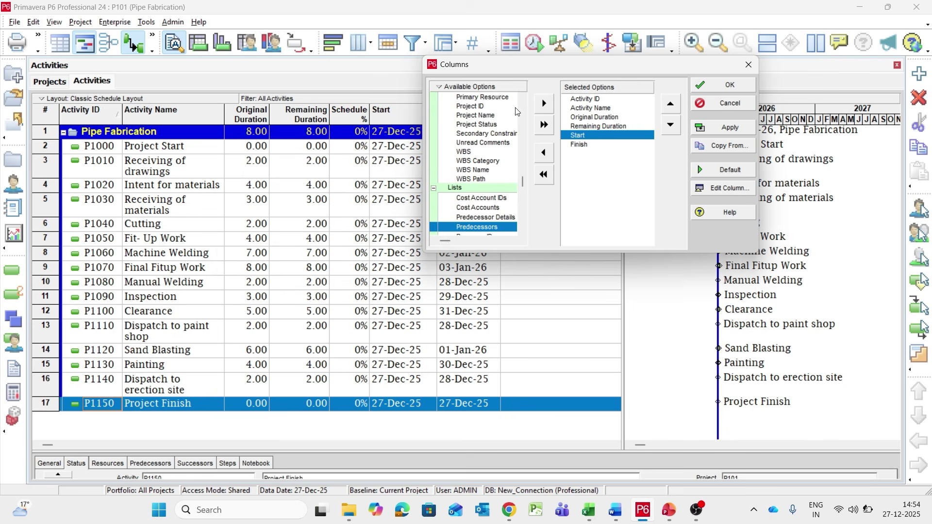
pyautogui.click(544, 103)
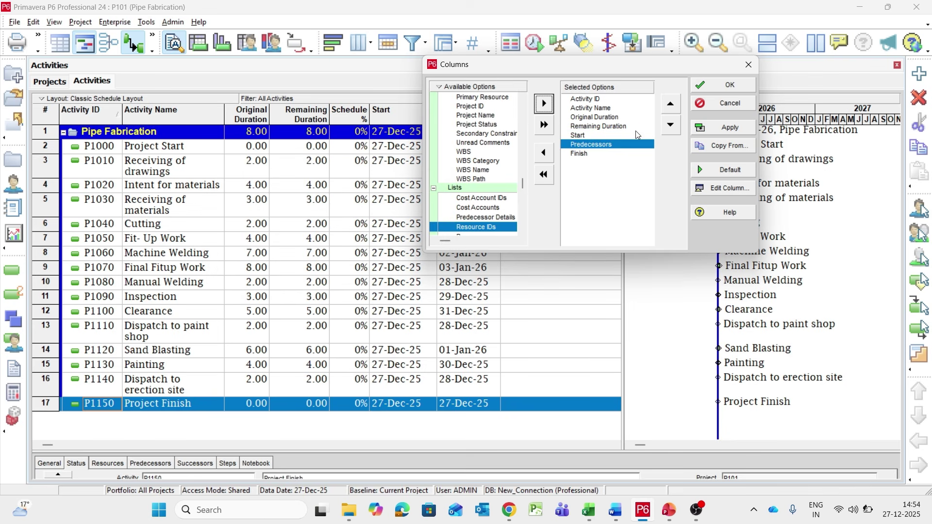
# Place the Predecessors column directly before Start, apply the column selection and widen the new column in the activity table.
pyautogui.click(670, 104)
pyautogui.click(731, 132)
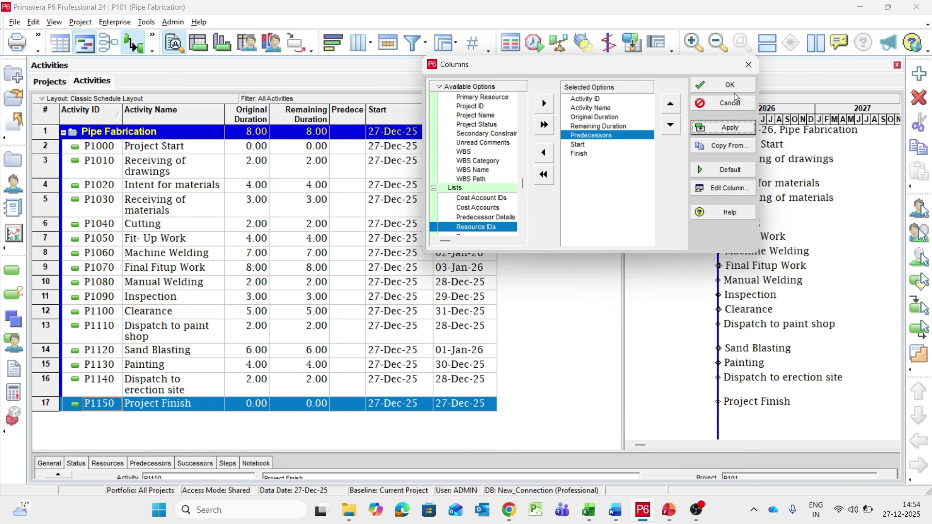
pyautogui.click(734, 87)
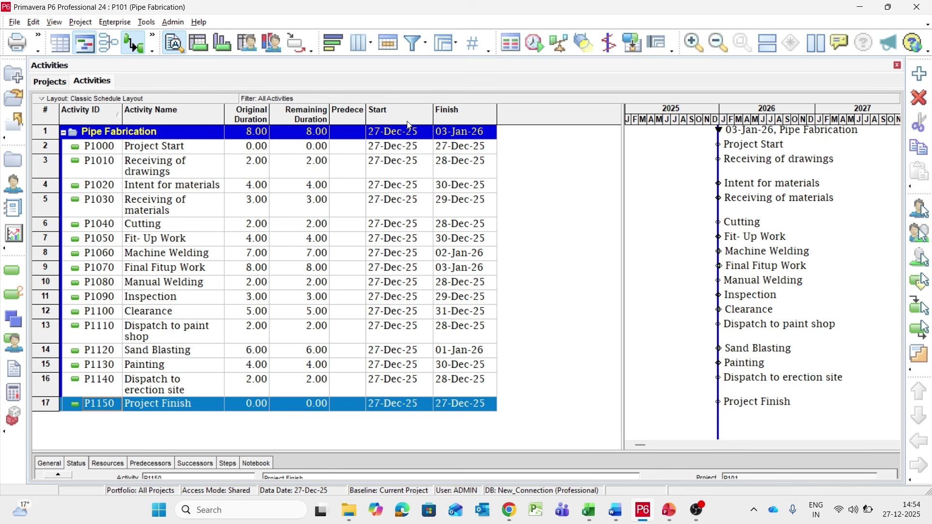
pyautogui.moveTo(366, 118); pyautogui.dragTo(416, 121)
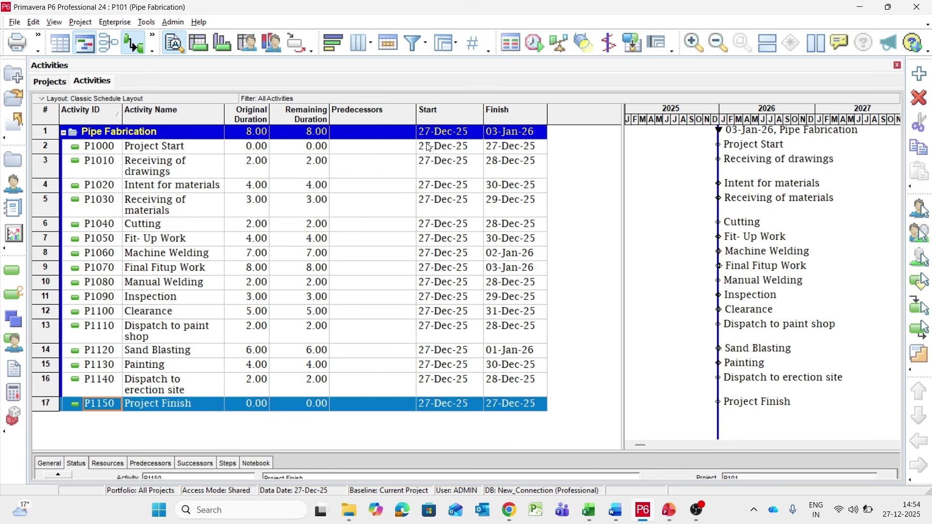
# Assign Project Start (P1000) as the predecessor of Receiving of drawings (P1010).
pyautogui.click(350, 170)
pyautogui.click(410, 168)
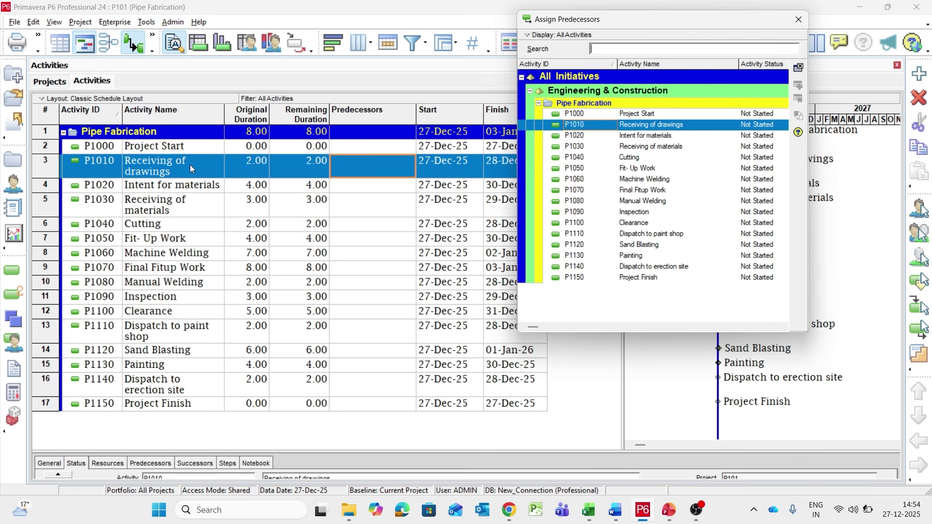
pyautogui.doubleClick(587, 116)
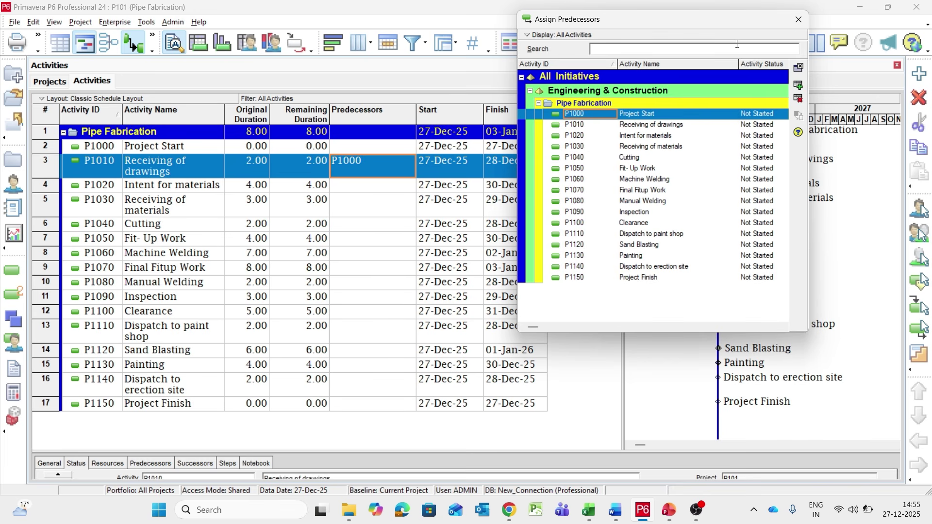
pyautogui.click(797, 19)
# Assign Receiving of drawings (P1010) as the predecessor of Intent for materials (P1020).
pyautogui.click(347, 190)
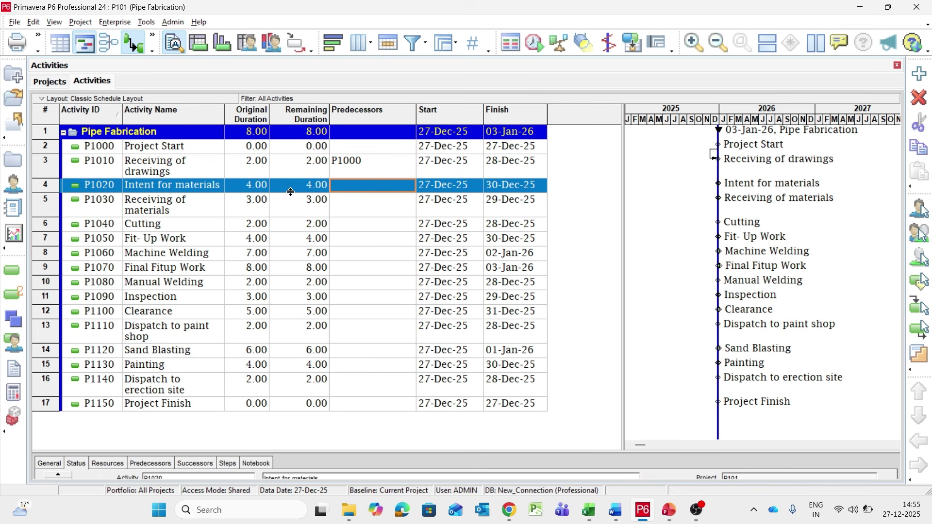
pyautogui.doubleClick(348, 189)
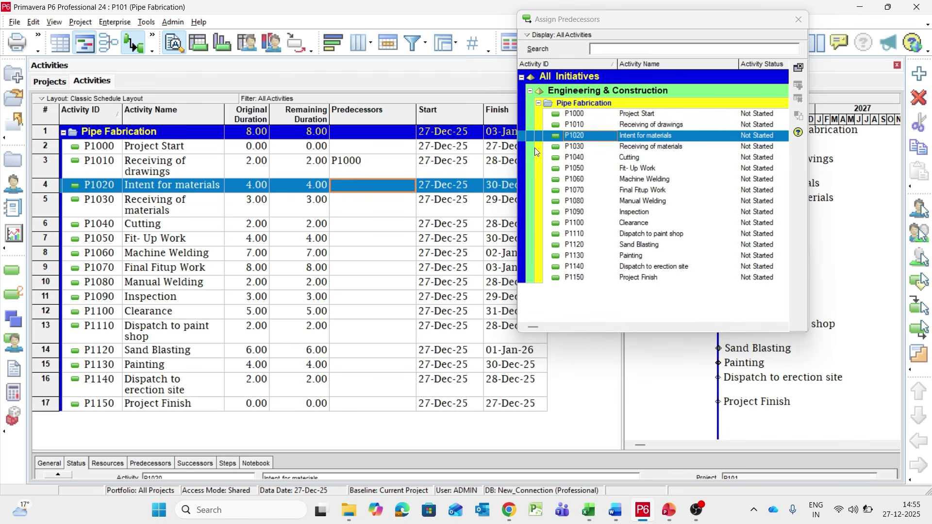
pyautogui.doubleClick(631, 126)
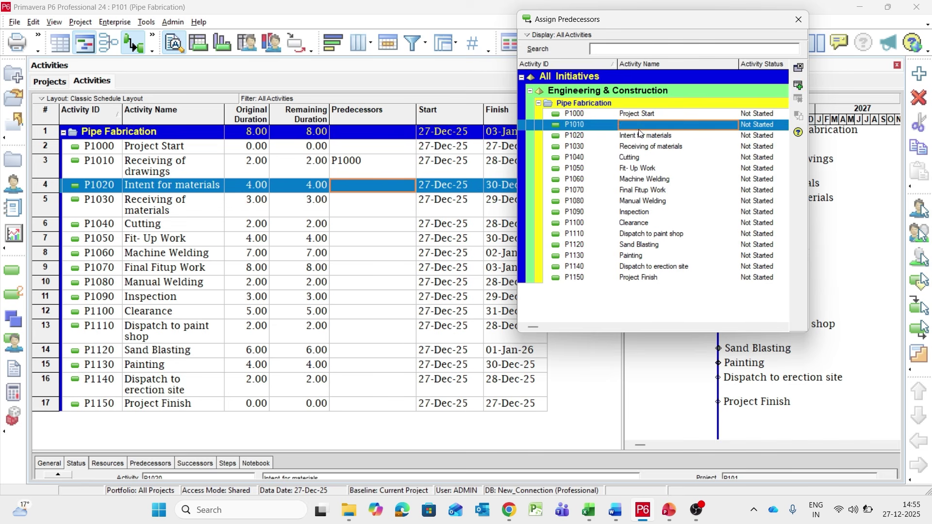
pyautogui.click(798, 19)
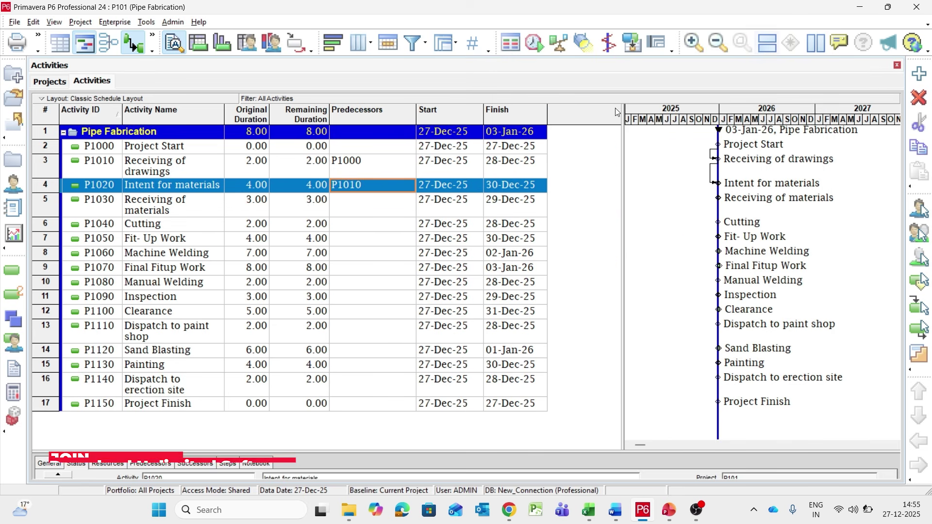
# Assign Intent for materials (P1020) as predecessor of Receiving of materials (P1030), and P1030 as predecessor of Cutting (P1040).
pyautogui.moveTo(622, 113); pyautogui.dragTo(563, 119)
pyautogui.moveTo(695, 120); pyautogui.dragTo(661, 119)
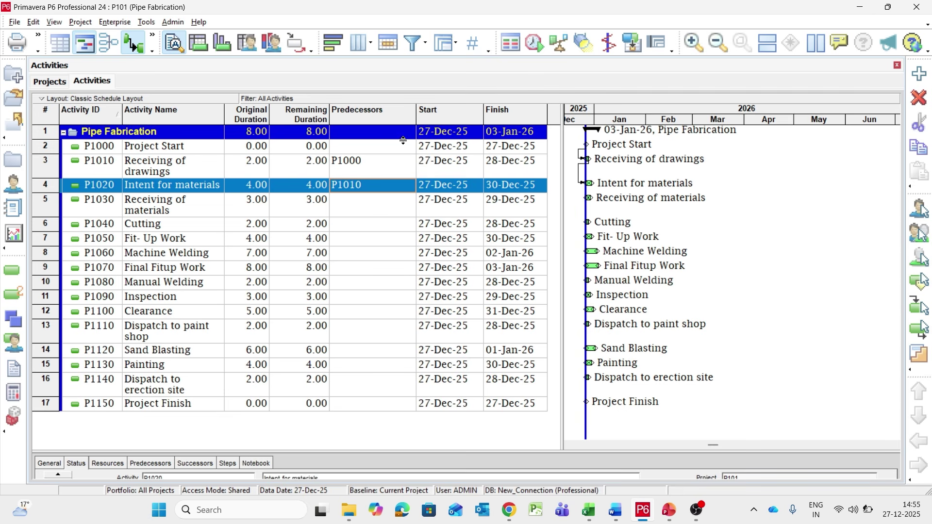
pyautogui.click(374, 212)
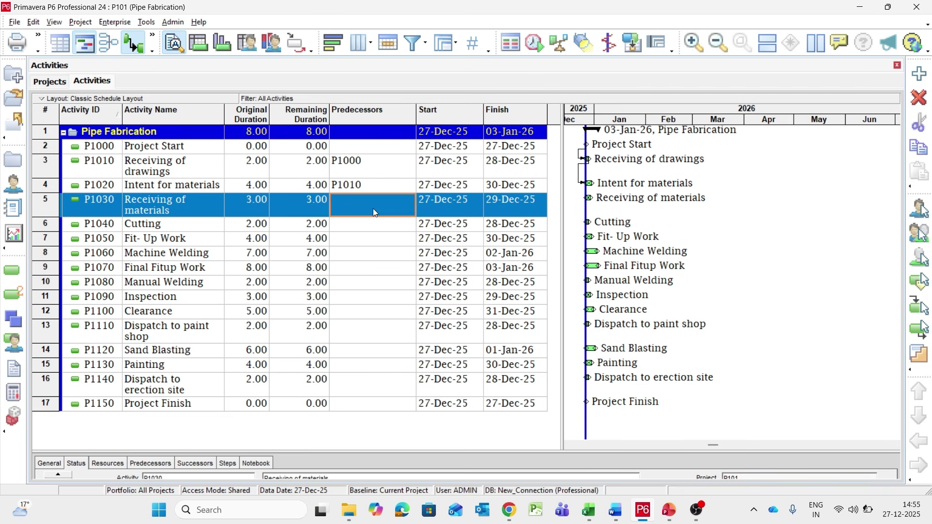
pyautogui.click(394, 208)
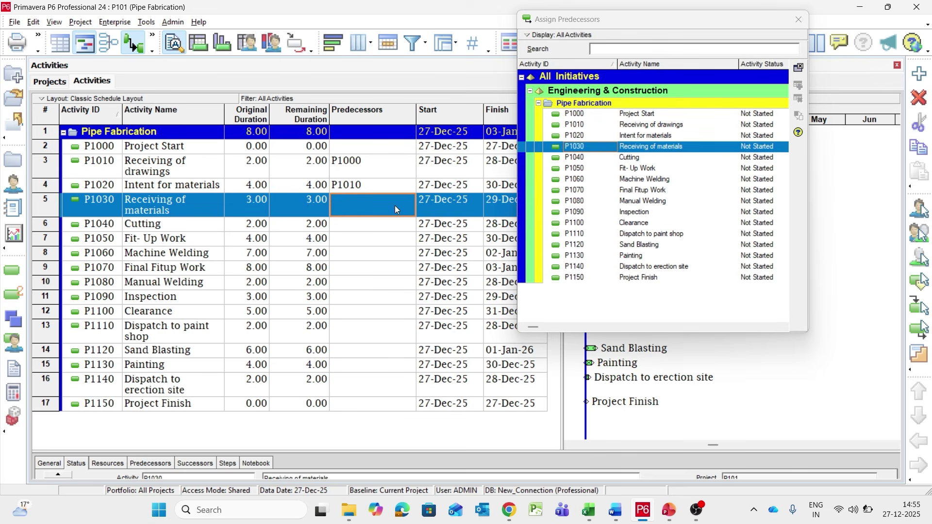
pyautogui.doubleClick(636, 136)
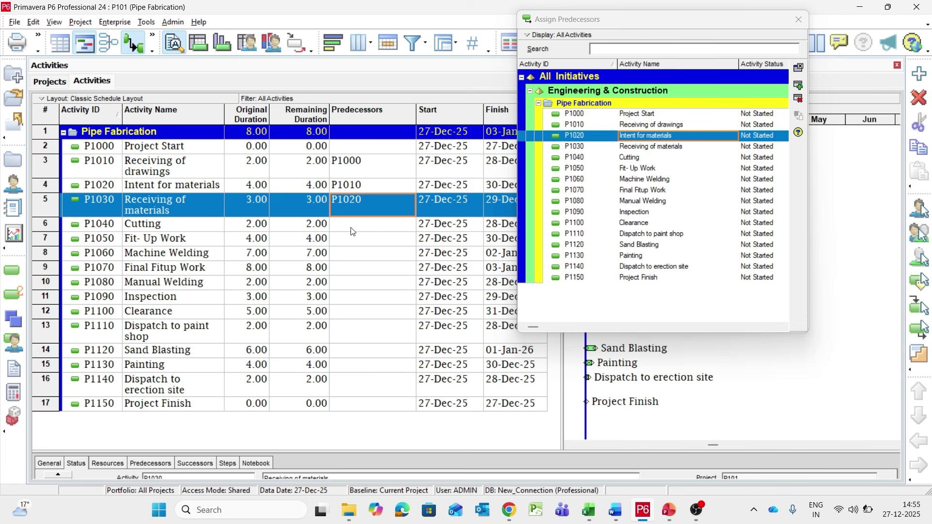
pyautogui.click(336, 226)
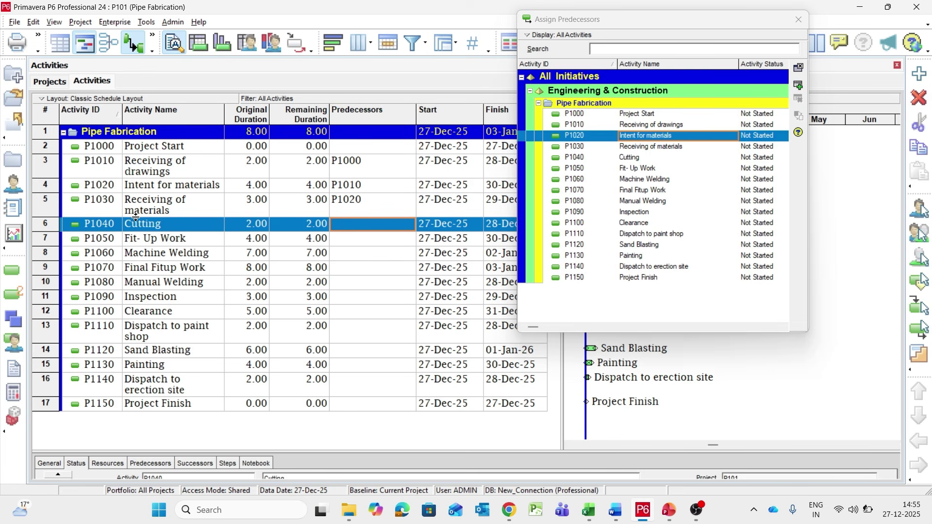
pyautogui.doubleClick(653, 147)
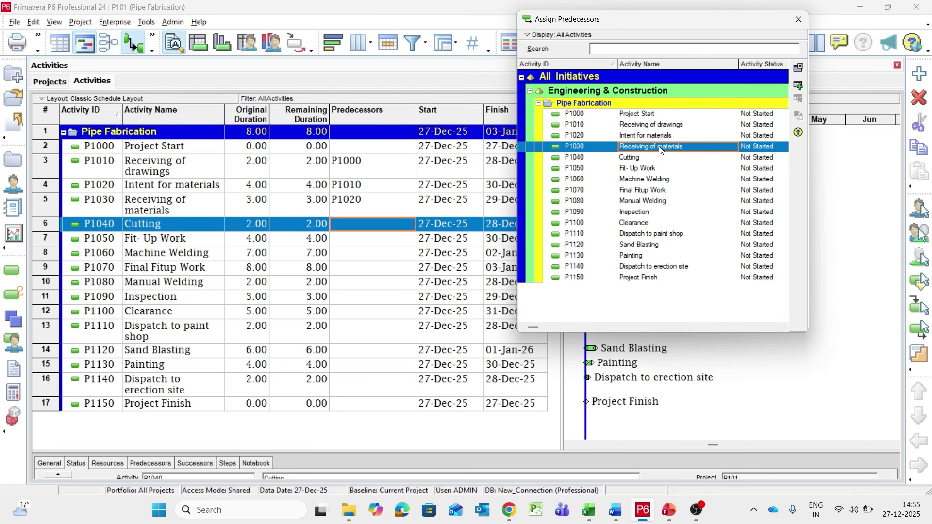
# Assign Cutting (P1040) as the predecessor of Fit-Up Work (P1050), and P1050 as the predecessor of Machine Welding (P1060).
pyautogui.click(355, 241)
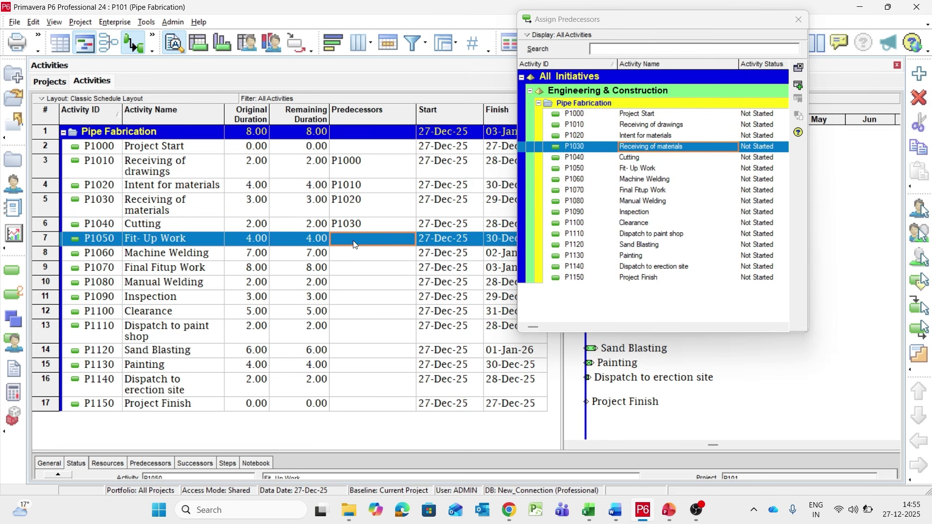
pyautogui.click(626, 160)
pyautogui.doubleClick(626, 161)
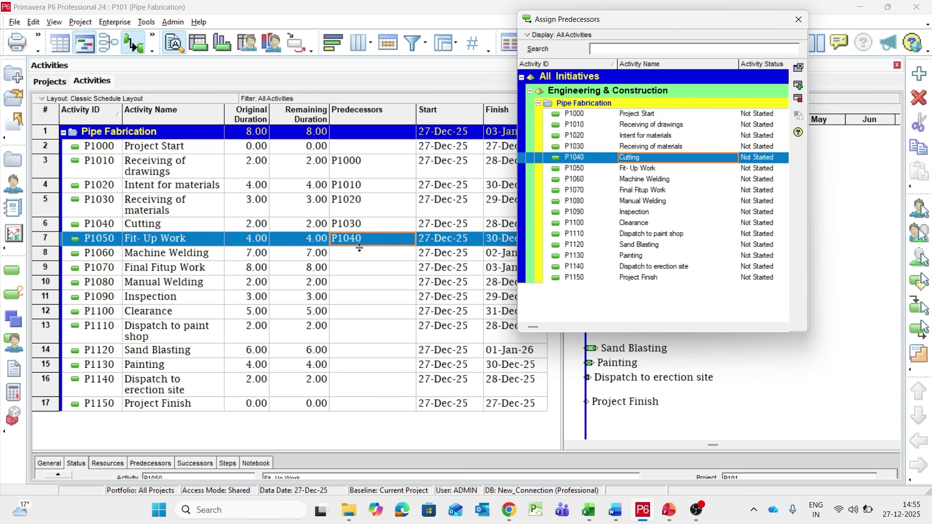
pyautogui.click(345, 255)
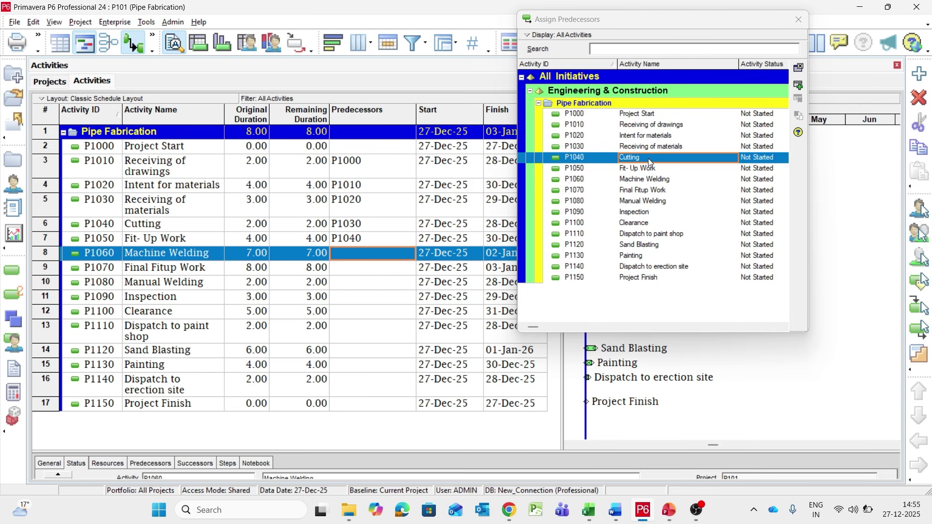
pyautogui.doubleClick(637, 170)
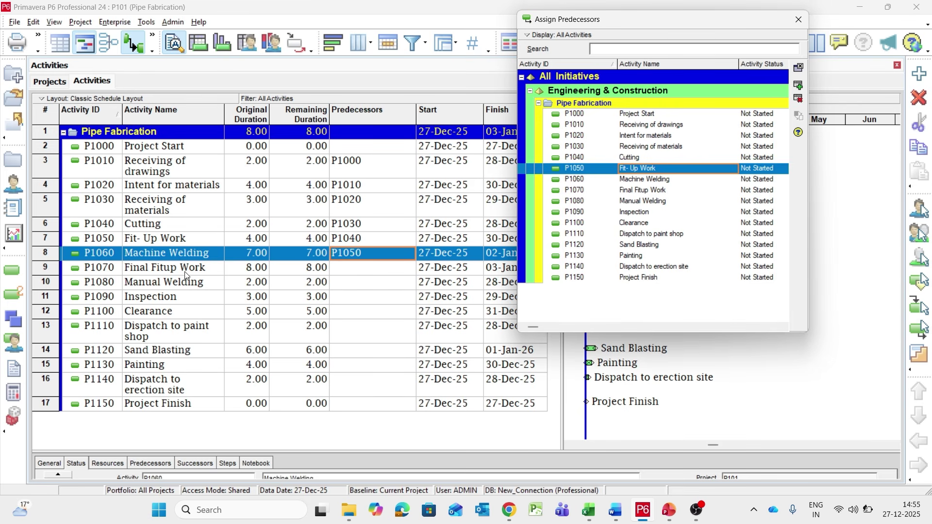
# Assign Machine Welding (P1060) as predecessor of Final Fitup Work (P1070), and both P1060 and P1070 as predecessors of Manual Welding (P1080).
pyautogui.click(348, 268)
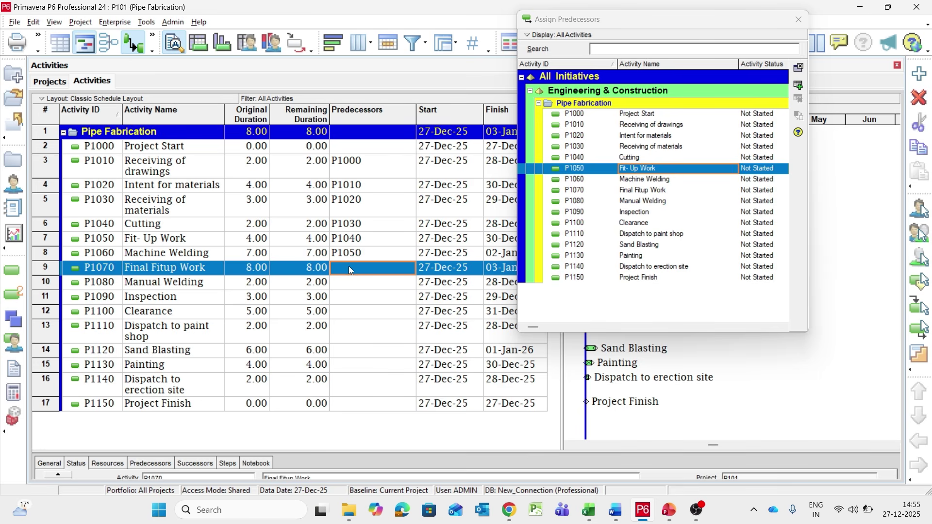
pyautogui.doubleClick(647, 184)
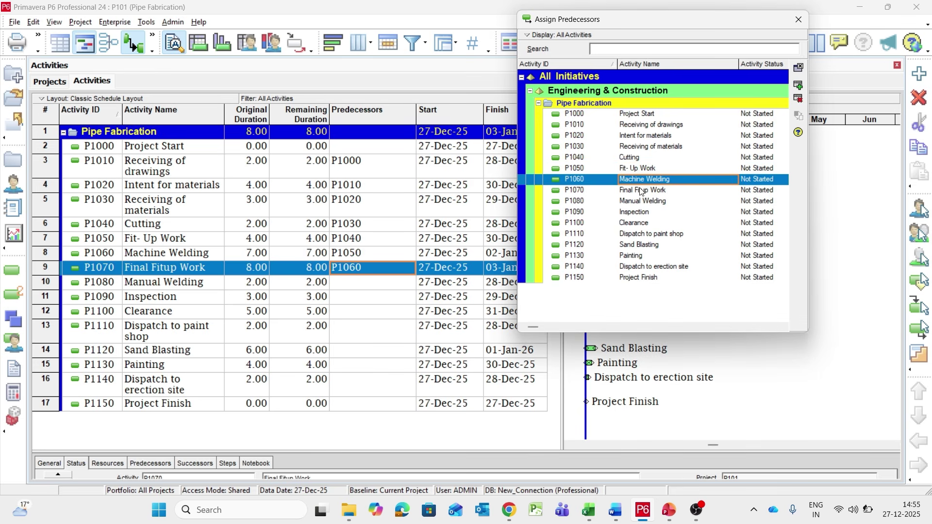
pyautogui.click(353, 283)
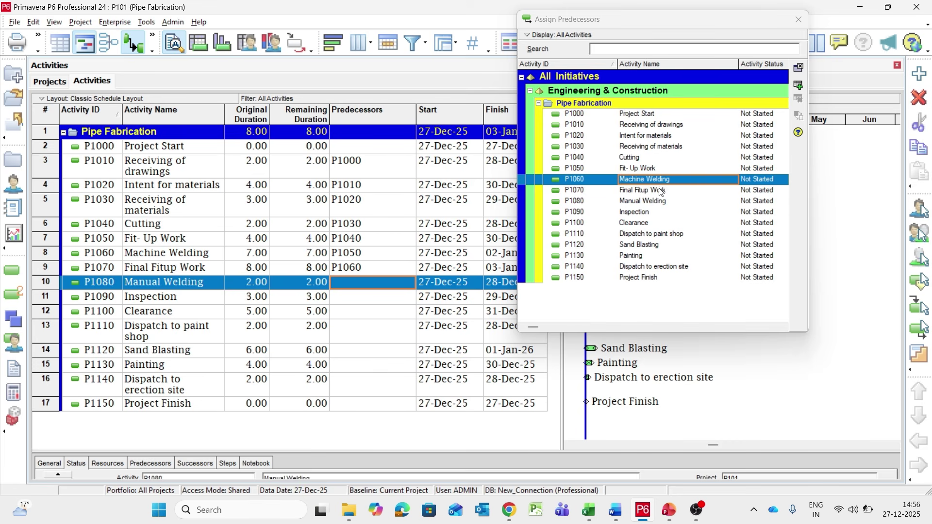
pyautogui.doubleClick(641, 179)
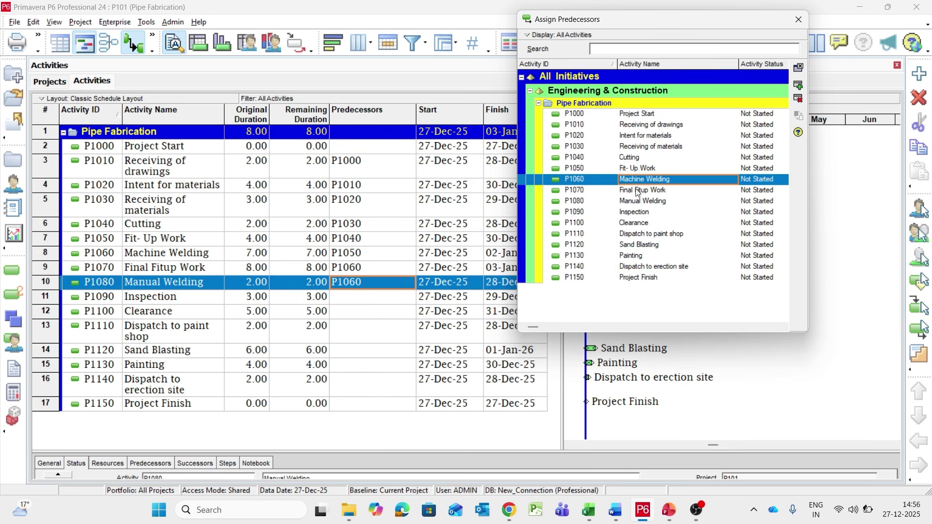
pyautogui.doubleClick(638, 189)
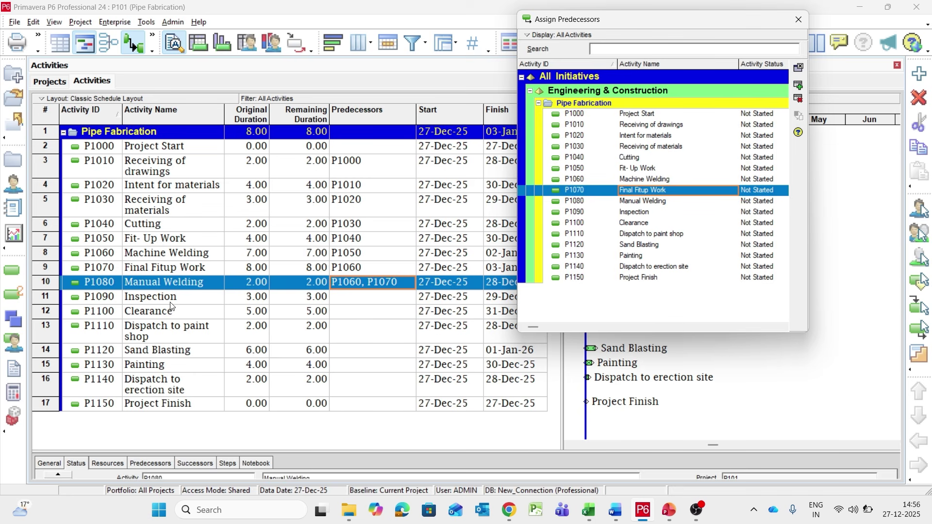
# Assign Manual Welding (P1080) and Machine Welding (P1060) as predecessors of Inspection (P1090).
pyautogui.click(192, 305)
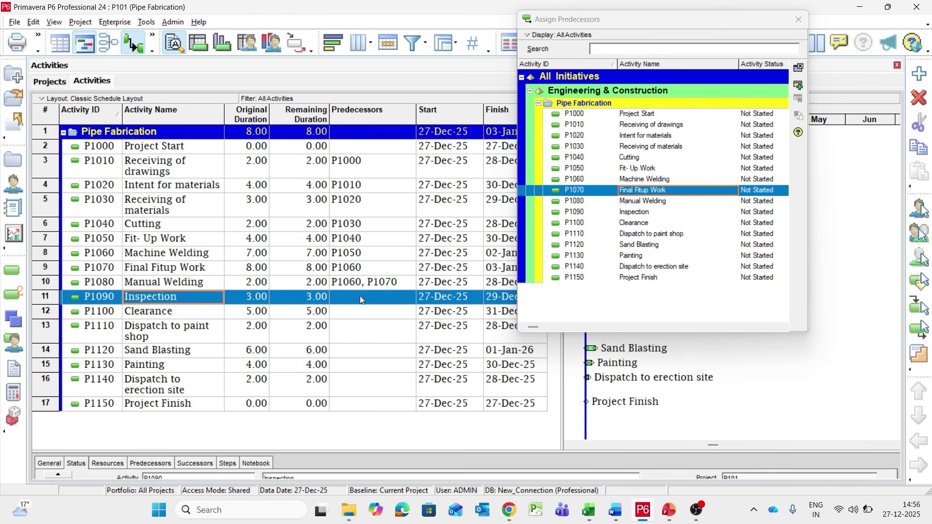
pyautogui.doubleClick(624, 203)
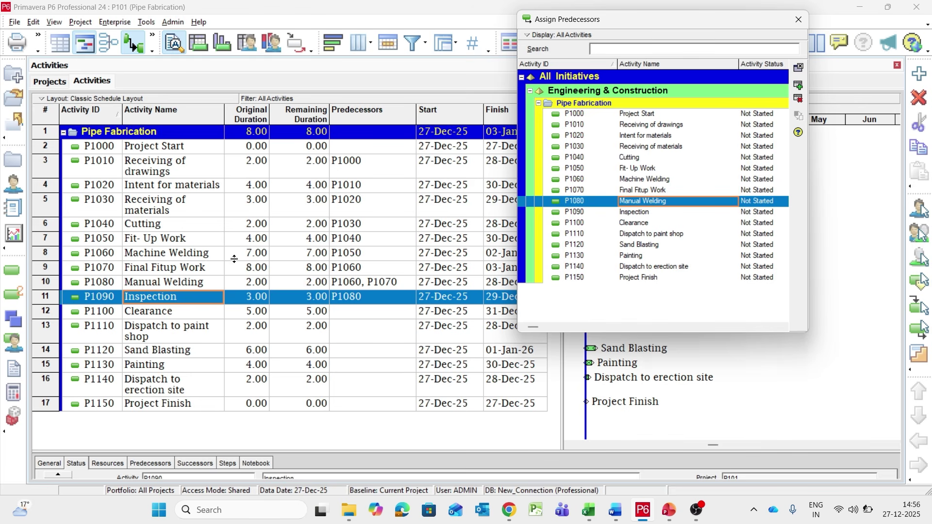
pyautogui.doubleClick(650, 180)
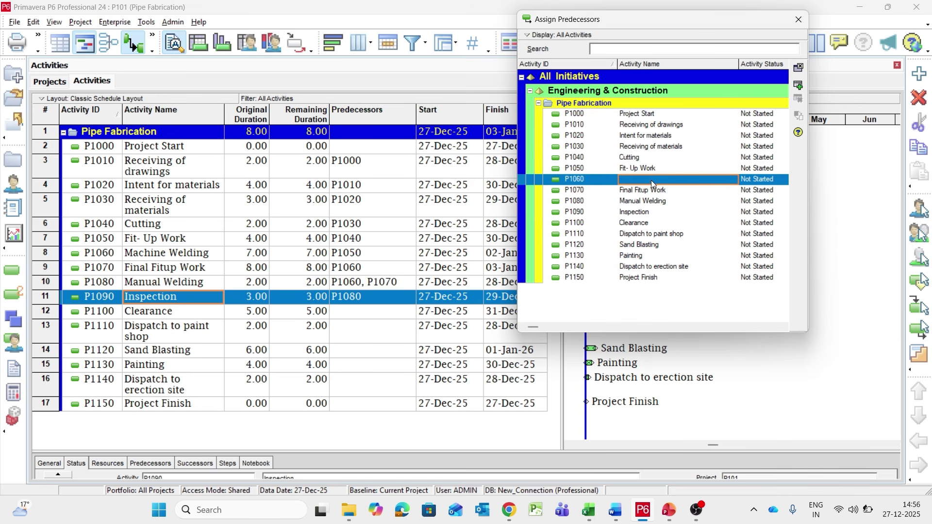
# Assign Inspection (P1090) as the predecessor of Clearance (P1100), and P1100 as the predecessor of Dispatch to paint shop (P1110).
pyautogui.click(345, 317)
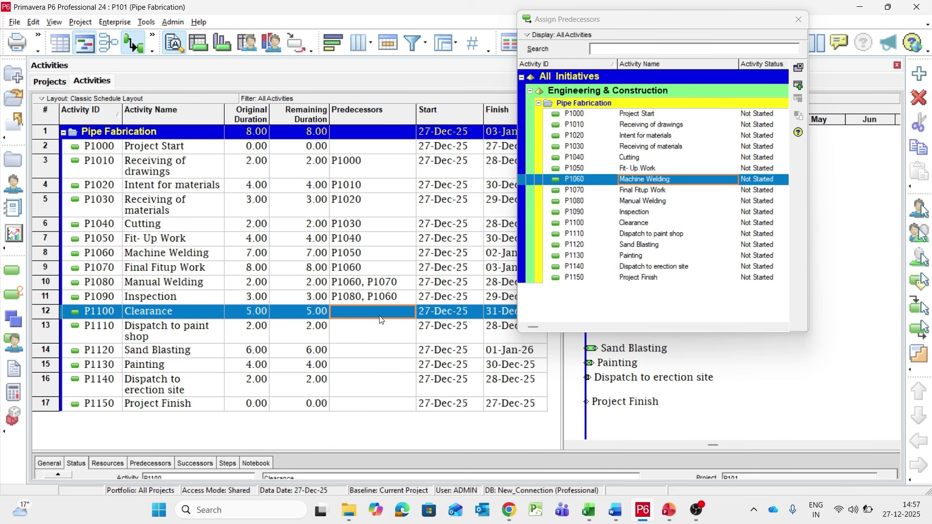
pyautogui.doubleClick(631, 213)
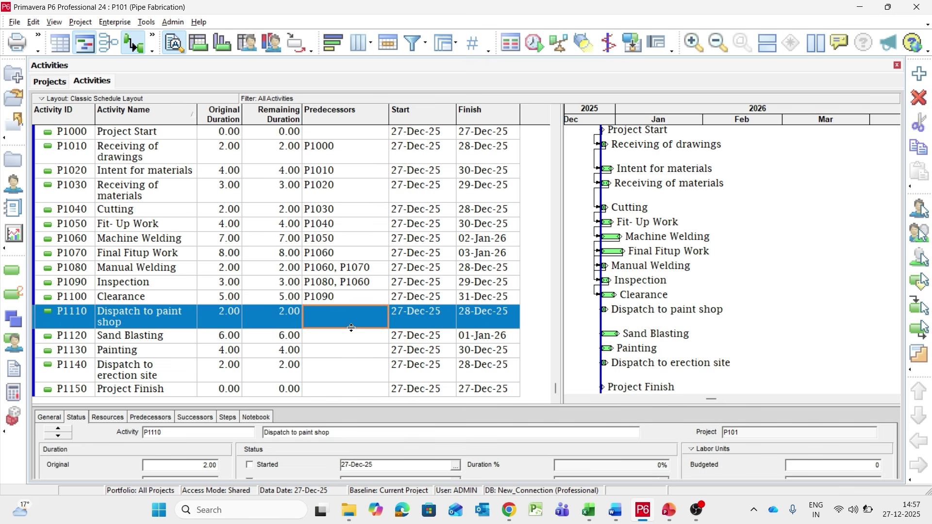
pyautogui.doubleClick(383, 318)
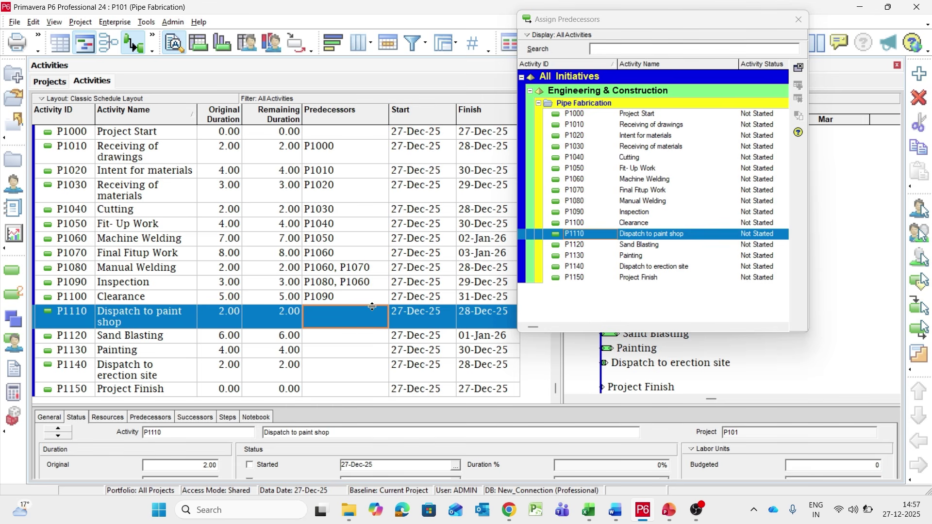
pyautogui.doubleClick(645, 223)
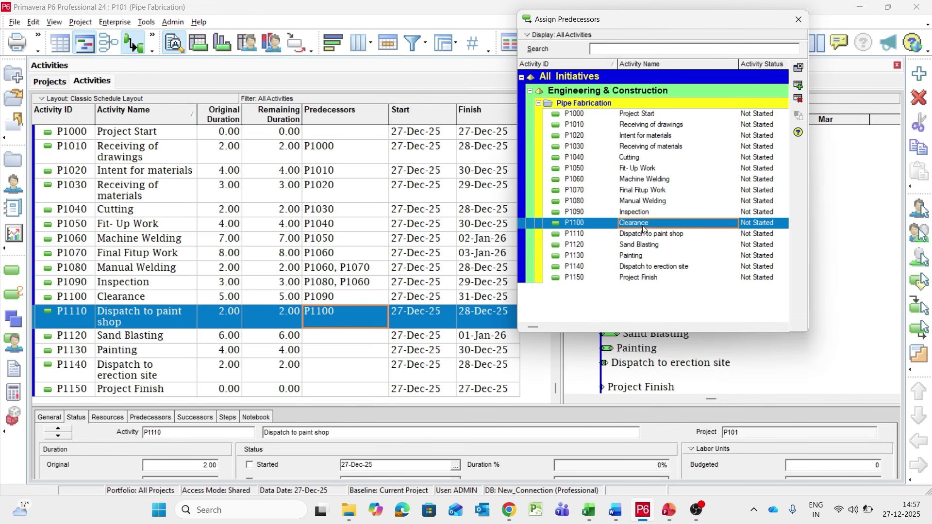
# Assign Dispatch to paint shop (P1110) as the predecessor of Sand Blasting (P1120), and P1120 as the predecessor of Painting (P1130).
pyautogui.click(334, 338)
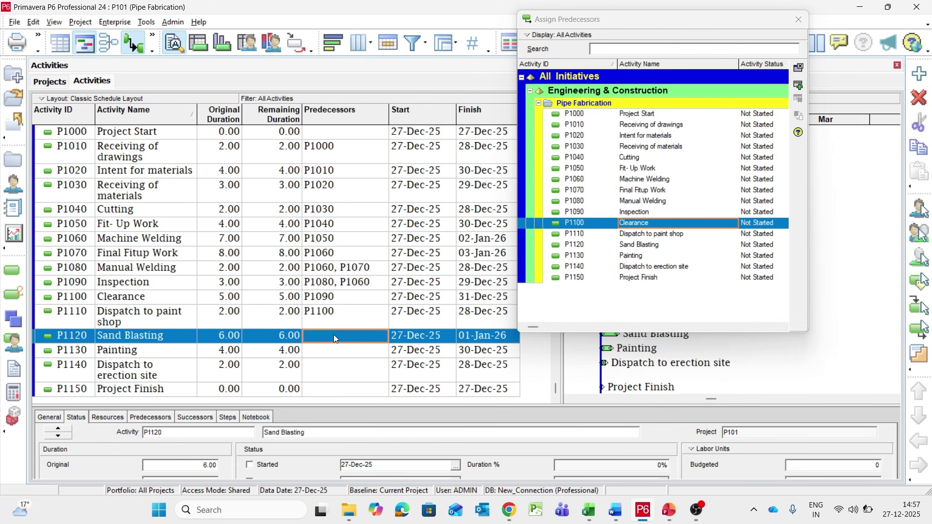
pyautogui.doubleClick(630, 234)
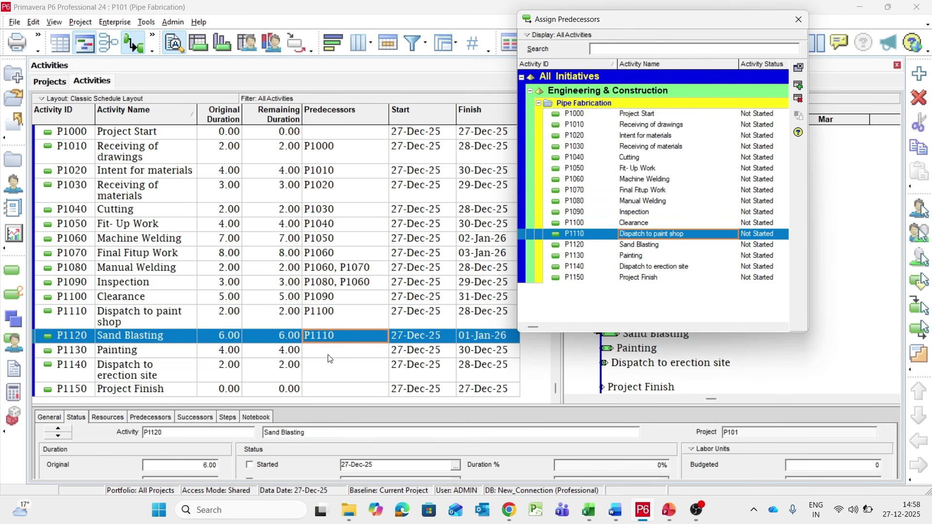
pyautogui.click(339, 351)
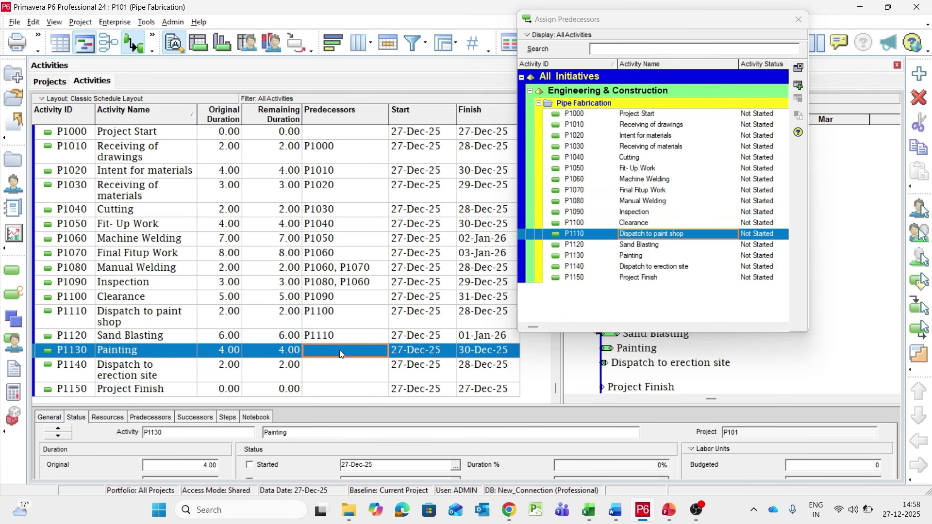
pyautogui.doubleClick(639, 246)
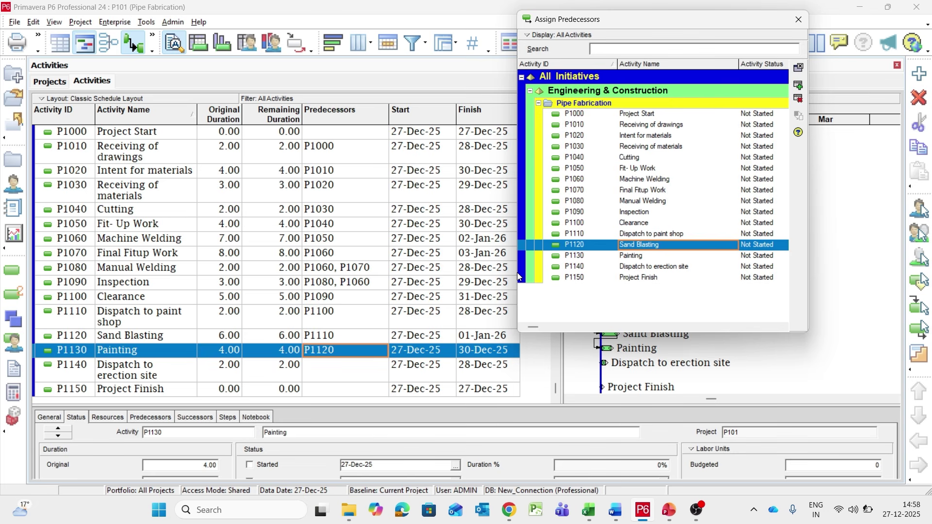
# Assign Painting (P1130) as predecessor of Dispatch to erection site (P1140), and P1140 as predecessor of Project Finish (P1150), finishing the predecessor assignment.
pyautogui.click(359, 374)
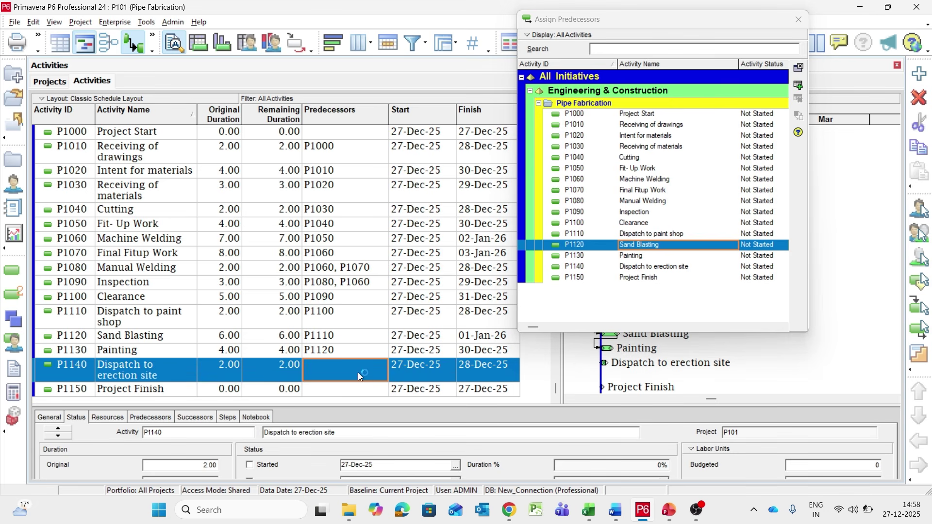
pyautogui.doubleClick(638, 256)
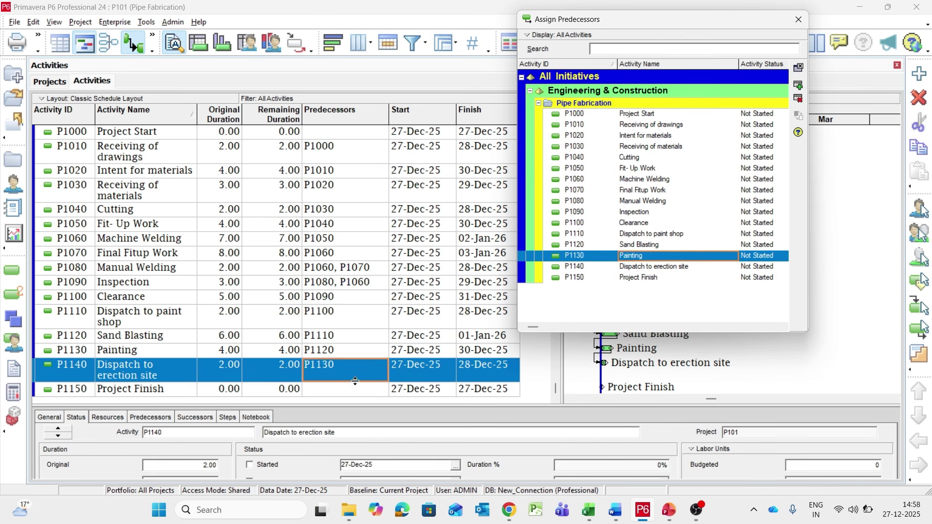
pyautogui.click(358, 397)
pyautogui.doubleClick(651, 266)
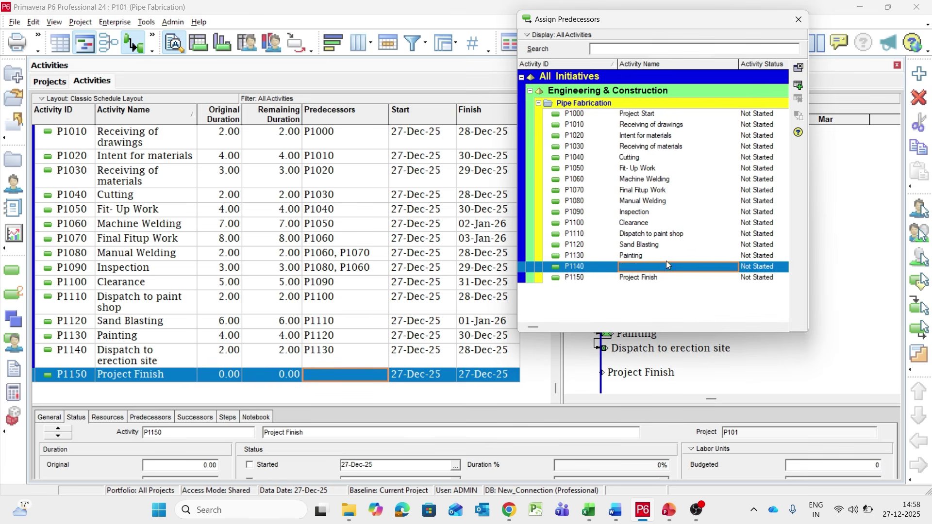
pyautogui.click(798, 20)
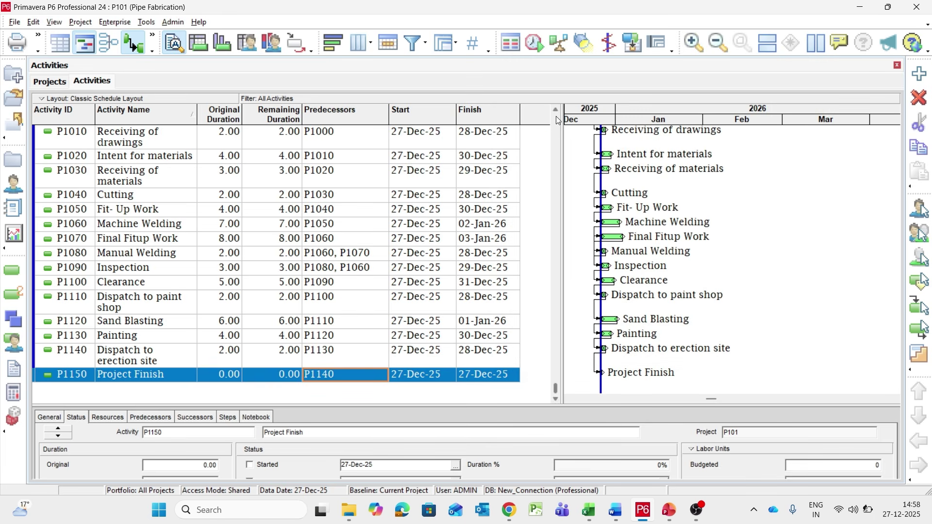
# Schedule the Pipe Fabrication project with all projects using their own data date.
pyautogui.scroll(1, 562, 122)
pyautogui.moveTo(562, 122); pyautogui.dragTo(549, 125)
pyautogui.scroll(1, 330, 328)
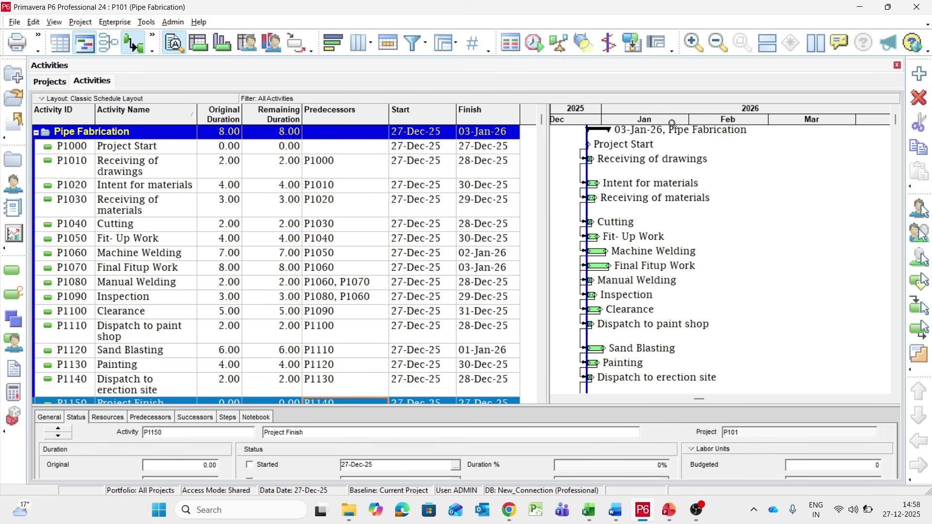
pyautogui.moveTo(675, 122)
pyautogui.mouseDown()
pyautogui.moveTo(681, 112)
pyautogui.moveTo(660, 115)
pyautogui.mouseUp()
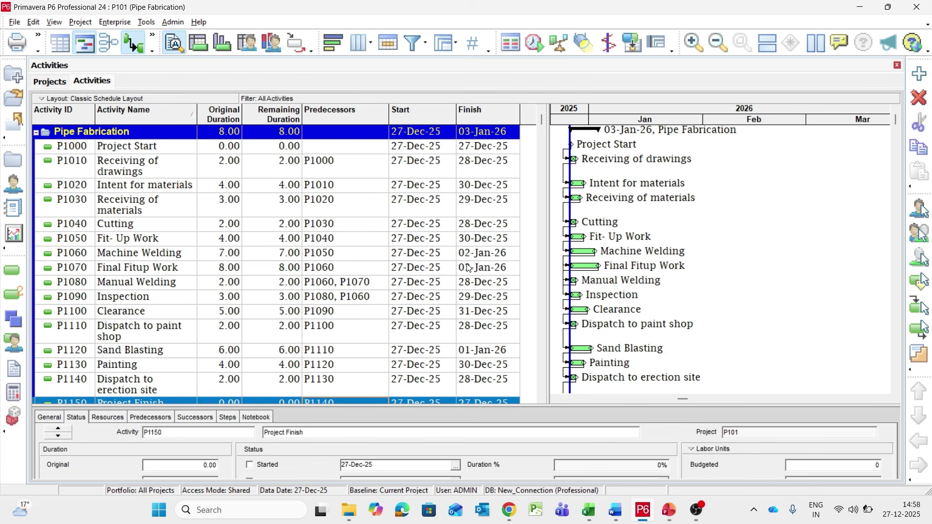
pyautogui.click(535, 47)
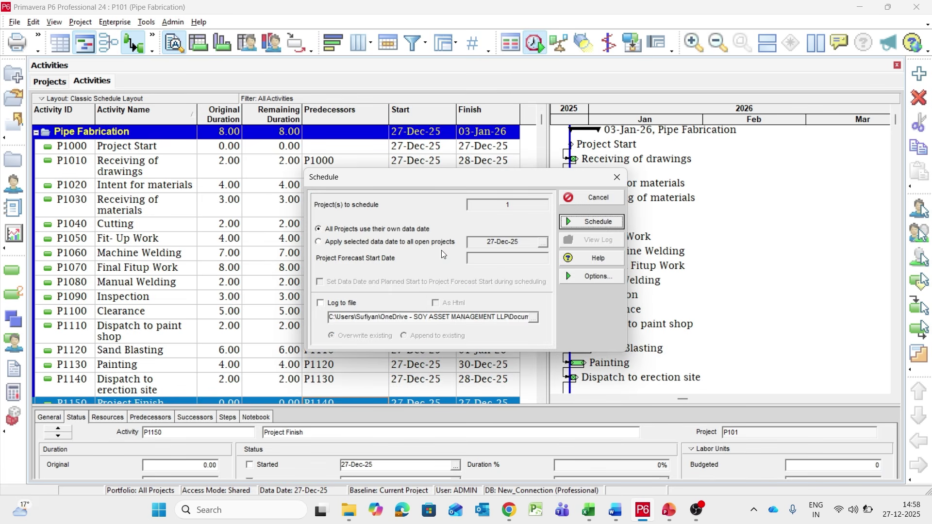
pyautogui.click(591, 222)
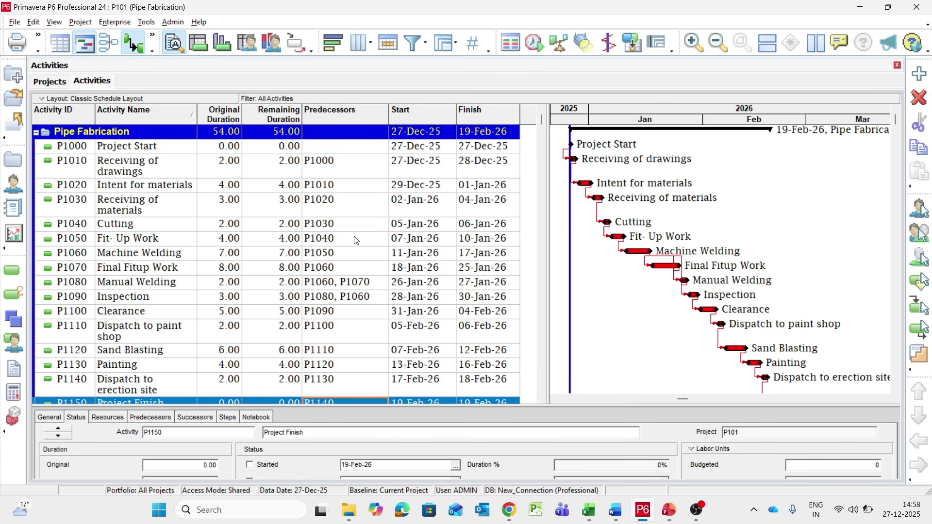
# Narrow the Predecessors column and shrink the activity details area to give the activity table room down to Project Finish.
pyautogui.scroll(-1, 241, 342)
pyautogui.scroll(1, 241, 343)
pyautogui.moveTo(388, 116); pyautogui.dragTo(378, 121)
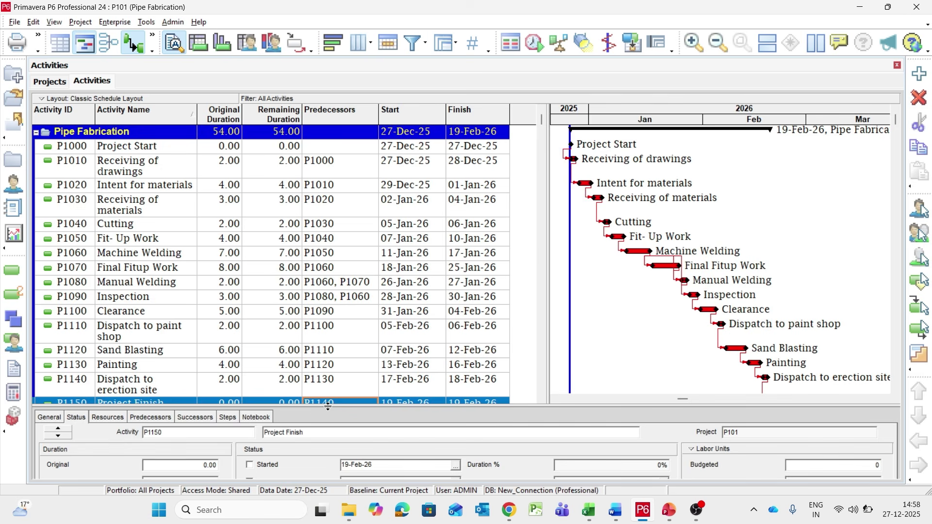
pyautogui.moveTo(332, 449); pyautogui.dragTo(332, 449)
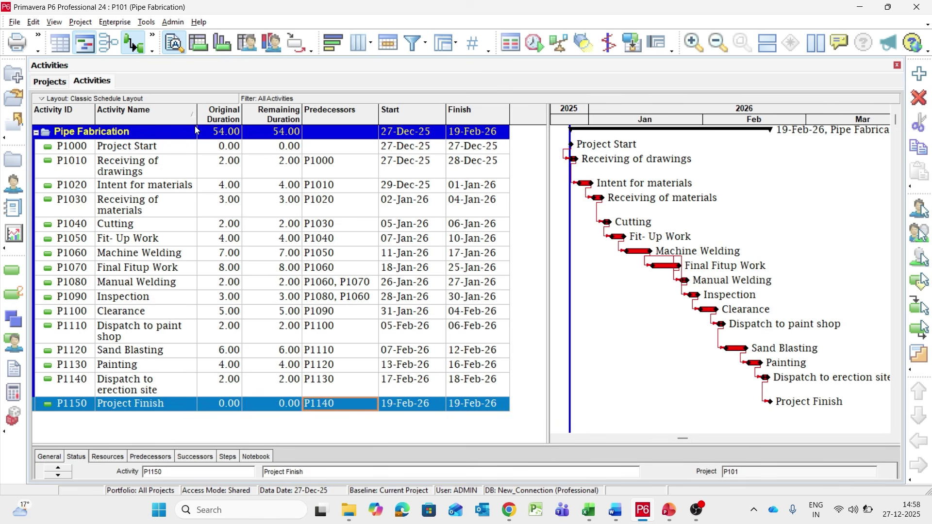
# Widen the Activity Name column to fit each name on one line and set the table and Gantt chart divider just past Finish.
pyautogui.moveTo(196, 131); pyautogui.dragTo(260, 132)
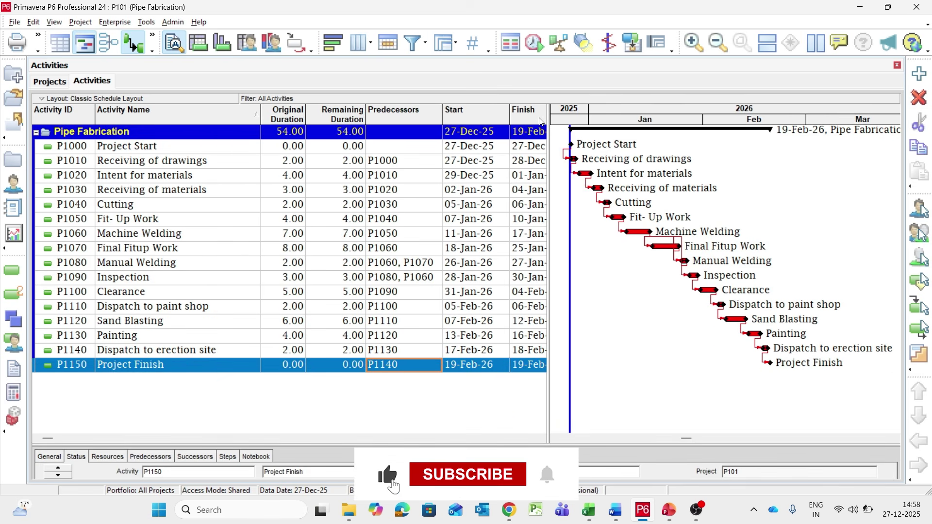
pyautogui.moveTo(549, 121); pyautogui.dragTo(585, 122)
pyautogui.moveTo(261, 116); pyautogui.dragTo(236, 116)
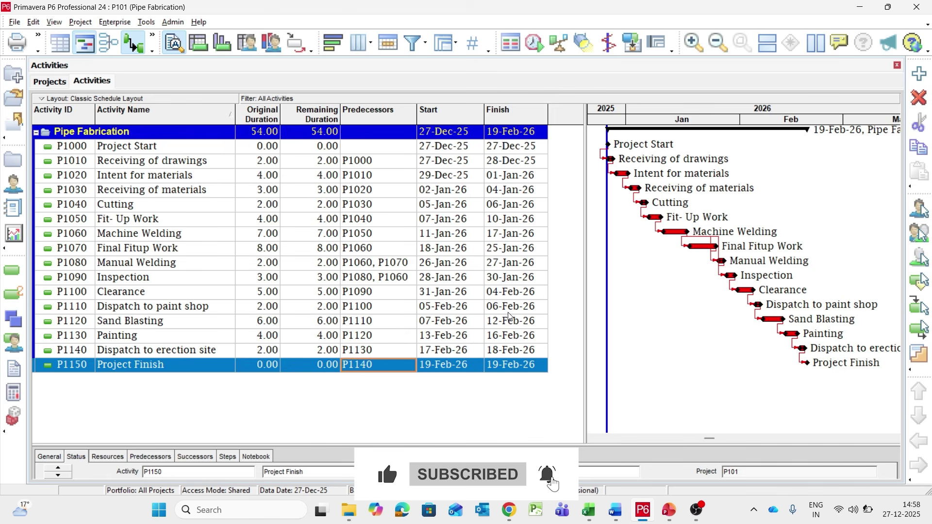
pyautogui.moveTo(586, 119); pyautogui.dragTo(562, 127)
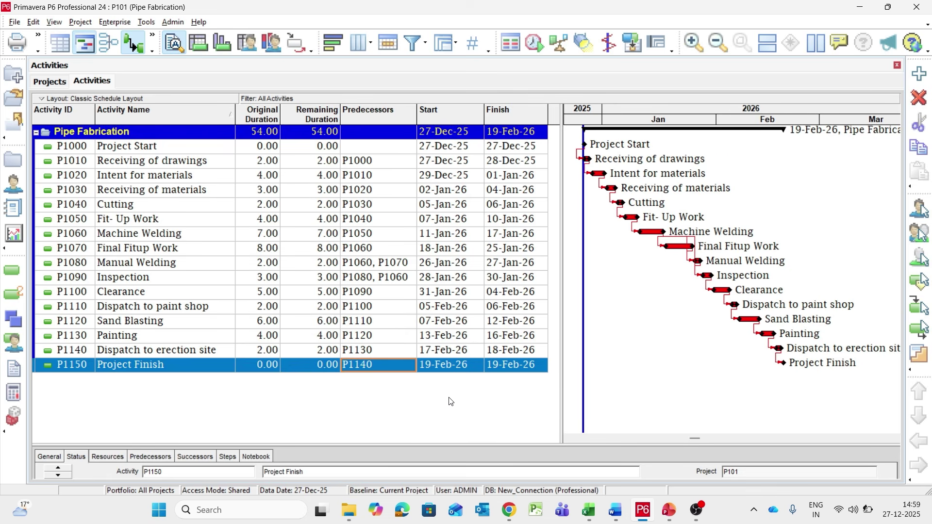